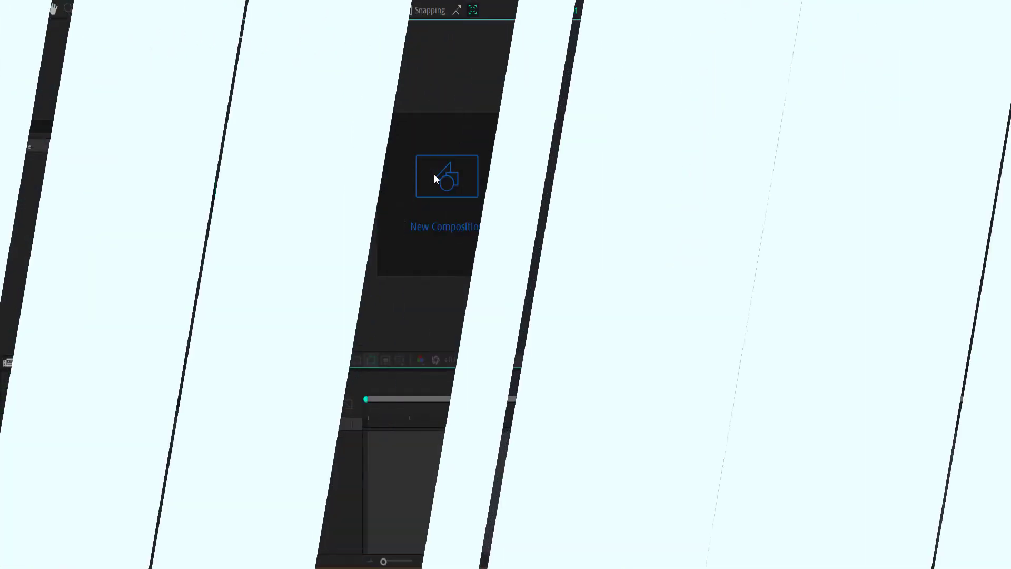
Step: Create a new composition named Comp 1 with the HDTV 1080 25 preset, 1920 x 1080 px and 10 seconds long
left_click(435, 178)
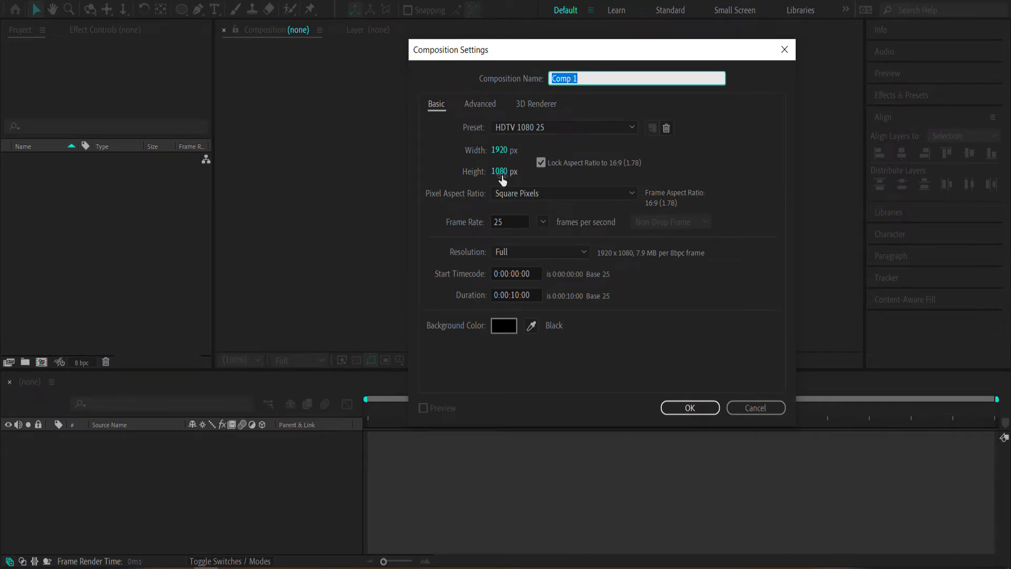
left_click(690, 407)
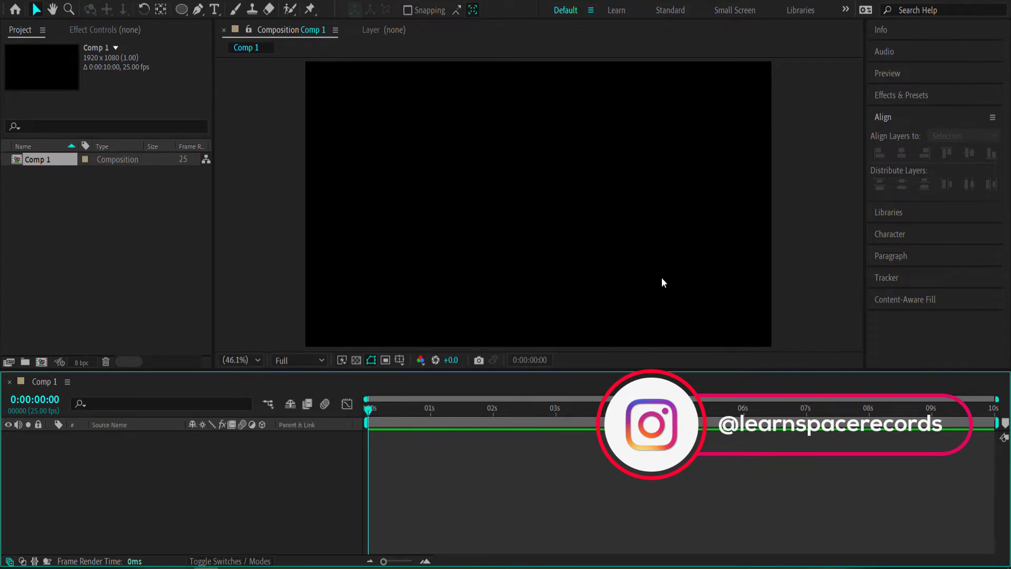
Step: Switch to the browser and Illustrator to examine the Vecteezy world map vector, its layer list and the Untitled-2 document
key("alt+Tab")
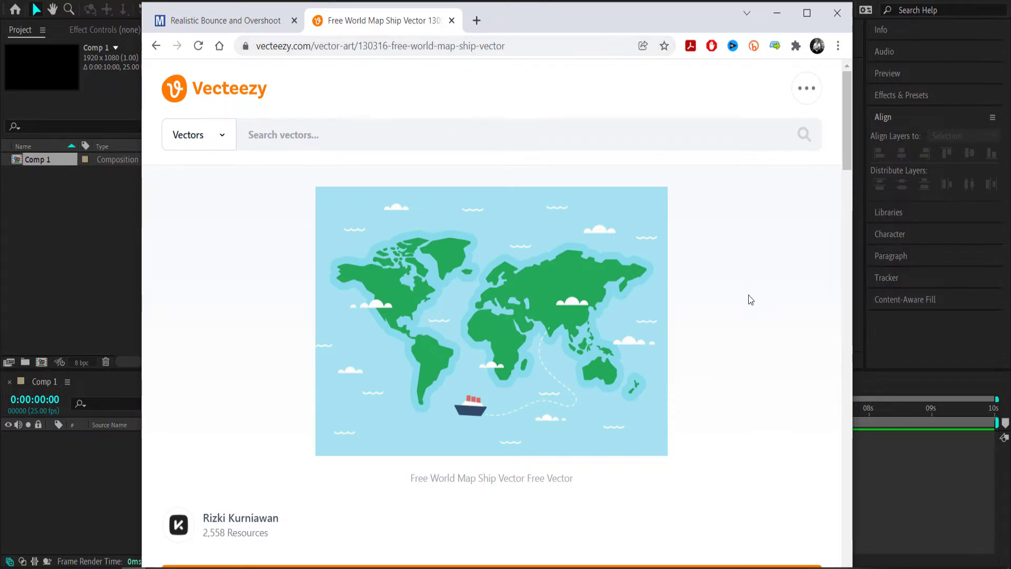
mouse_move(630, 266)
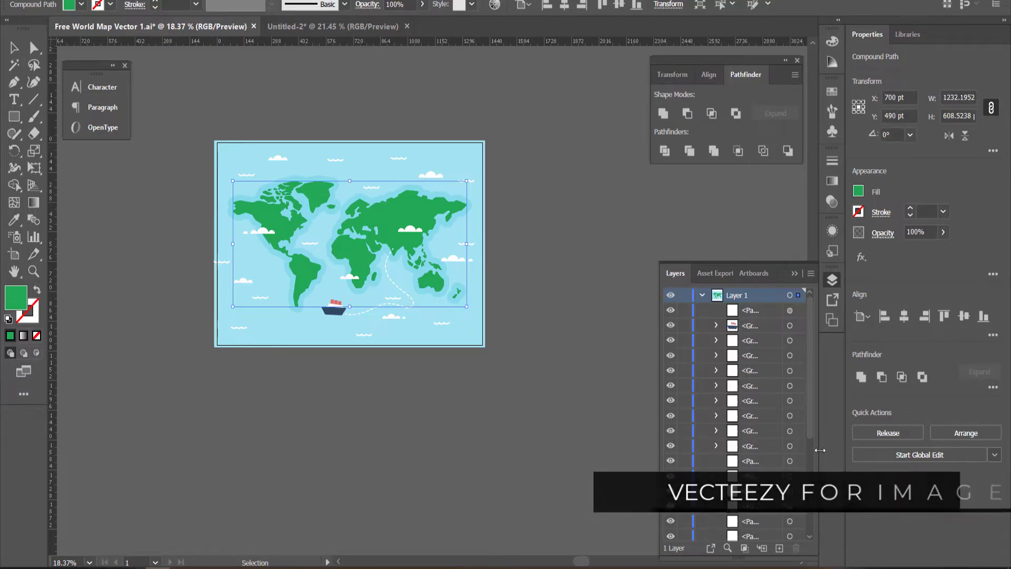
scroll(811, 329, "down", 1)
left_click_drag(811, 330, 799, 460)
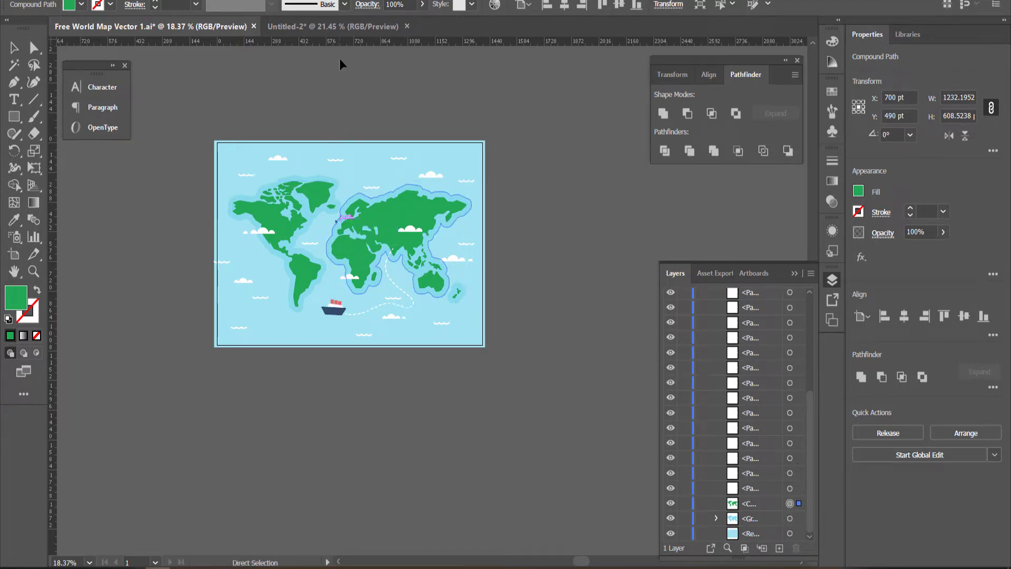
left_click(342, 29)
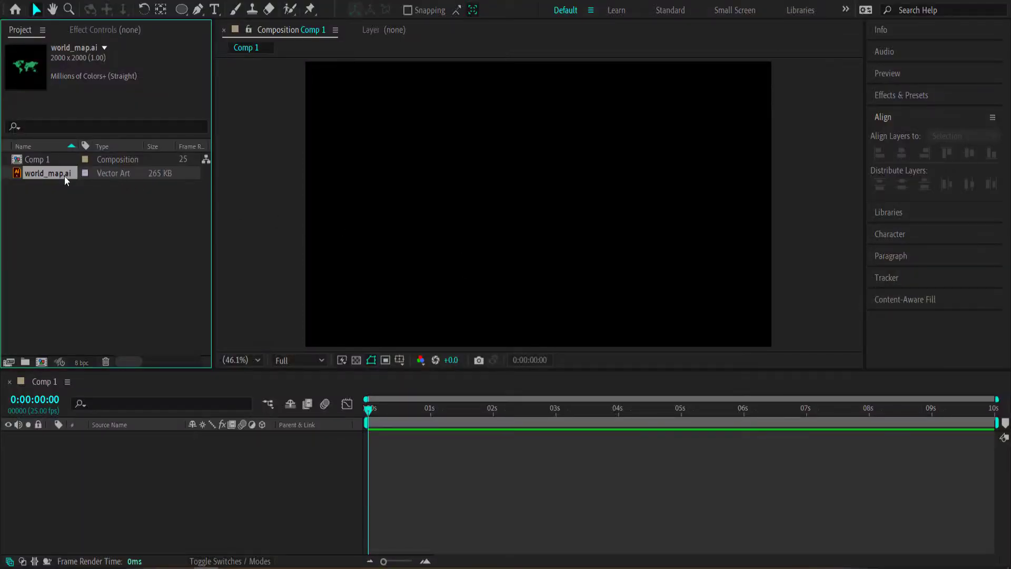
Step: Add world_map.ai to Comp 1 as a layer and enlarge it proportionally about its centre
left_click_drag(65, 176, 188, 484)
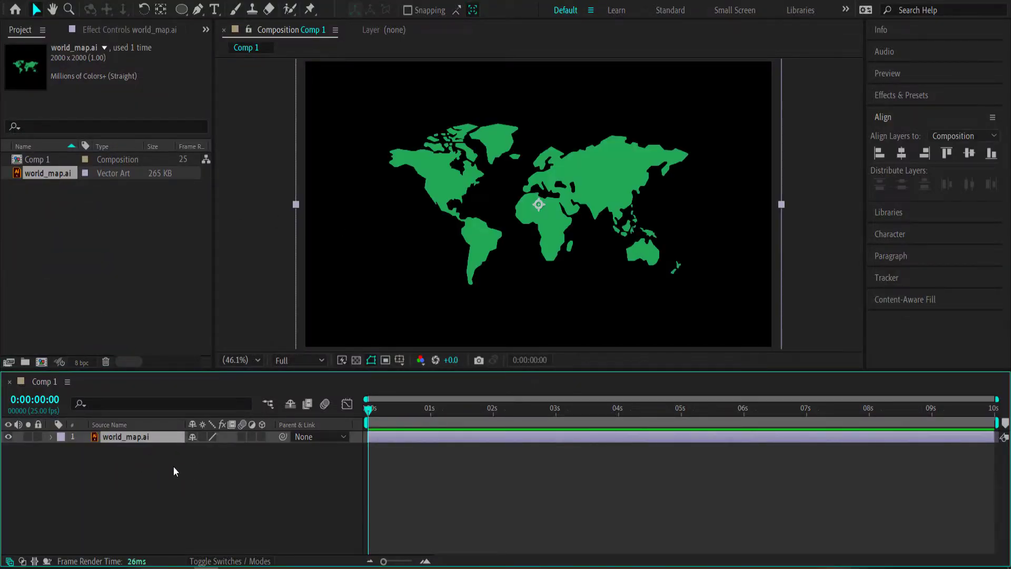
scroll(514, 203, "down", 2)
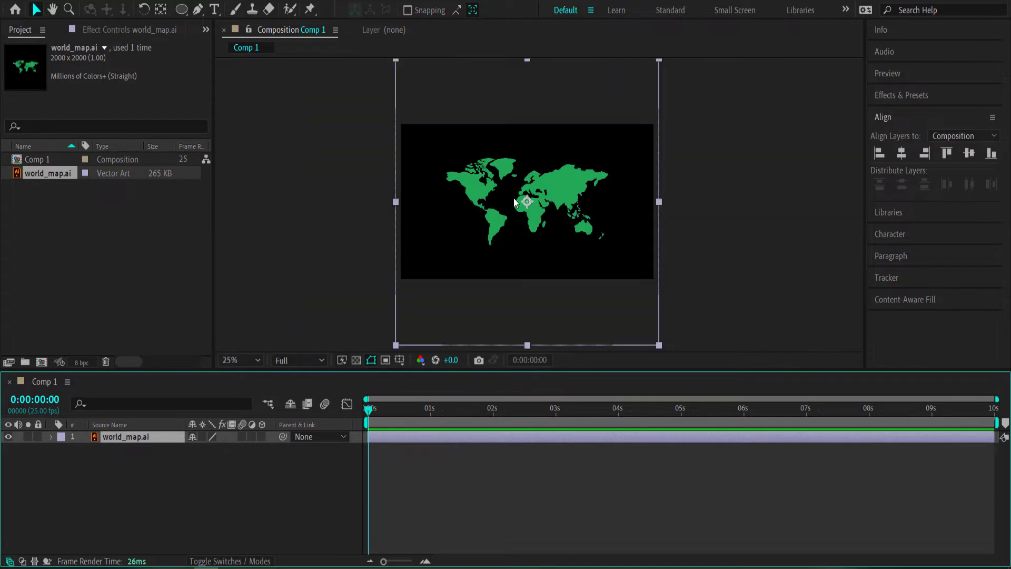
left_click_drag(661, 200, 693, 200)
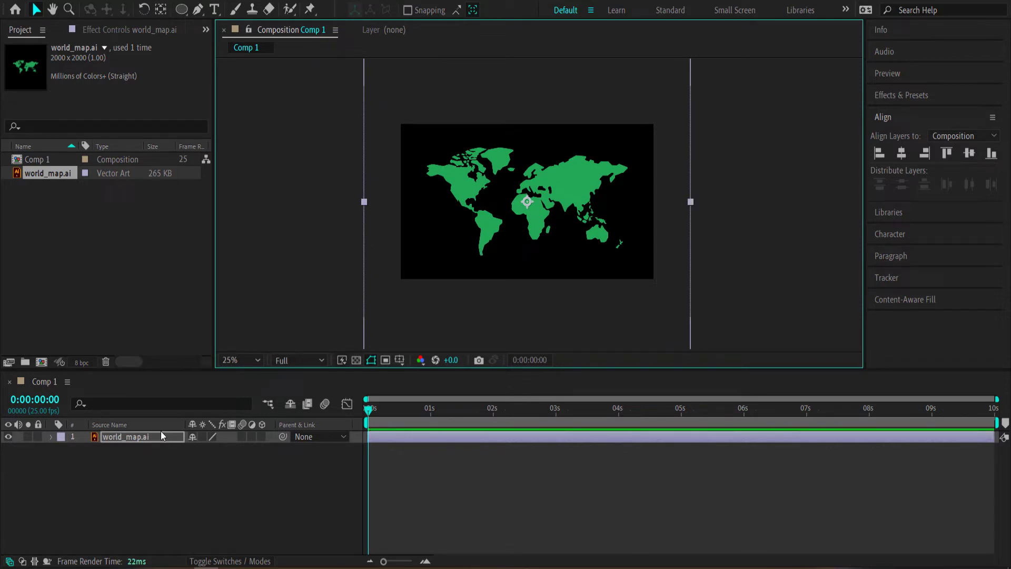
Step: Apply the Fill effect to the world_map.ai layer and set its color to pink
key("ctrl+space")
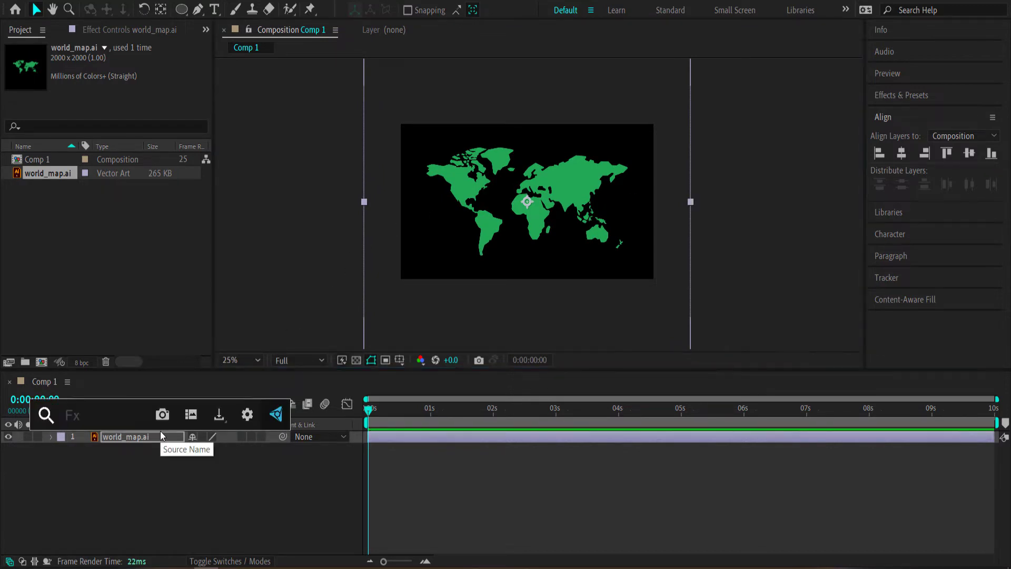
type("fil")
left_click(113, 444)
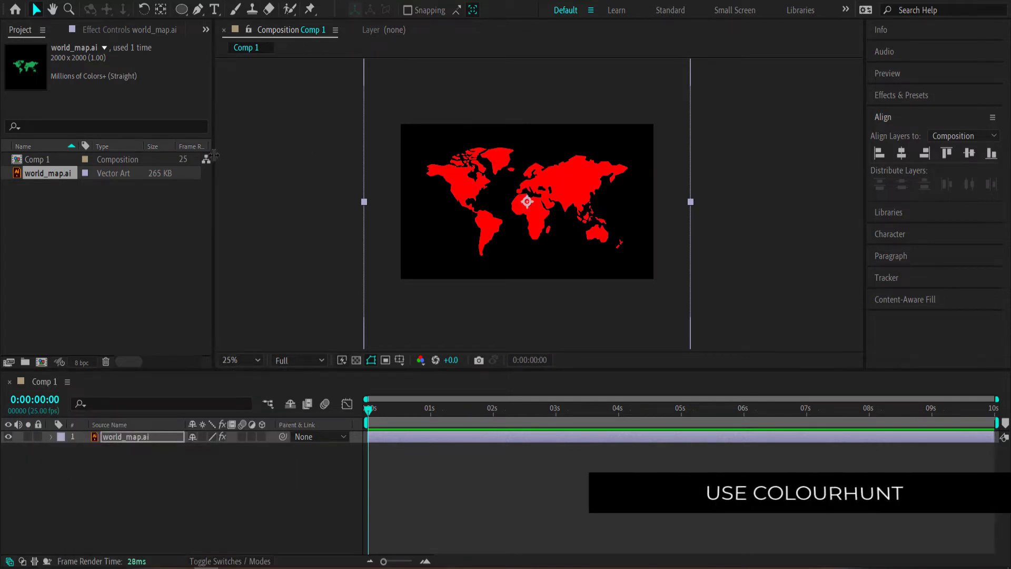
left_click(119, 29)
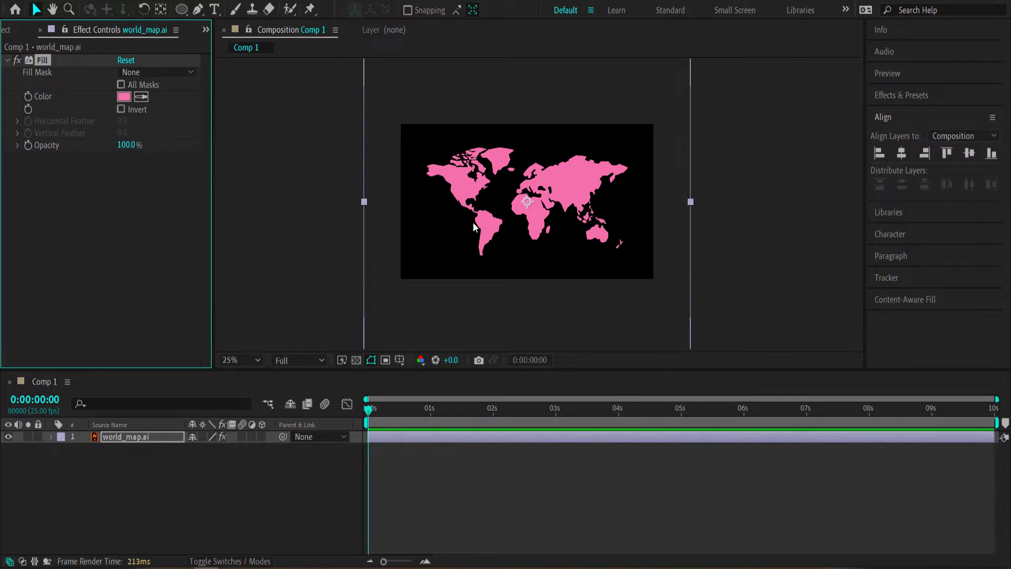
Step: Create a 1920 x 1080 px solid named BG and place it beneath the world_map.ai layer
right_click(153, 474)
mouse_move(208, 331)
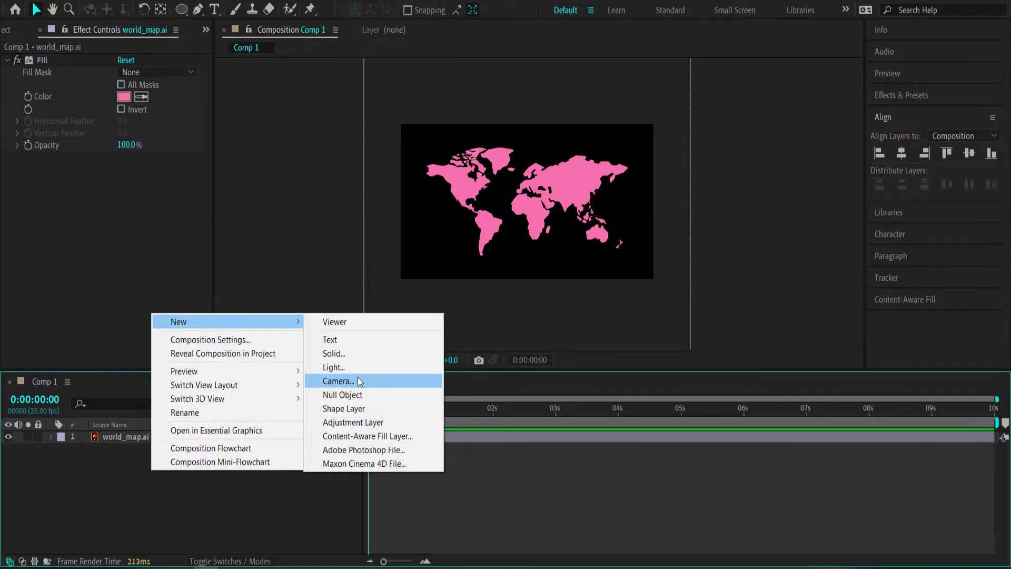
left_click(350, 354)
type("BG")
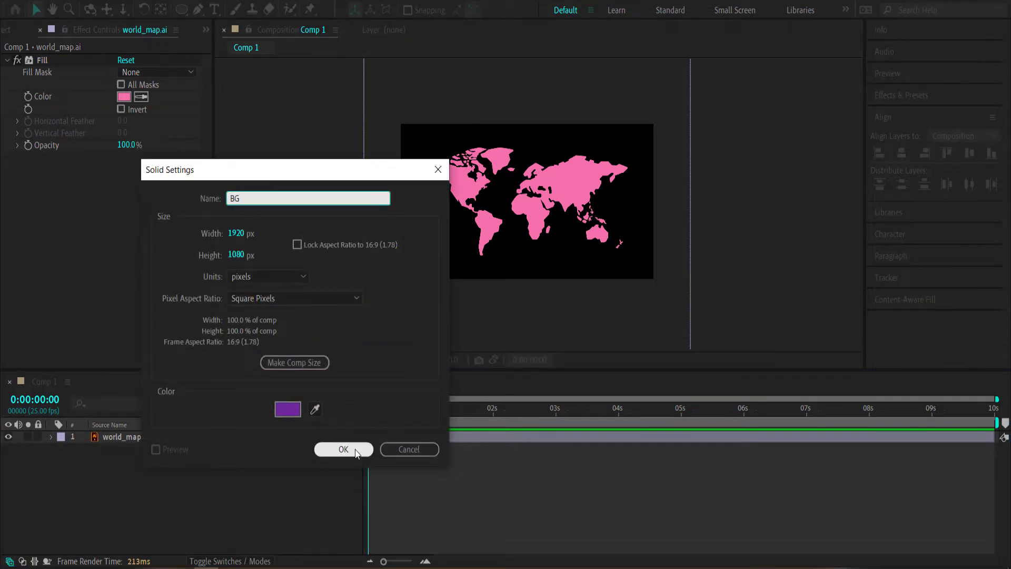
left_click(343, 449)
left_click_drag(133, 437, 135, 458)
Step: Apply the Fill effect to the BG layer and color it with the teal #1DB9C3 from the Color Hunt neon palette
key("ctrl+space")
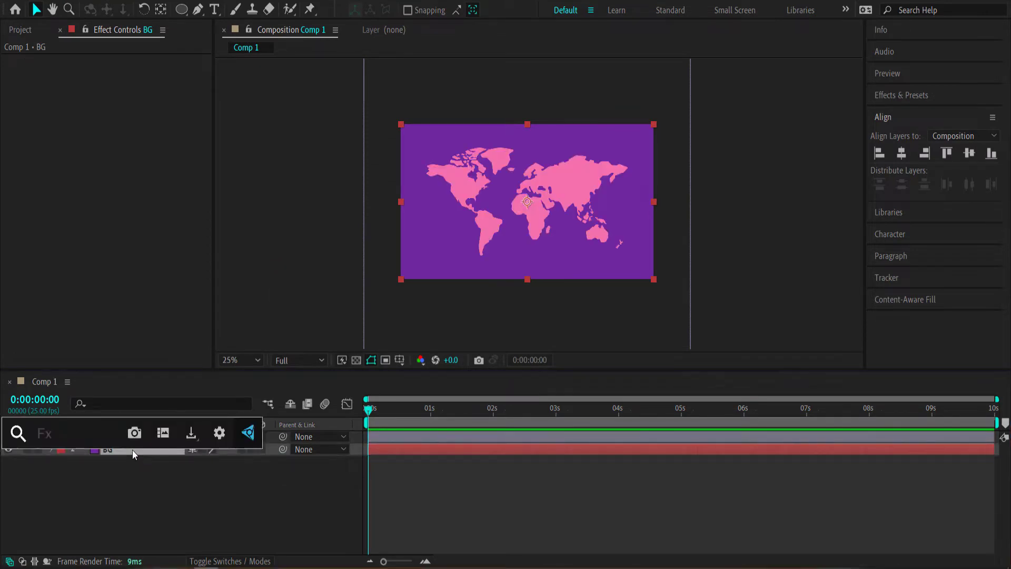
type("fill")
left_click(121, 426)
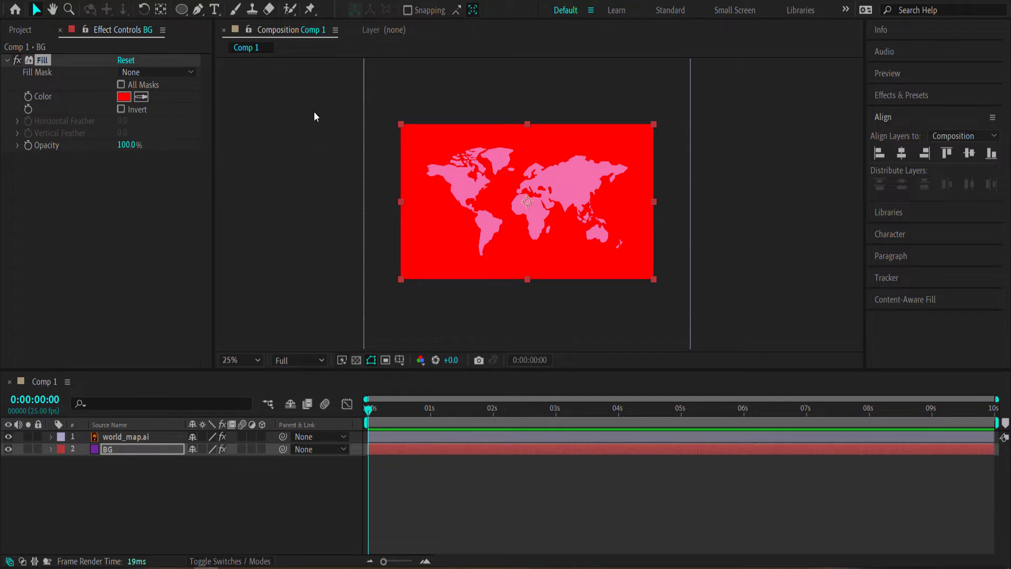
key("alt+Tab")
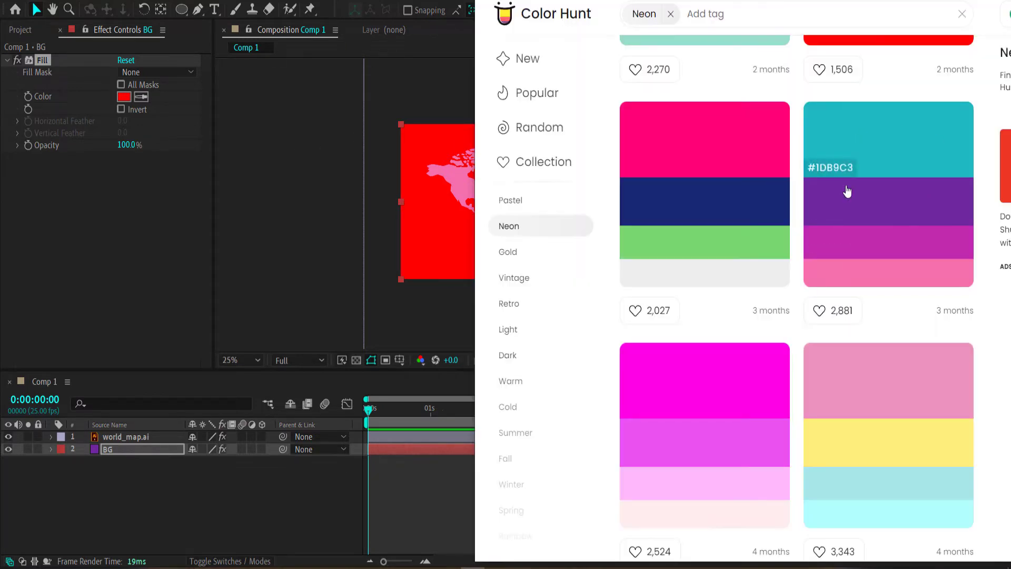
mouse_move(834, 171)
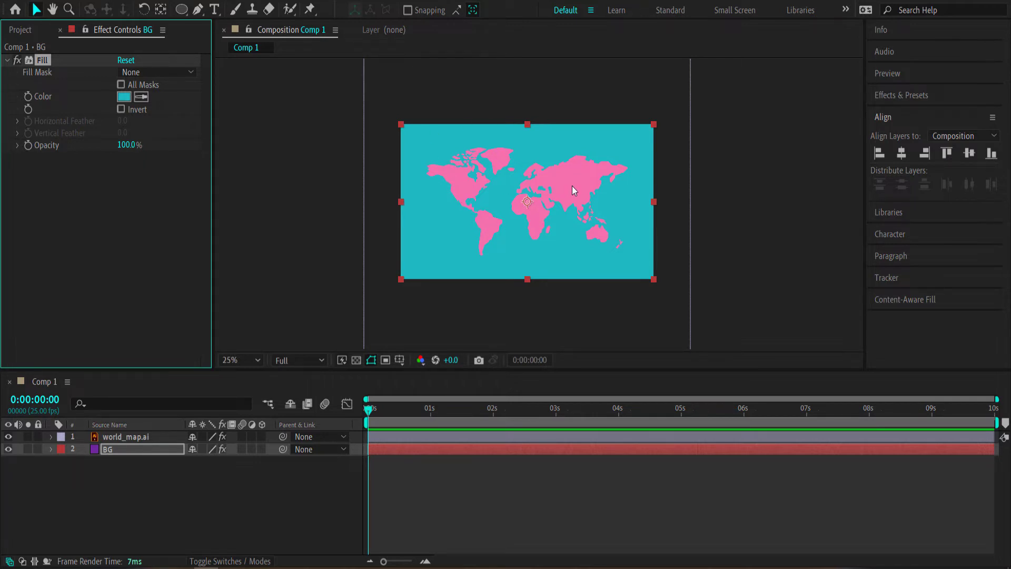
Step: Apply the Roughen Edges effect to the world_map.ai layer
left_click(128, 438)
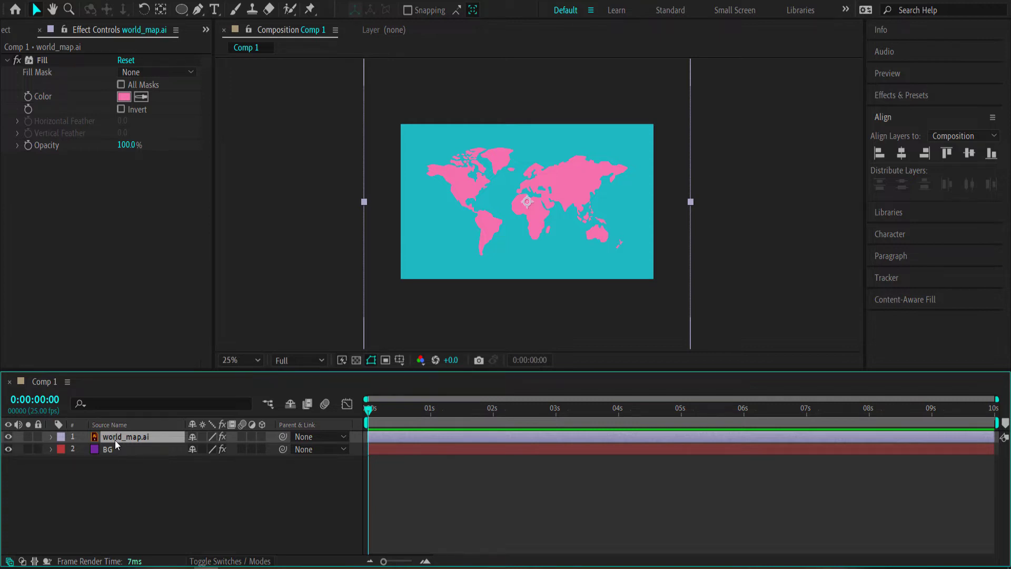
key("ctrl+space")
type("rough")
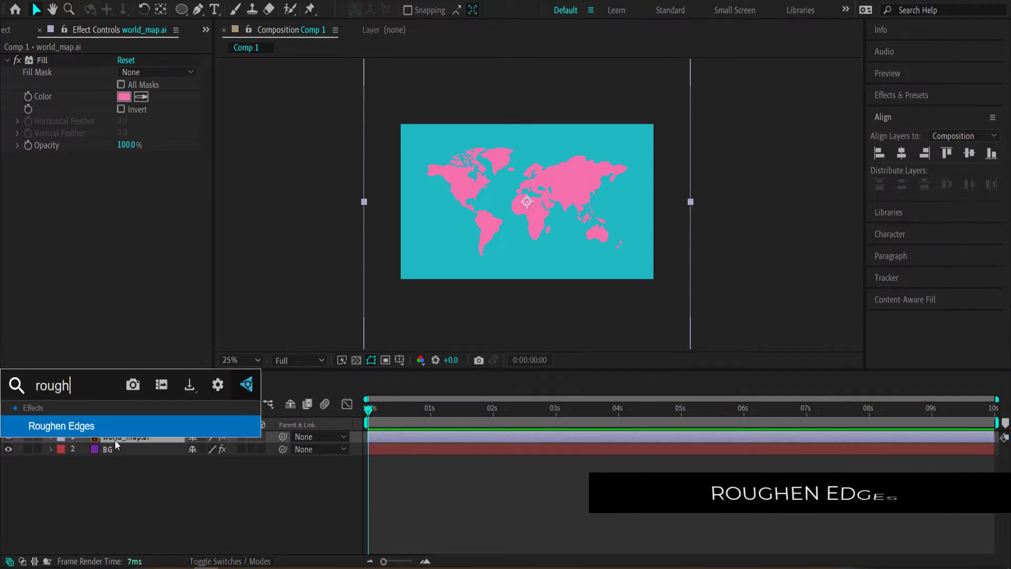
key("Return")
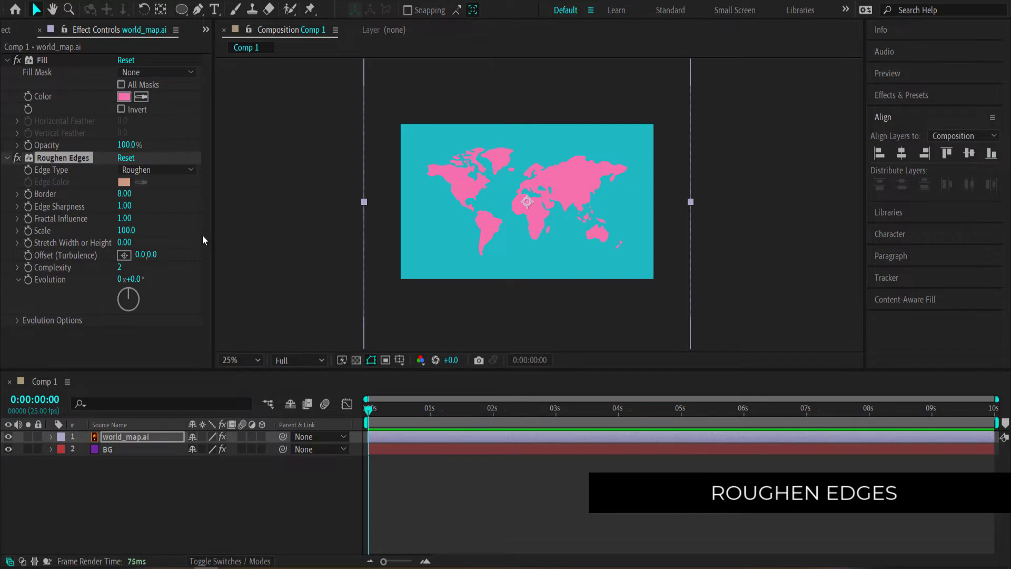
Step: Set the Roughen Edges border to 20, edge sharpness to 10 and scale to 250
left_click(126, 194)
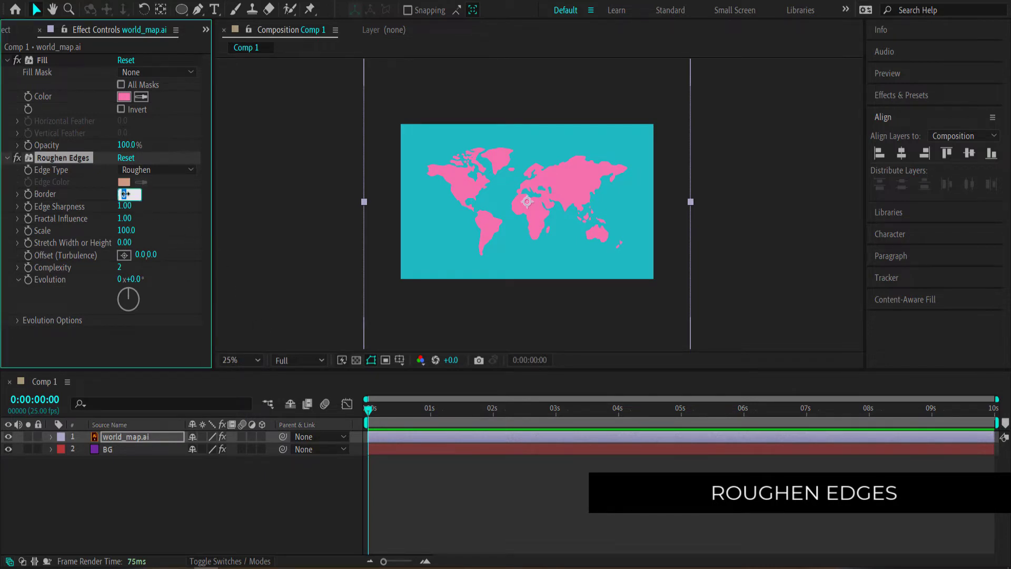
key("BackSpace")
type("20")
key("Return")
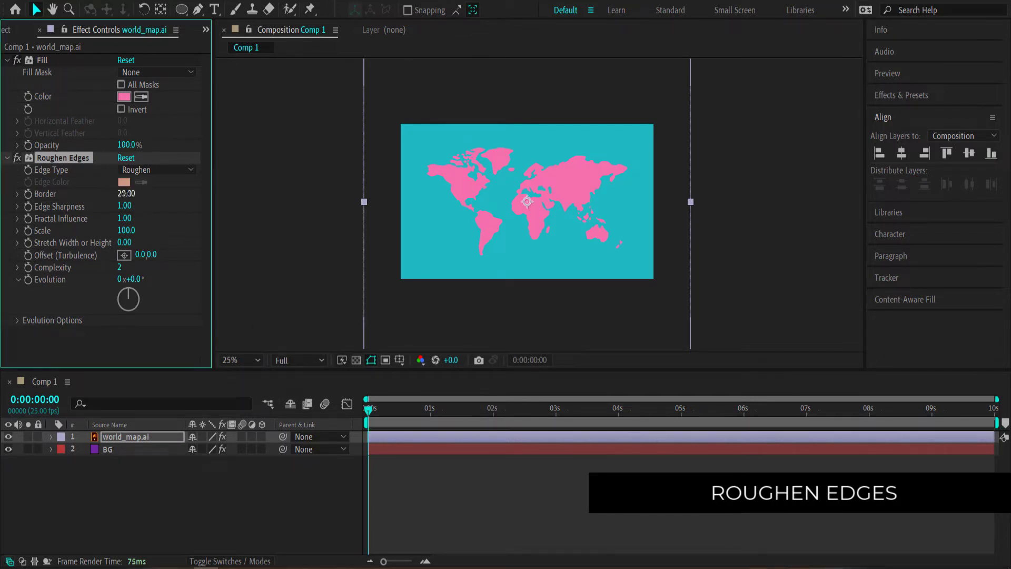
left_click(126, 206)
type("10")
key("Return")
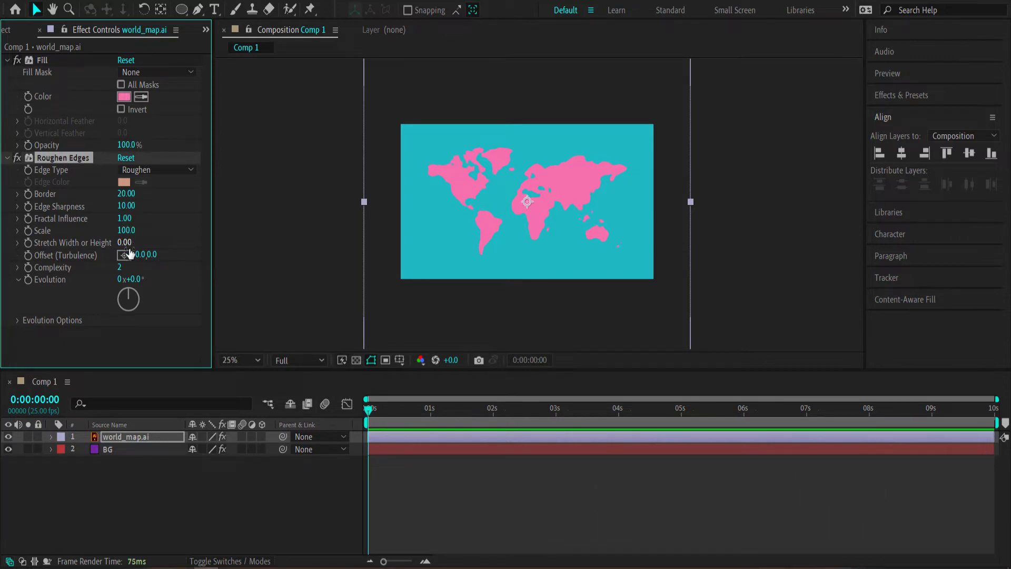
left_click(125, 233)
type("250")
key("Return")
left_click(160, 502)
Step: Apply the Drop Shadow effect to the world_map.ai layer with a shadow distance of 20
left_click(139, 429)
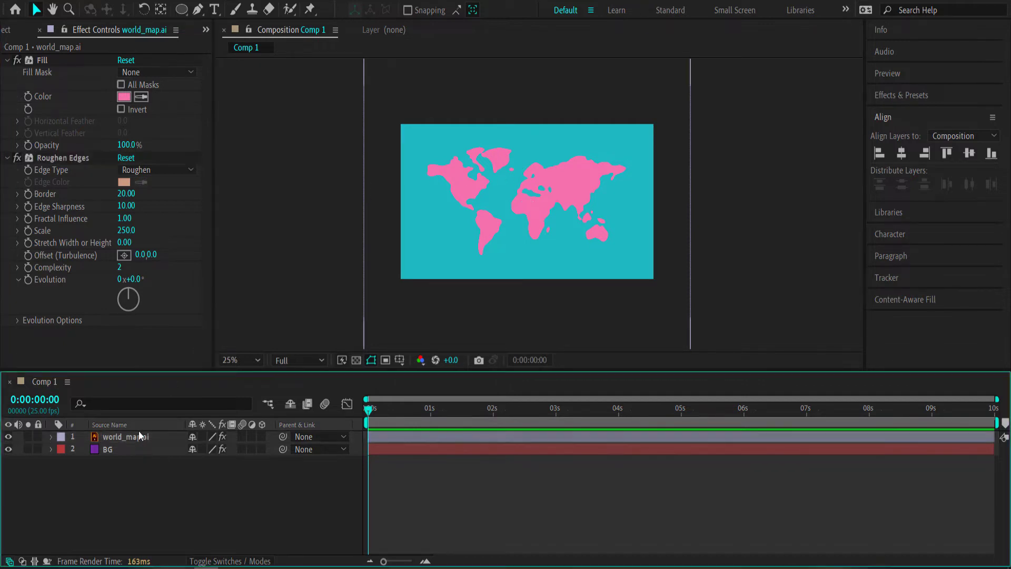
key("ctrl+space")
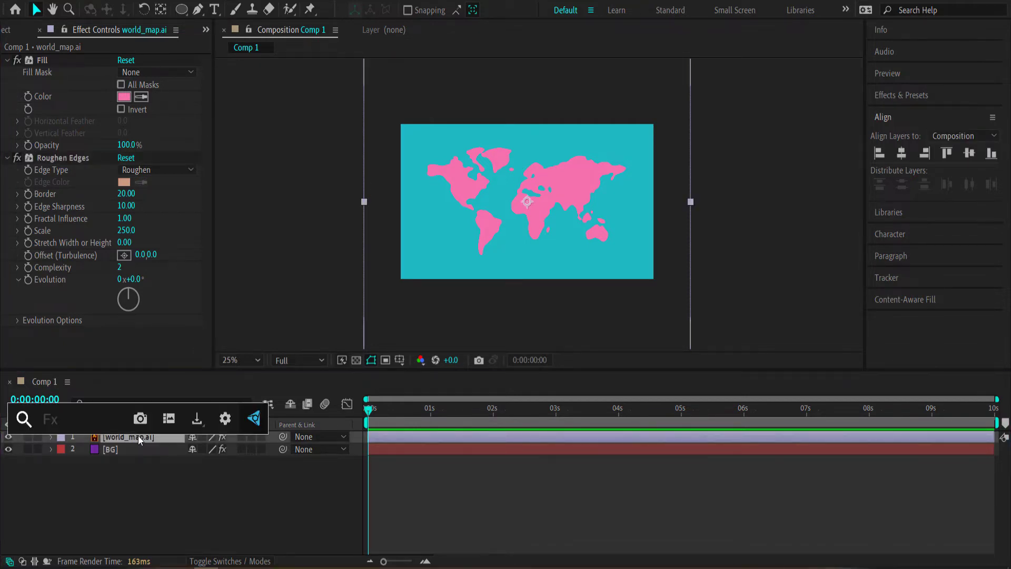
type("drop")
key("Return")
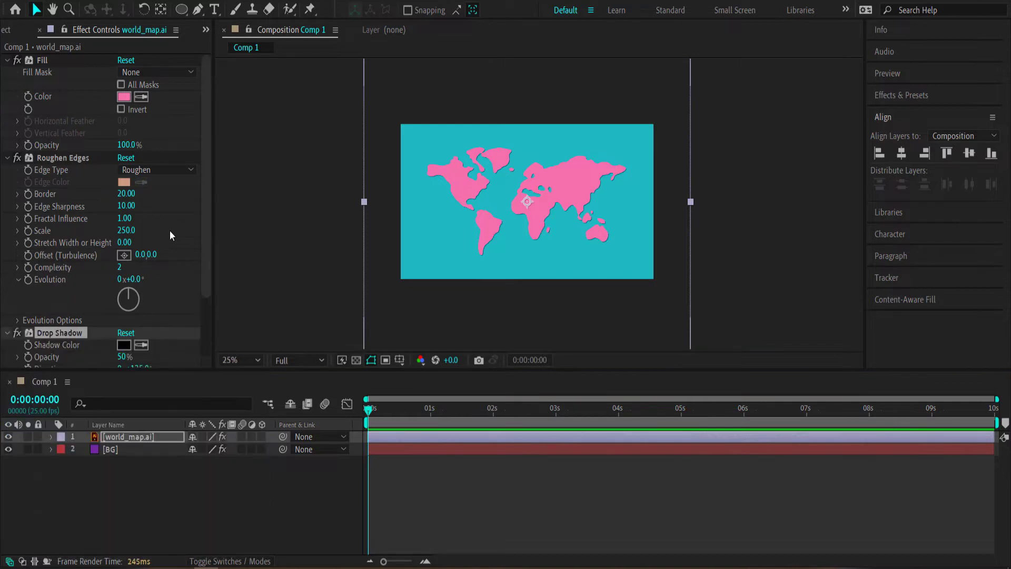
left_click_drag(207, 213, 204, 287)
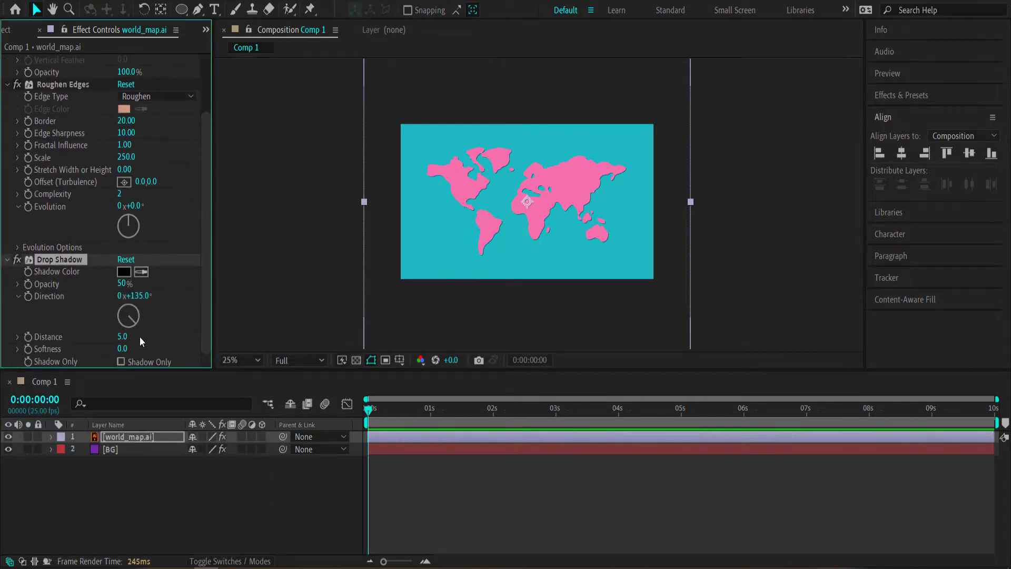
left_click(123, 337)
type("20")
key("Return")
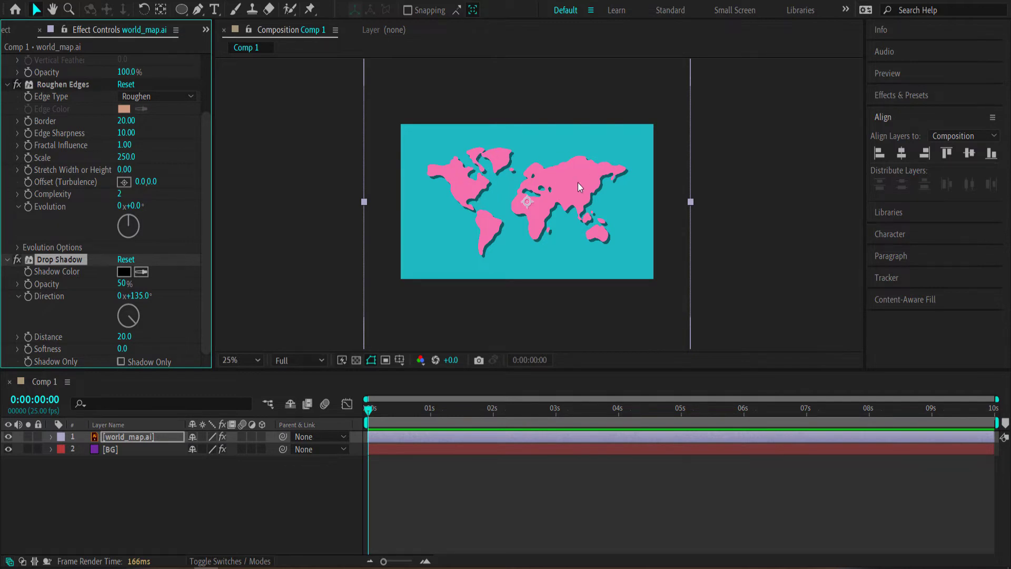
Step: Pre-compose the world_map.ai and BG layers into a new composition named MAP, moving all attributes into it
scroll(562, 185, "up", 2)
scroll(555, 121, "down", 2)
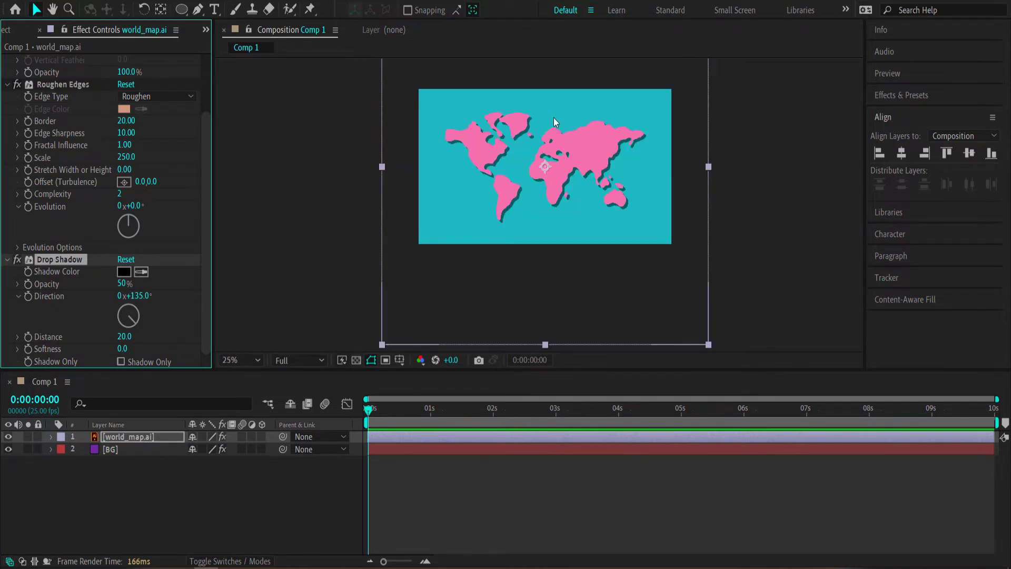
left_click(241, 359)
left_click(248, 208)
left_click_drag(148, 515, 110, 433)
right_click(128, 441)
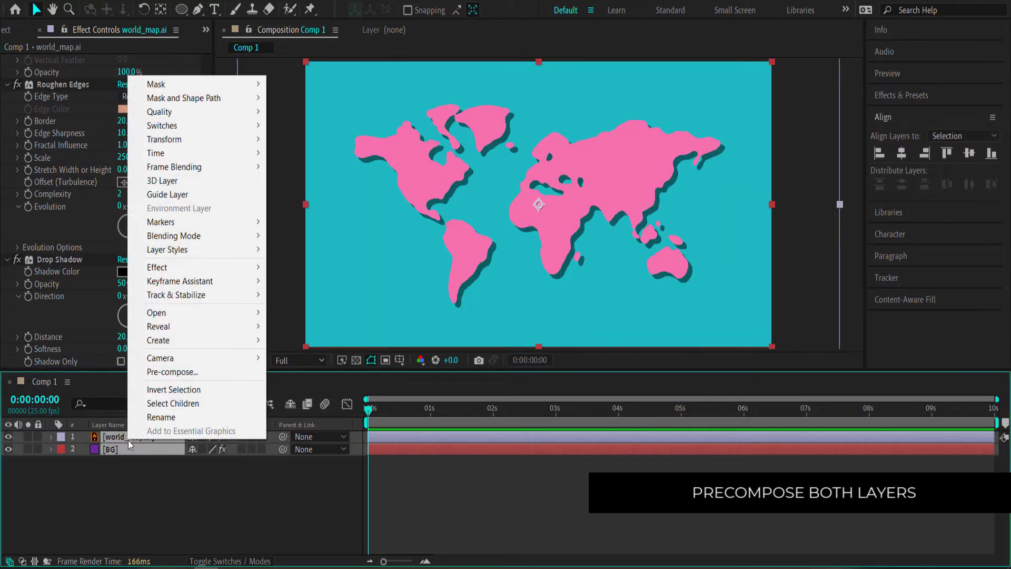
left_click(191, 373)
type("MAP")
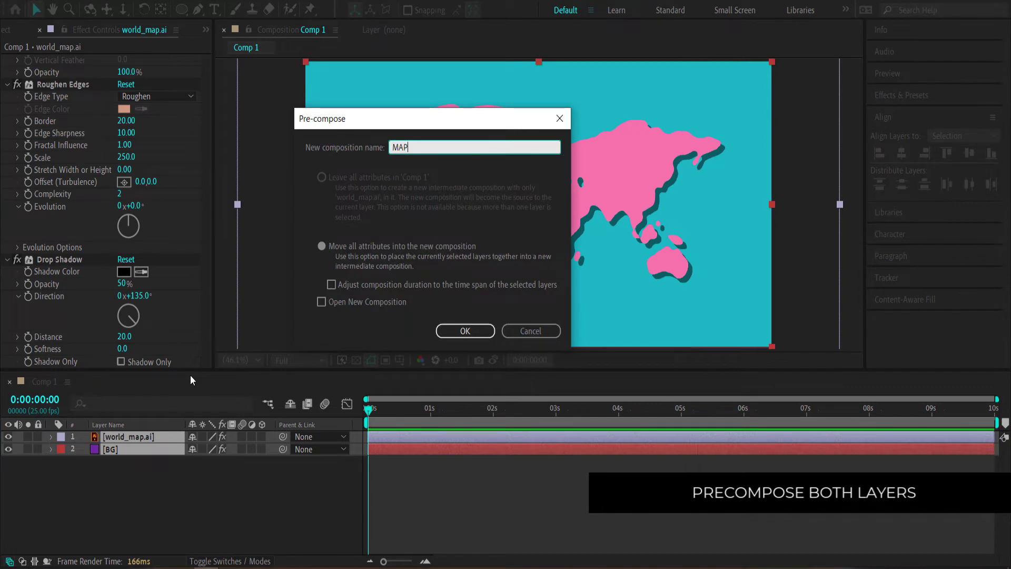
key("Return")
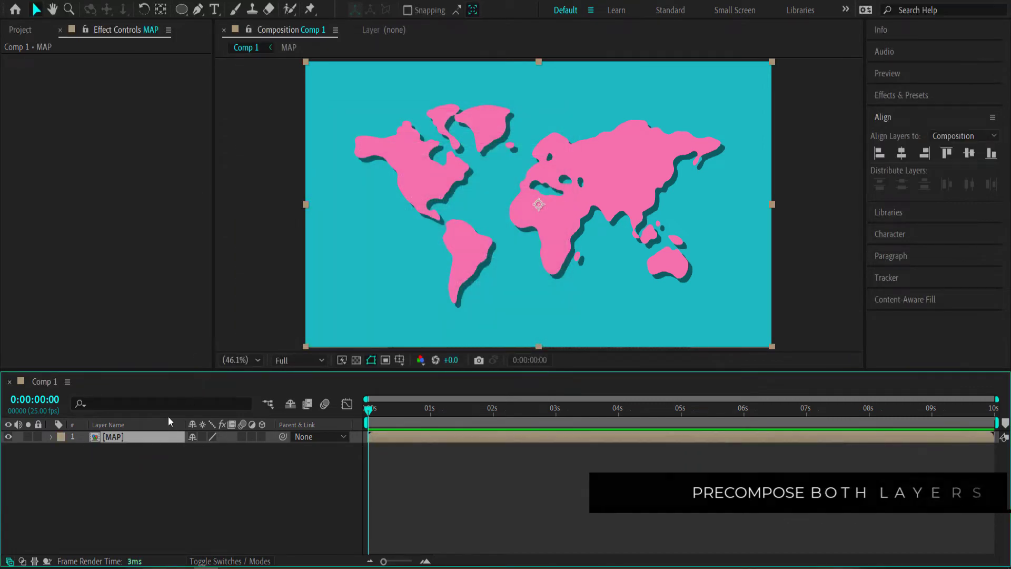
Step: Apply the CC Sphere effect to the MAP layer and set its radius to 450
key("ctrl+space")
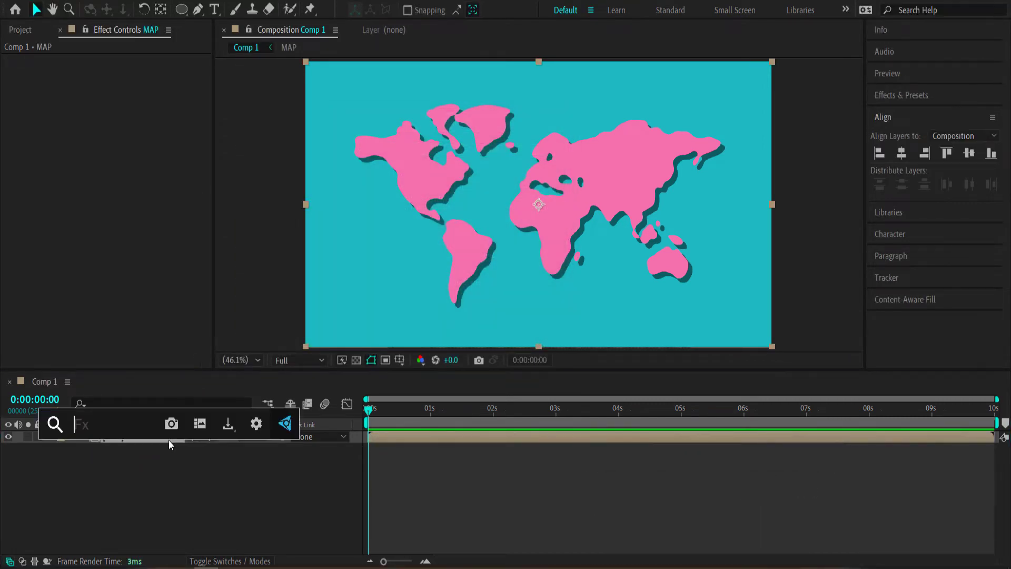
type("cc s")
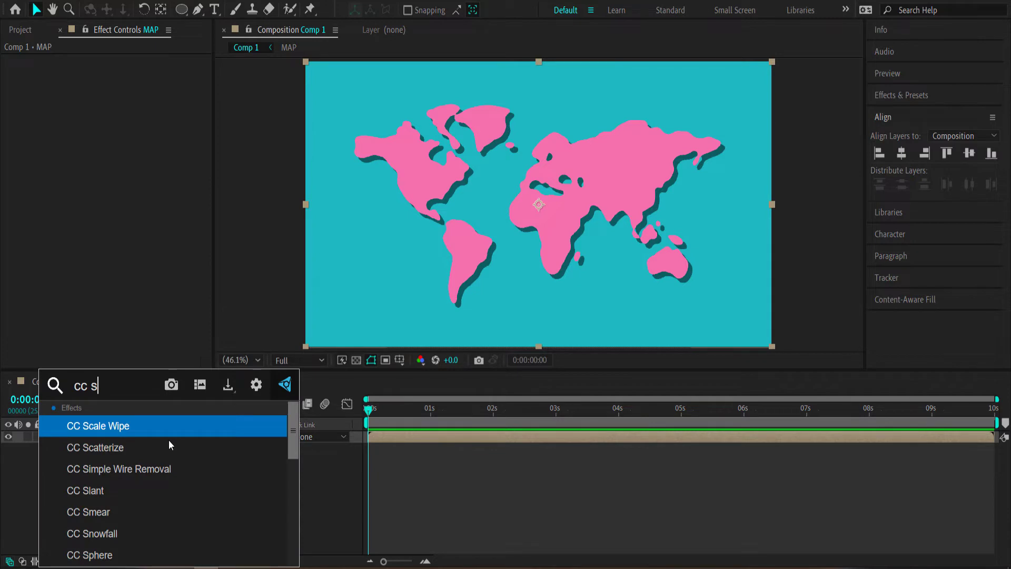
left_click(89, 555)
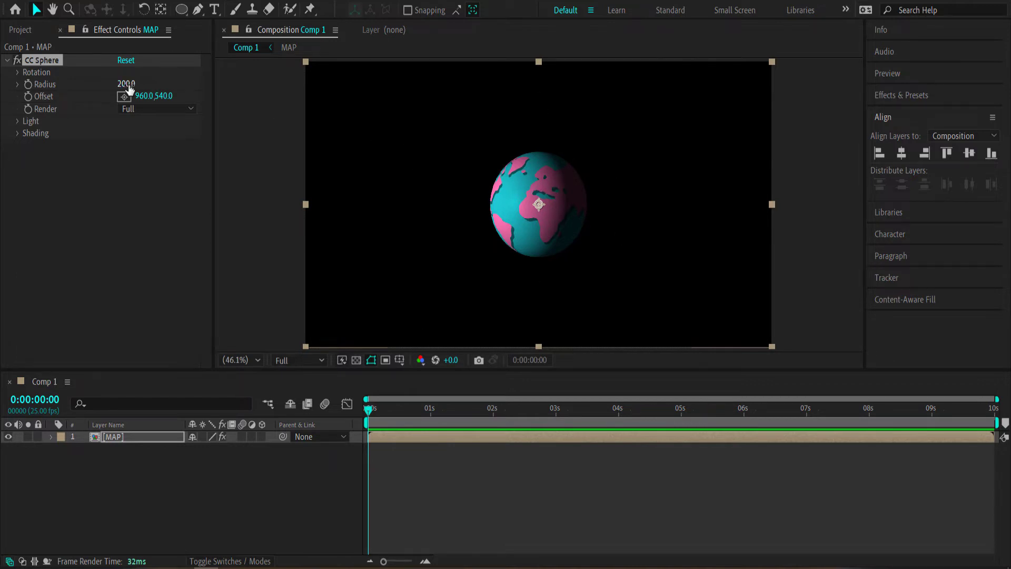
left_click(127, 84)
type("450")
key("Return")
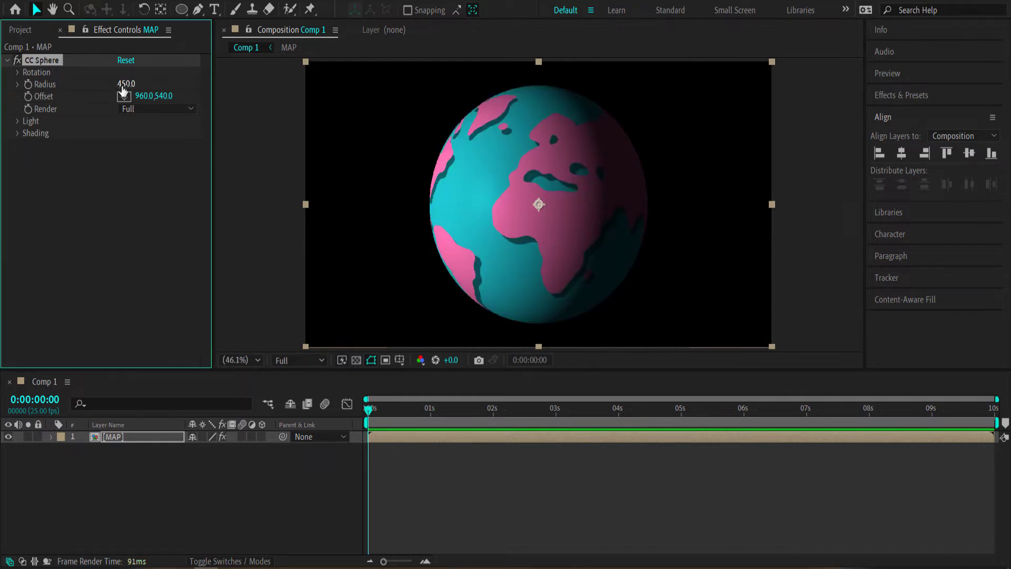
Step: Set the CC Sphere shading to diffuse 0, specular 0 and ambient 100
left_click(17, 133)
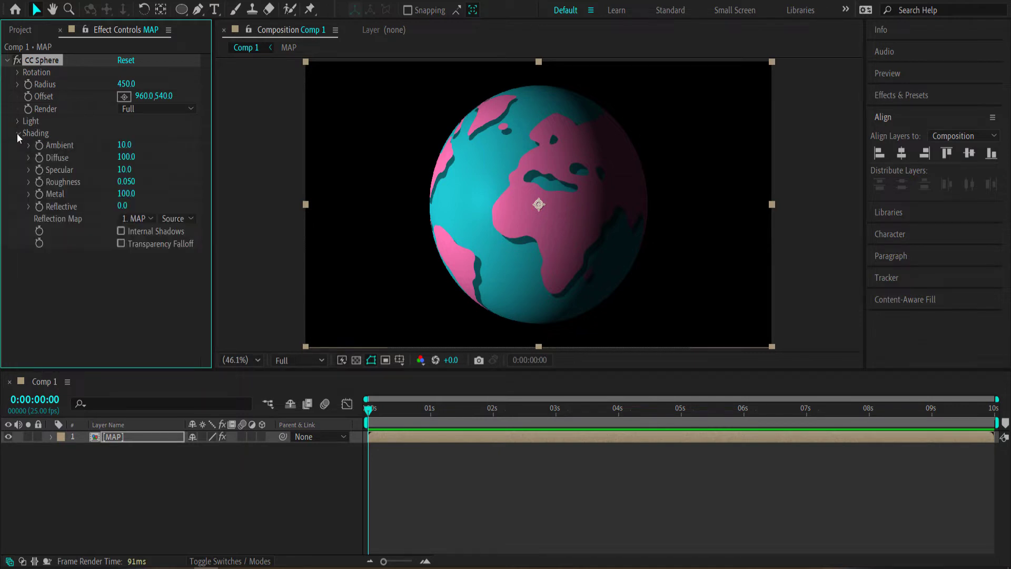
left_click(126, 158)
key("Return")
left_click(122, 170)
type("0")
key("Return")
left_click(125, 145)
type("100")
key("Return")
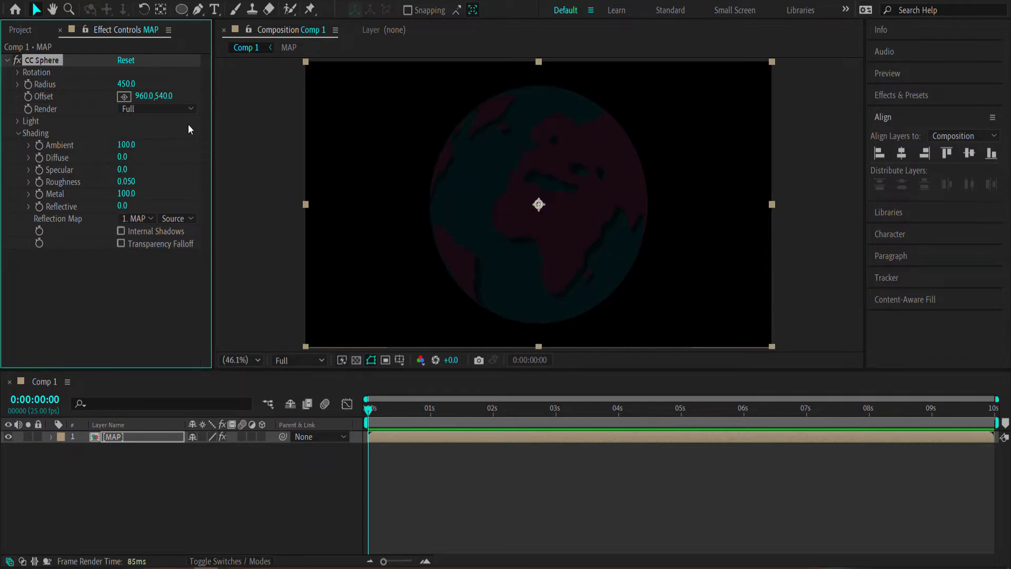
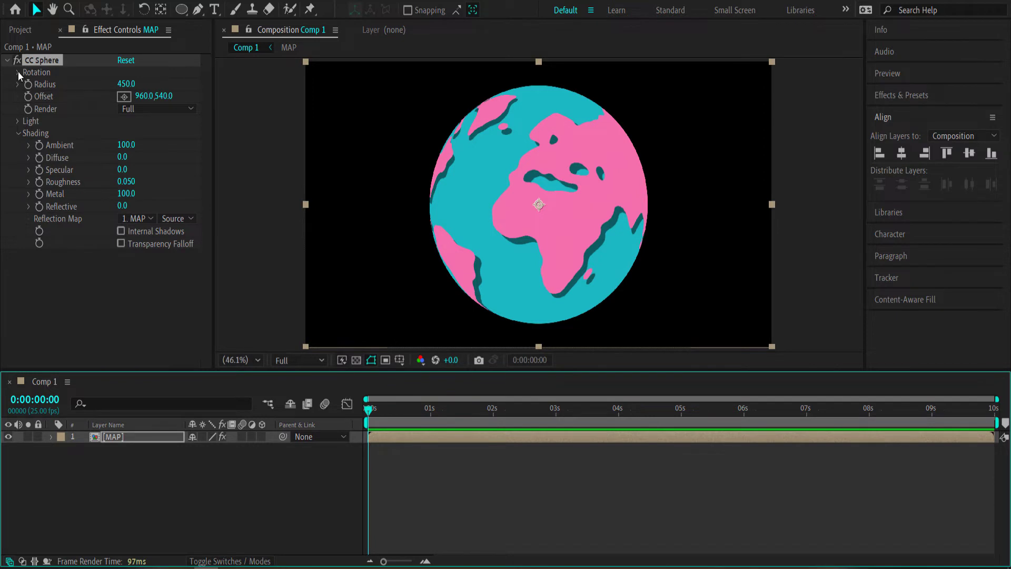
Step: Try a Y rotation of about 49° on the CC Sphere effect, undo it, and return the playhead to the start
left_click(18, 73)
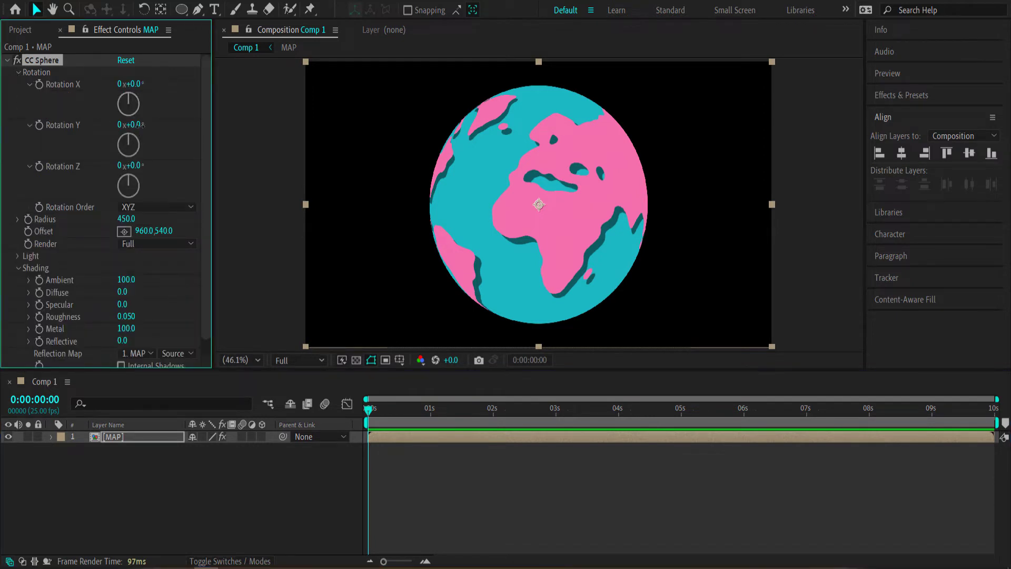
left_click_drag(141, 125, 175, 140)
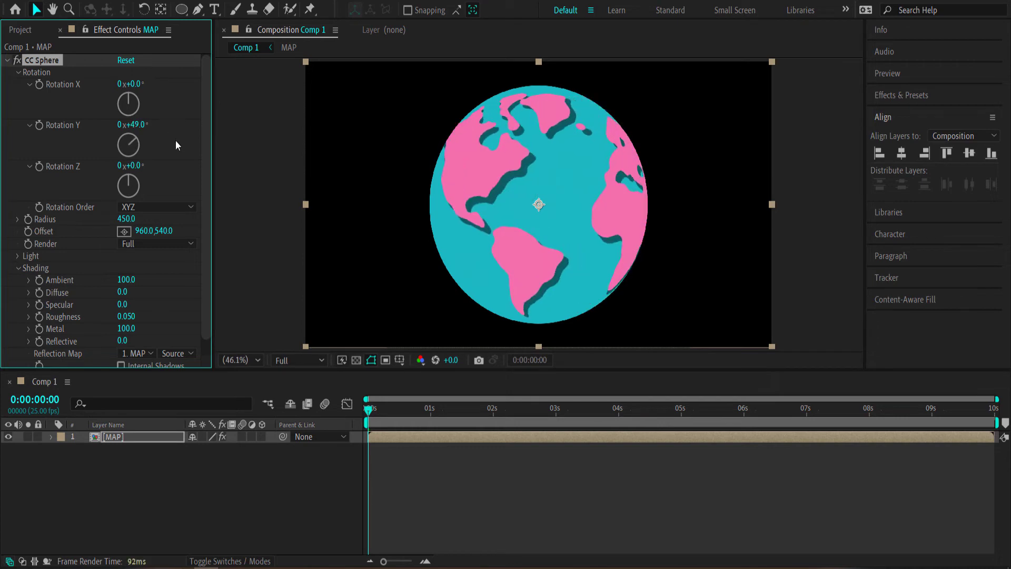
key("ctrl+z")
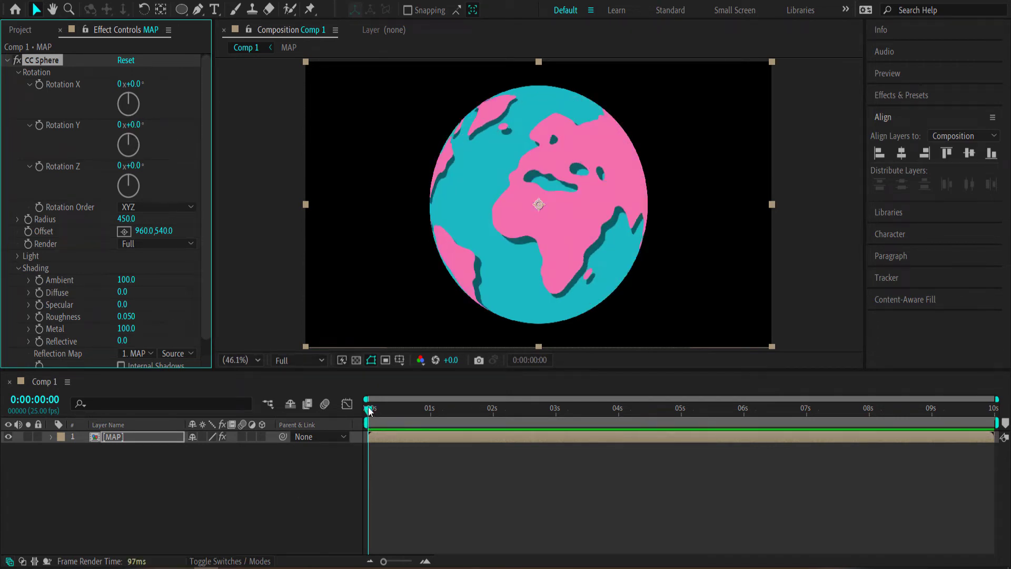
left_click_drag(369, 411, 428, 409)
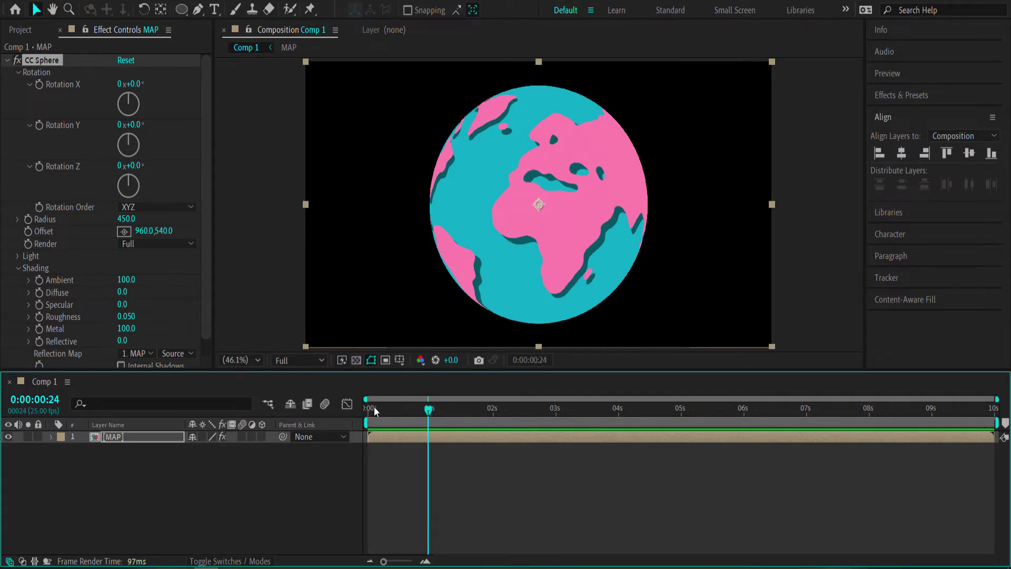
left_click(370, 409)
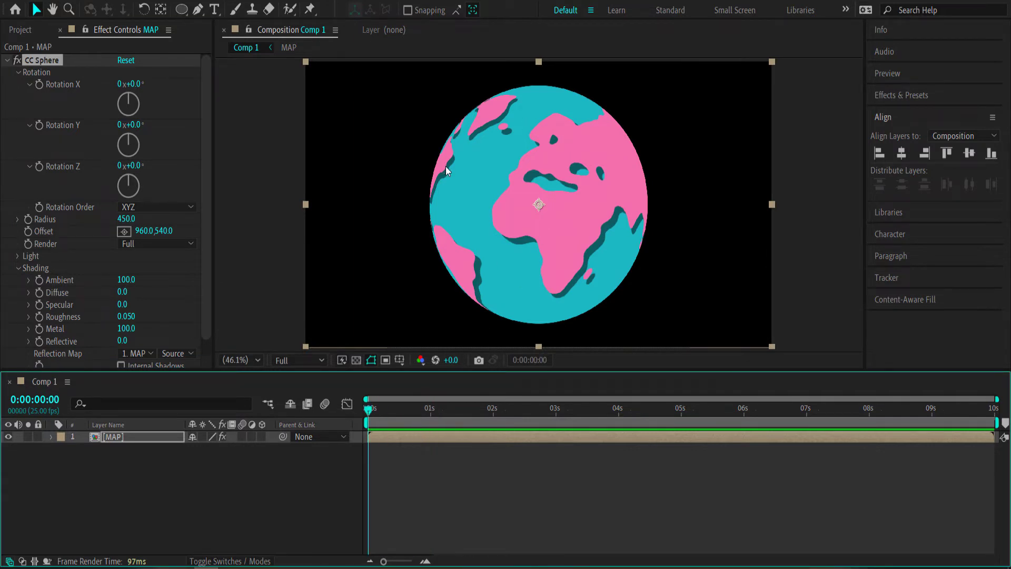
Step: Reveal the MAP layer's Scale property and copy the full Calculation Overshoot expression from the MotionScript article in the browser
key("s")
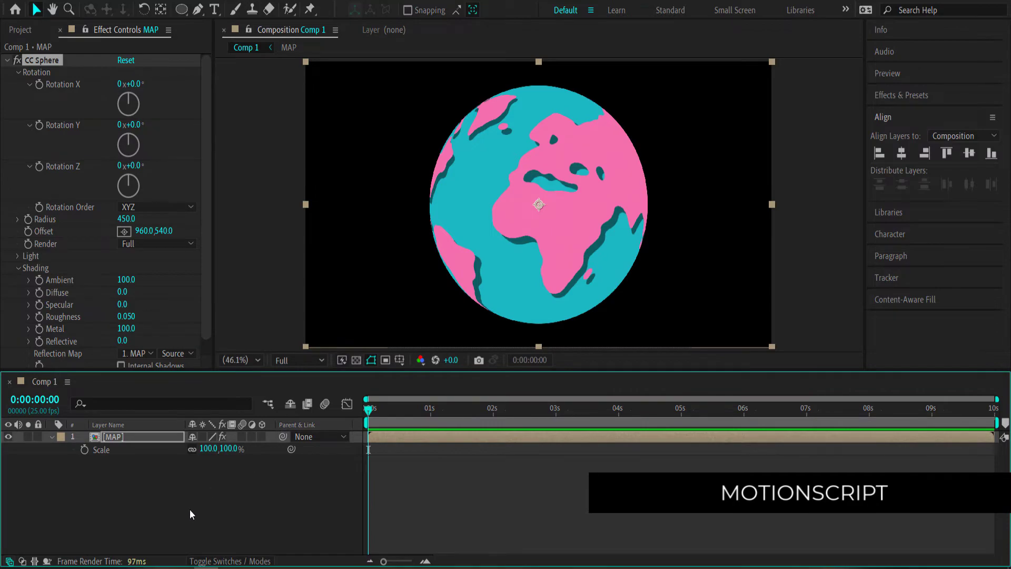
key("alt+Tab")
scroll(399, 169, "up", 10)
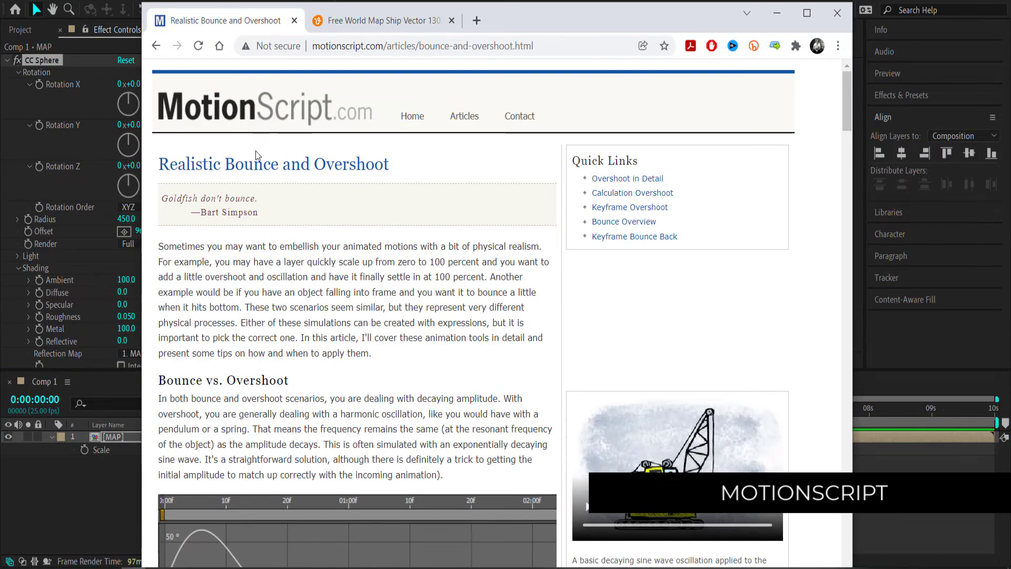
scroll(405, 167, "down", 20)
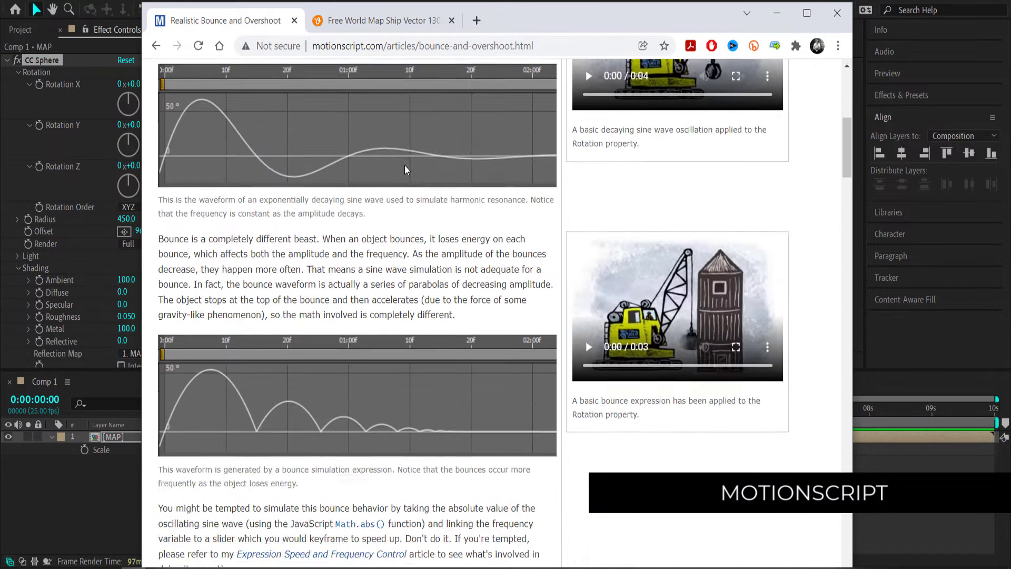
scroll(402, 163, "up", 5)
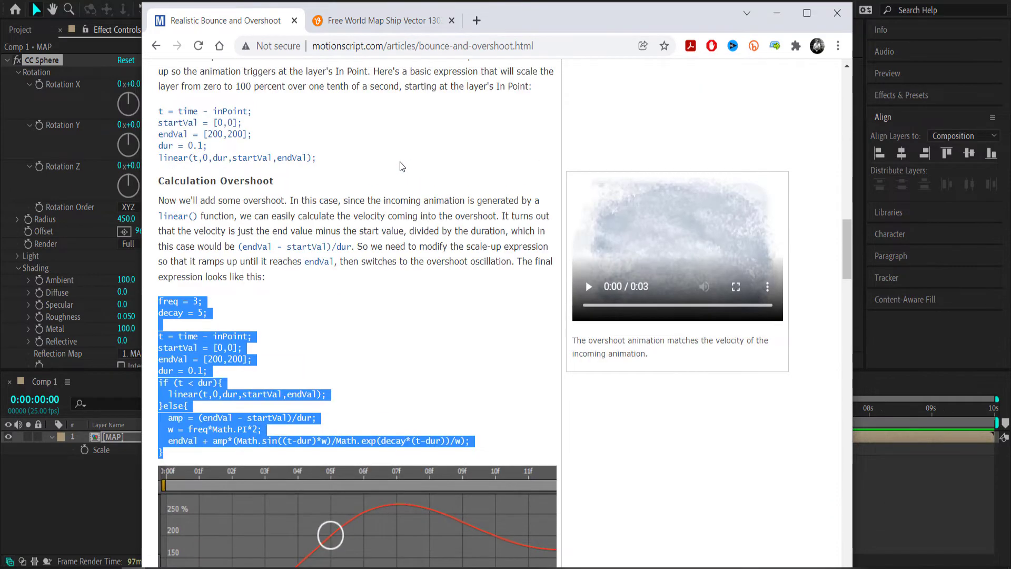
scroll(399, 162, "down", 2)
left_click(202, 231)
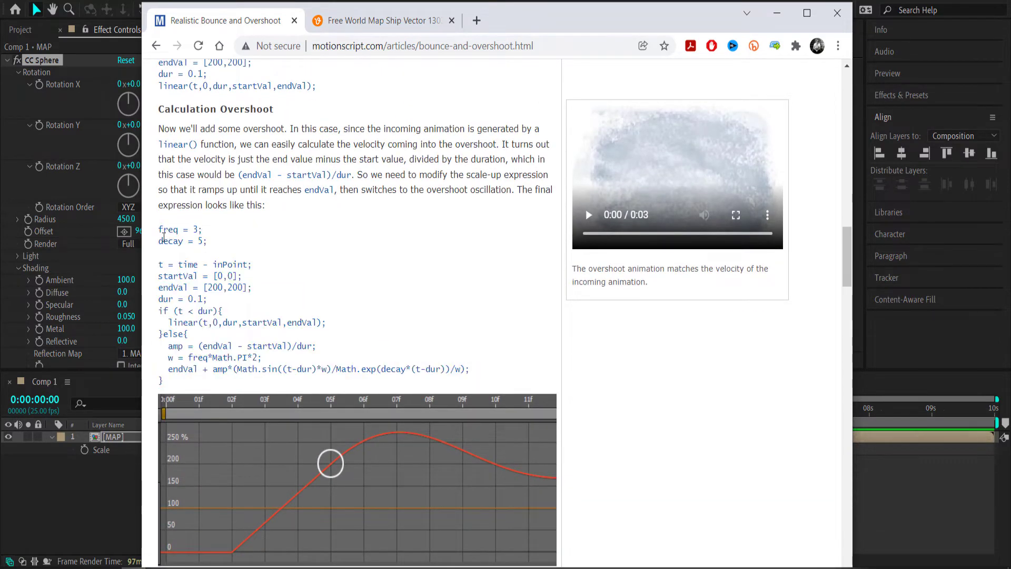
left_click_drag(159, 231, 176, 384)
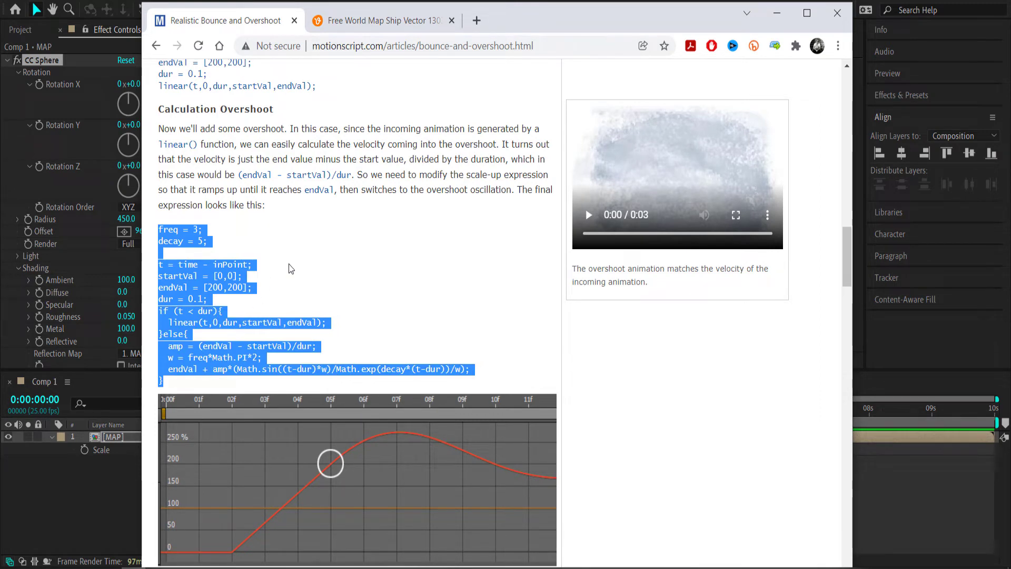
Step: Return to After Effects and paste the copied overshoot code as an expression on the MAP layer's Scale property
key("alt+Tab")
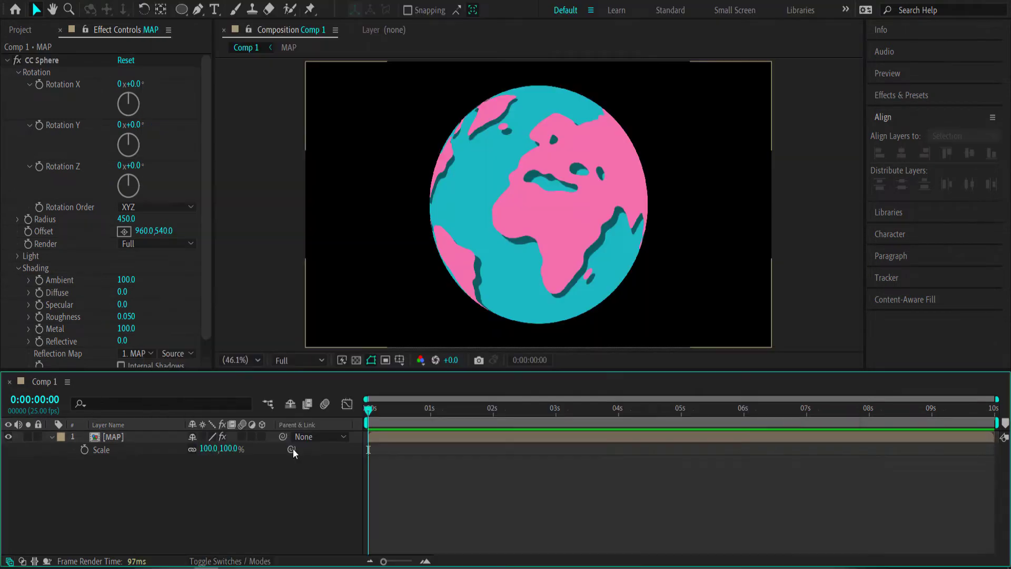
left_click(84, 450, "alt")
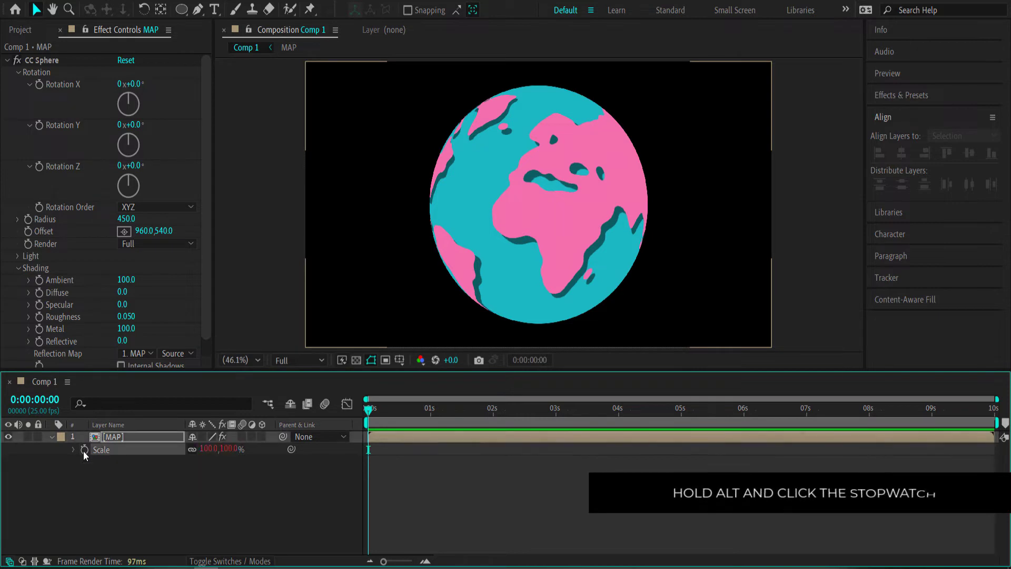
key("ctrl+v")
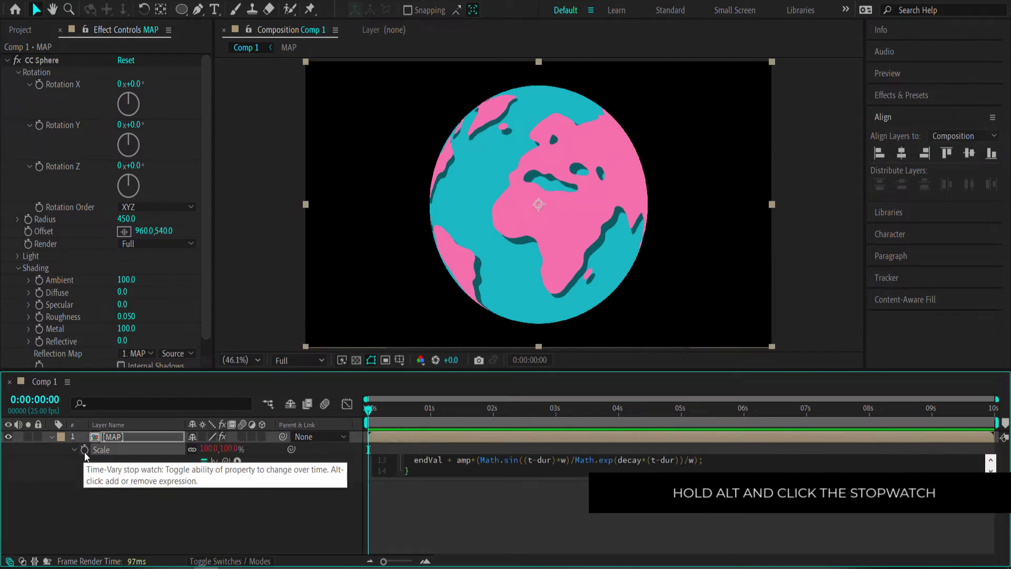
Step: Set the dur value in the Scale expression to 0.5
key("Up")
key("Up")
key("Up")
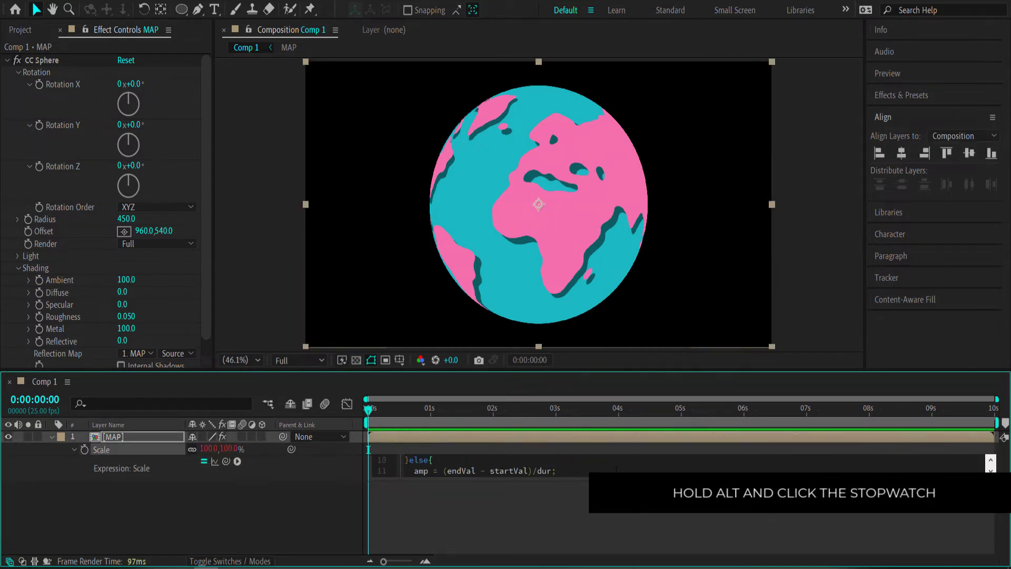
scroll(538, 467, "up", 1)
scroll(561, 477, "up", 2)
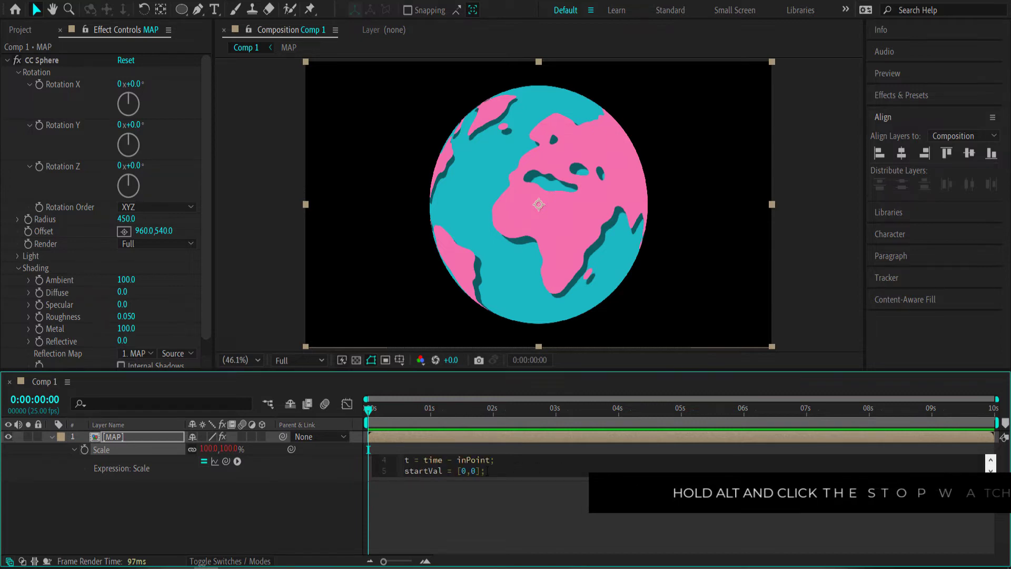
scroll(562, 477, "down", 2)
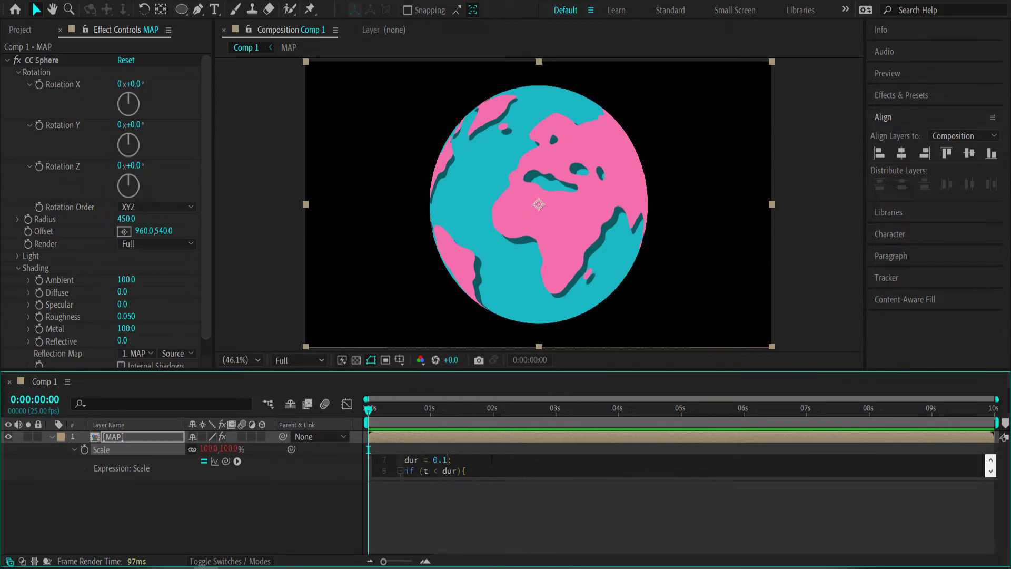
key("BackSpace")
type("5")
scroll(497, 490, "up", 2)
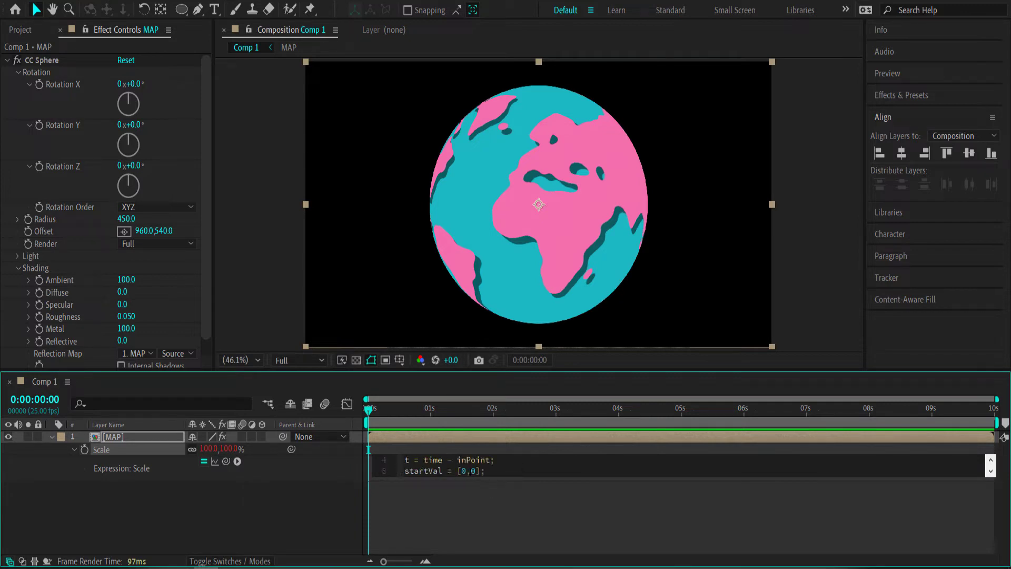
Step: Set endVal in the Scale expression to [78,78] and scrub the timeline to about one second to check the globe's size
scroll(516, 476, "down", 2)
scroll(517, 476, "up", 2)
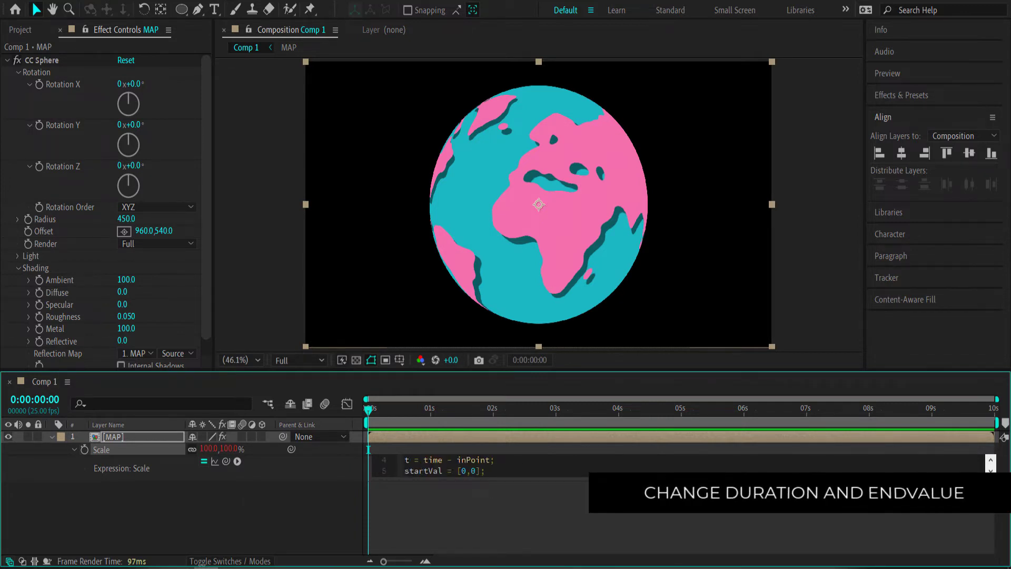
scroll(498, 466, "down", 1)
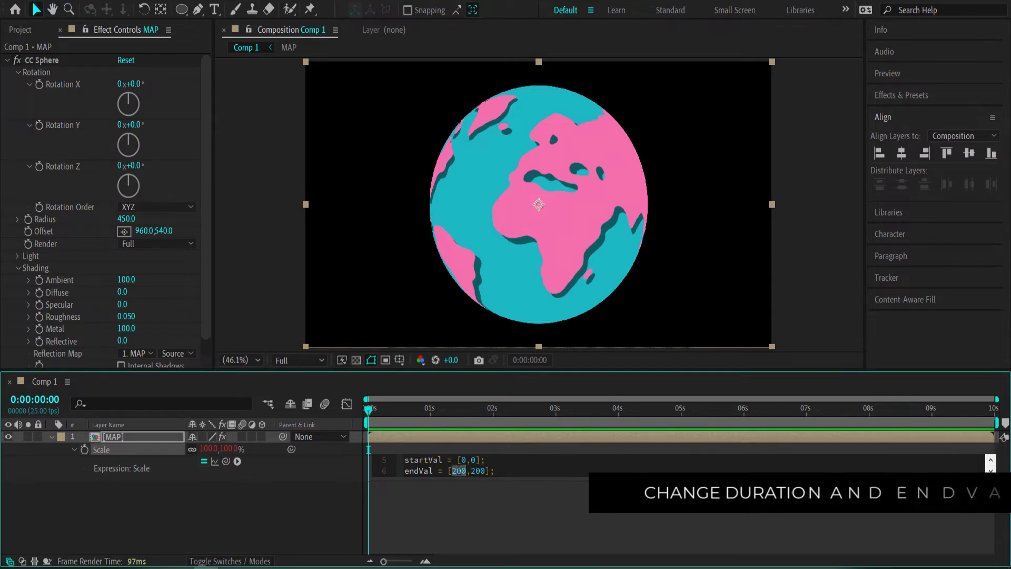
type("78")
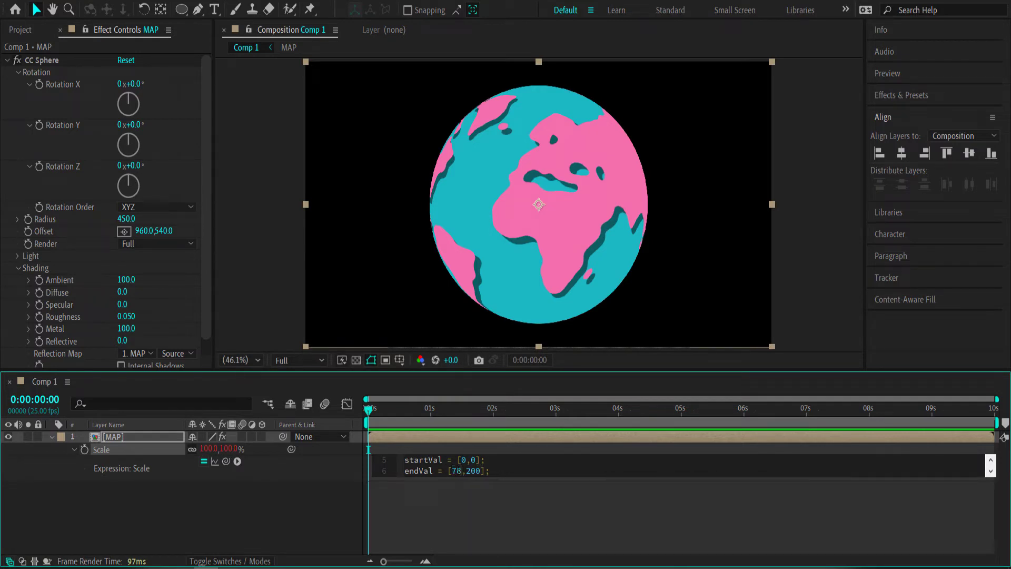
double_click(475, 471)
type("78")
left_click_drag(496, 409, 439, 404)
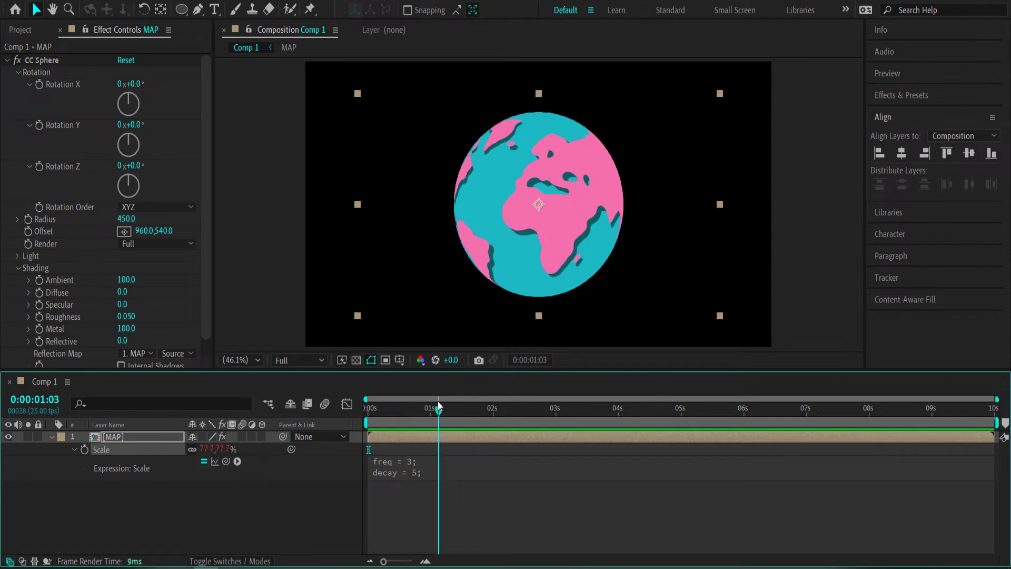
Step: Set endVal in the Scale expression to [85,85]
left_click(404, 457)
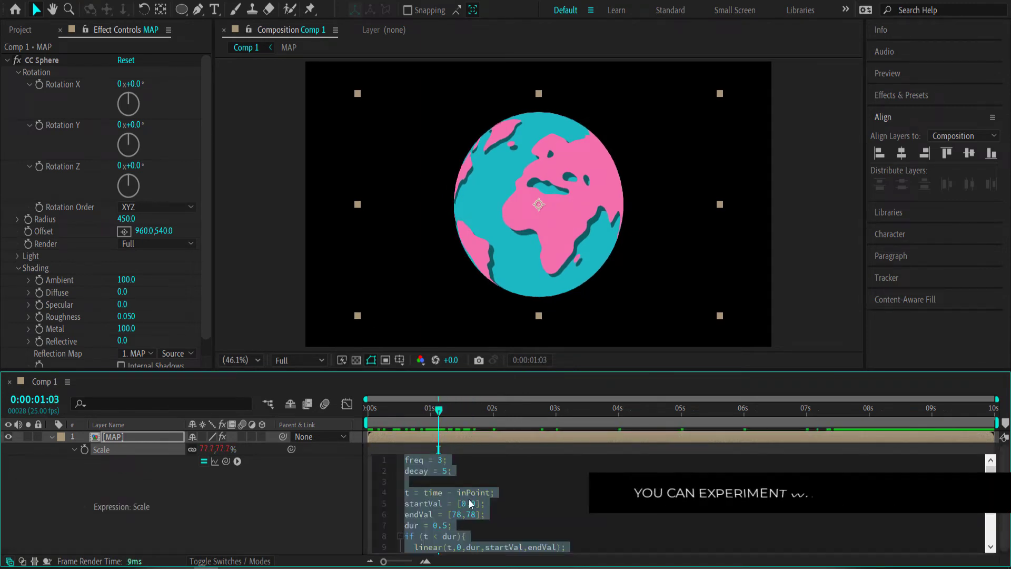
left_click(456, 514)
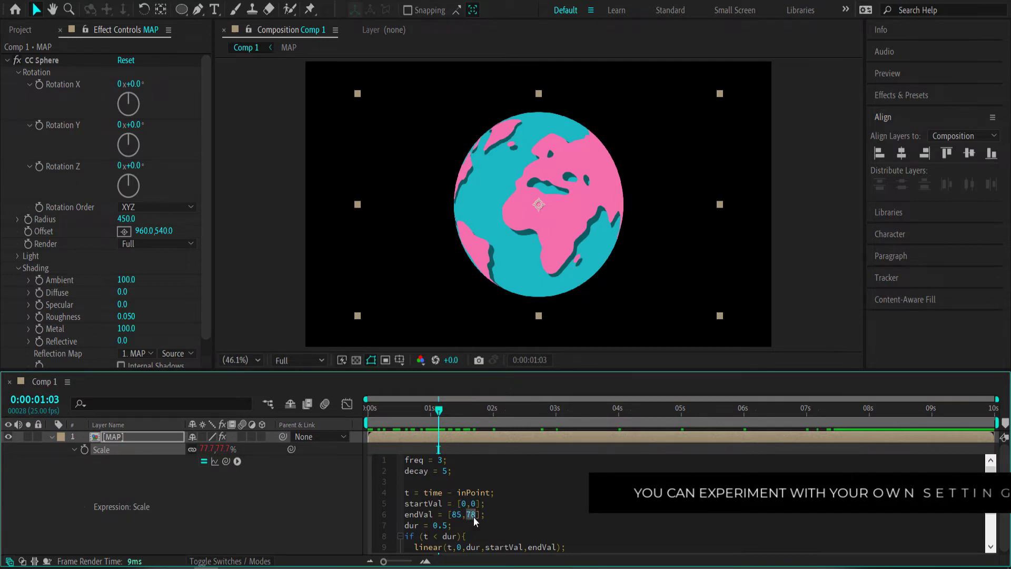
type("85")
Step: Preview the globe's scale-up animation from the start of the composition and return the playhead to 0:00:00:00
left_click_drag(437, 411, 214, 397)
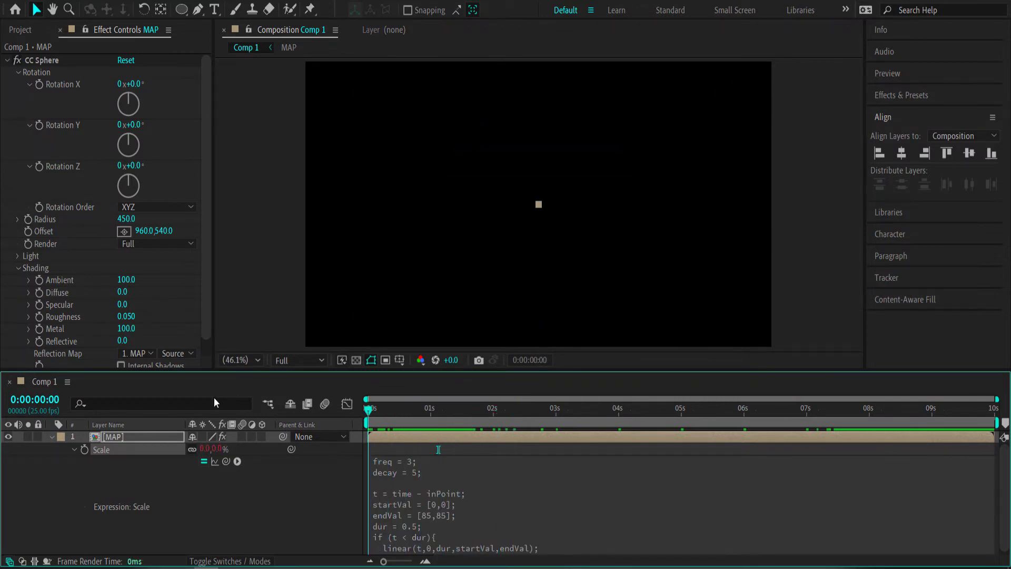
key("space")
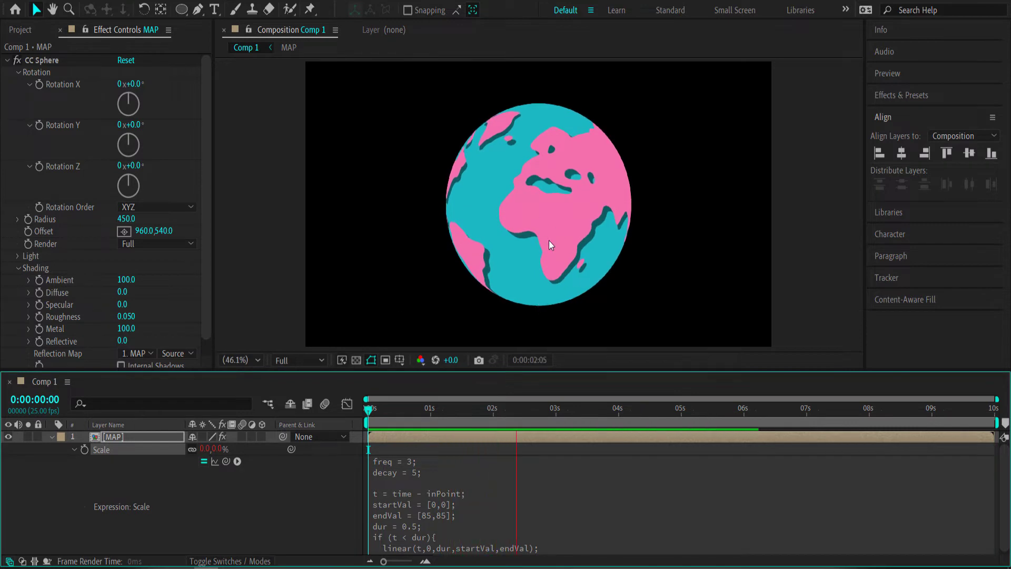
key("space")
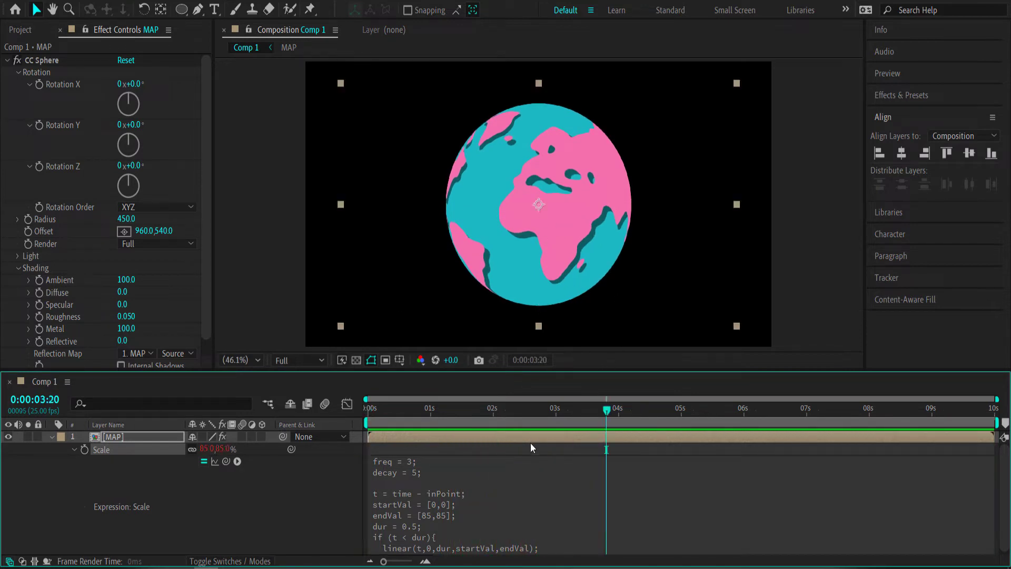
left_click_drag(607, 412, 355, 415)
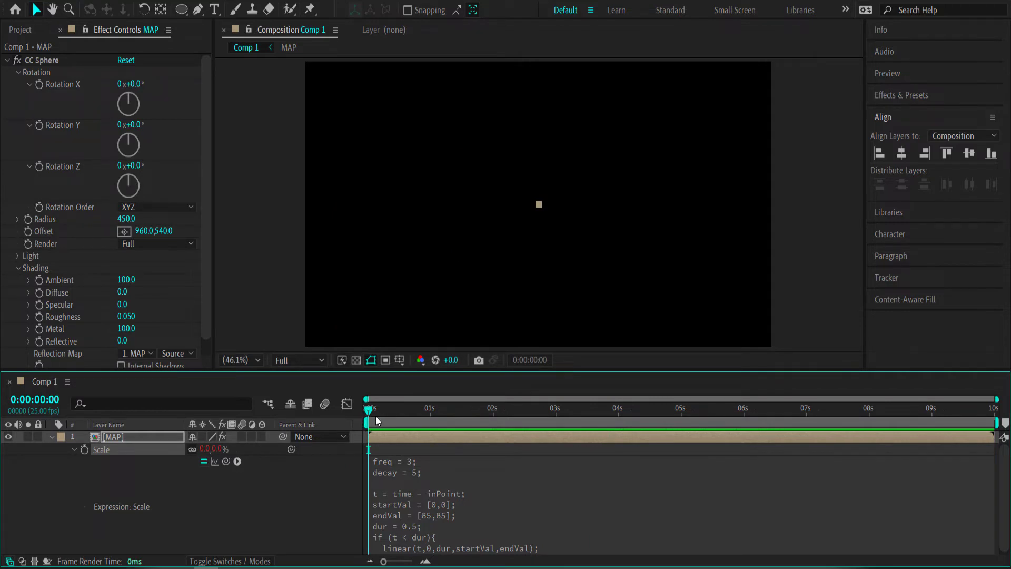
Step: Keyframe the CC Sphere's Rotation X at 3° on the first frame of the composition
mouse_move(374, 417)
left_mouse_down()
mouse_move(438, 410)
mouse_move(365, 410)
left_mouse_up()
left_click(40, 85)
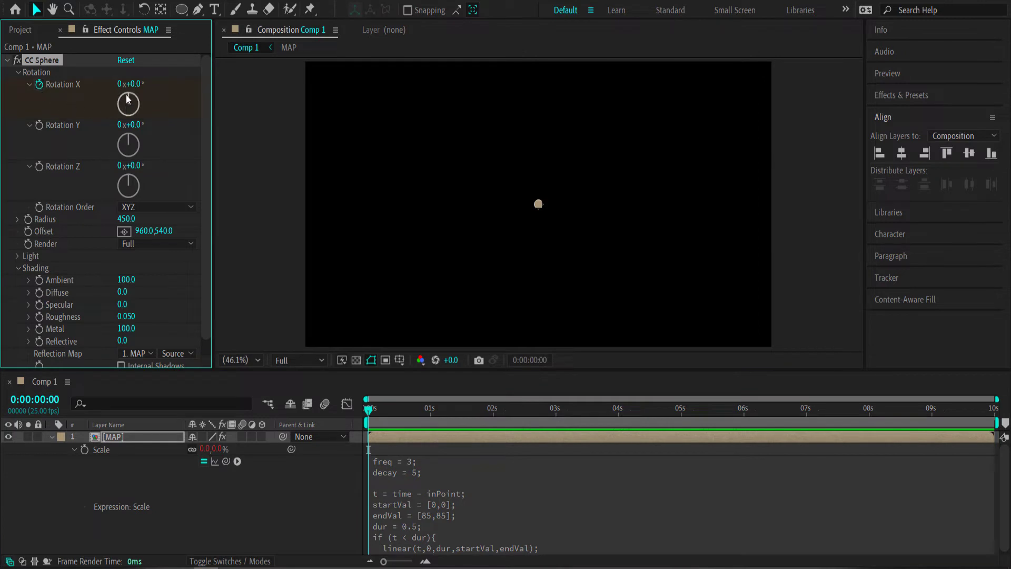
left_click_drag(133, 84, 138, 84)
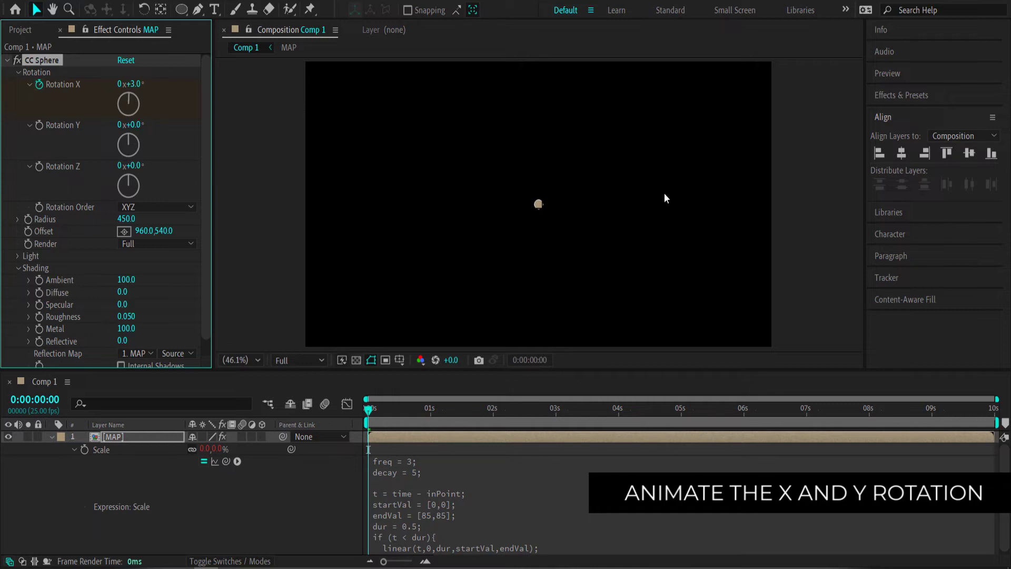
Step: Set the CC Sphere's Rotation X to -1° on the last frame, 0:00:09:24, and scrub back to check the tilt
left_click_drag(369, 410, 1000, 413)
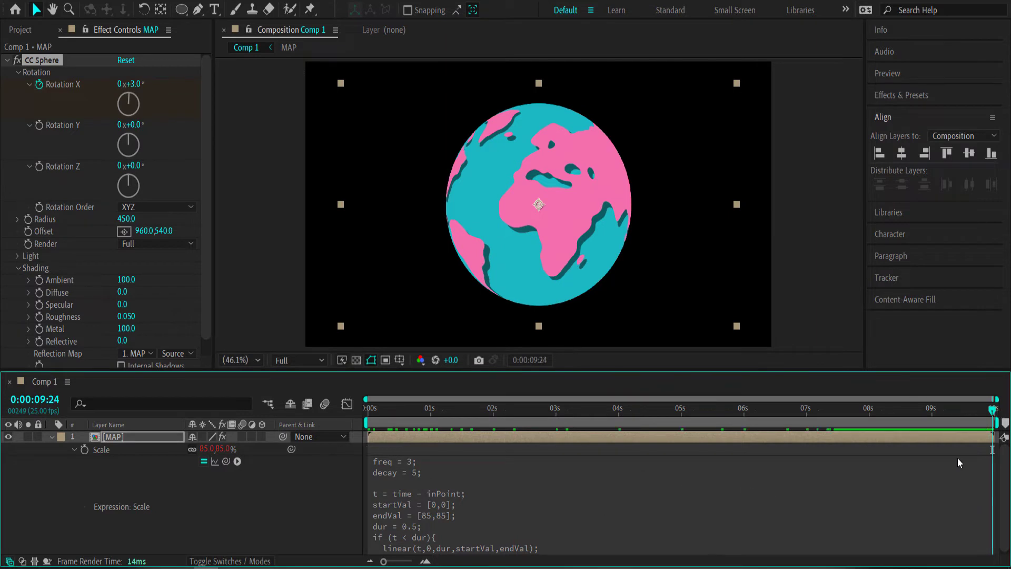
left_click(132, 84)
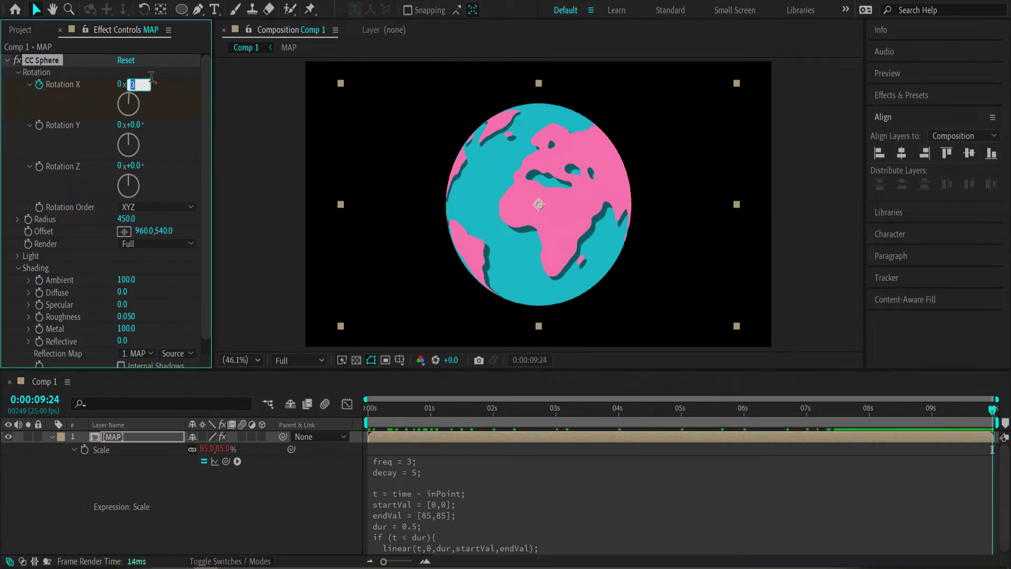
type("-1")
key("Return")
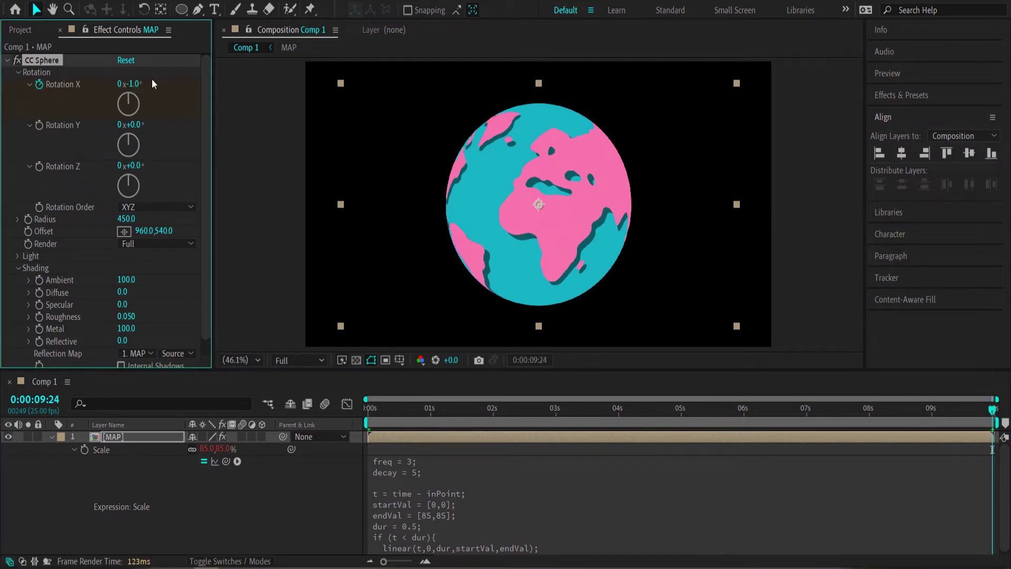
left_click_drag(992, 413, 589, 413)
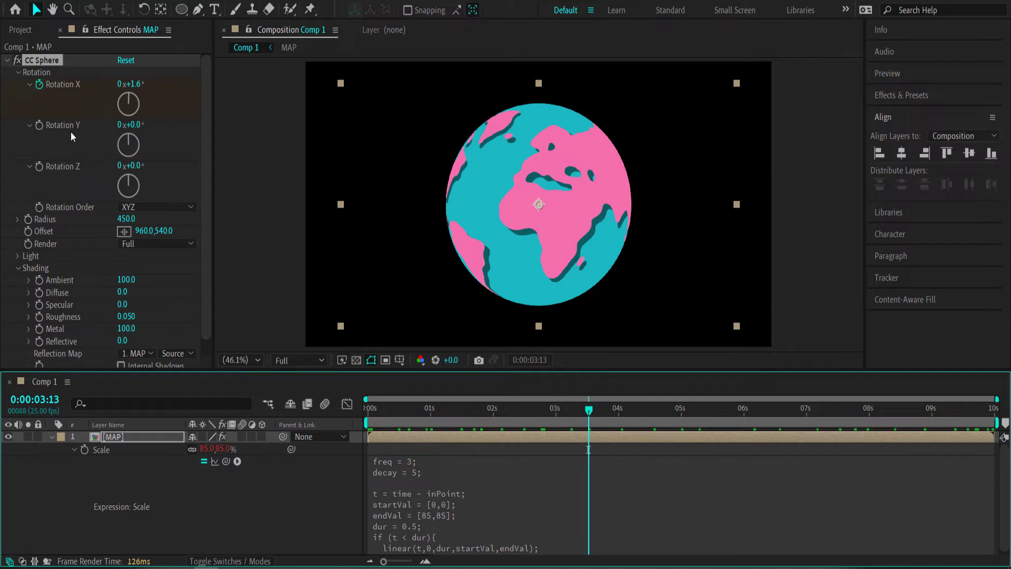
Step: Keyframe the CC Sphere's Rotation Y from 0° on the first frame to 40° on the last frame and scrub through the spin
key("Home")
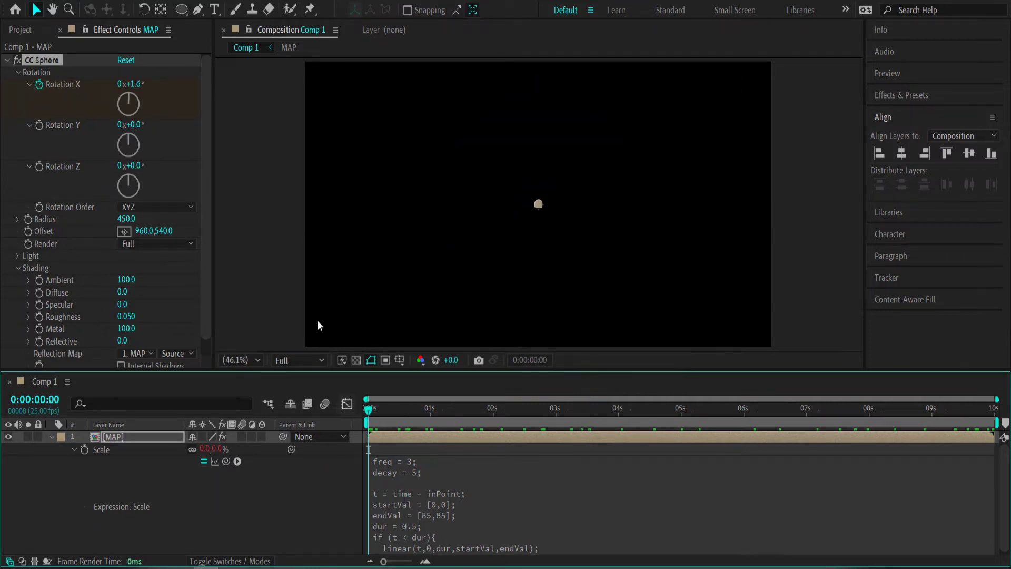
left_click(39, 125)
left_click_drag(657, 409, 993, 409)
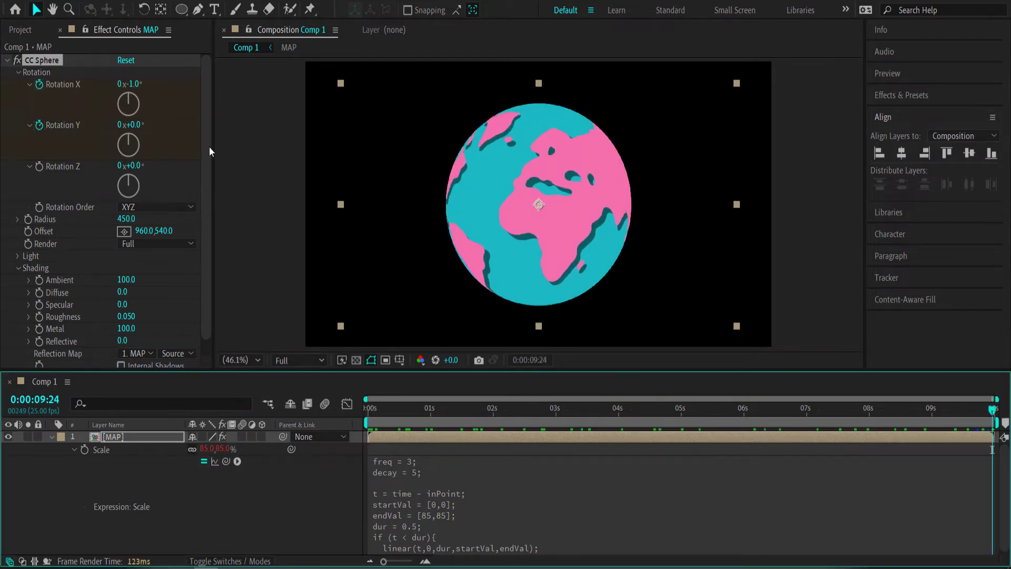
left_click(134, 125)
type("40")
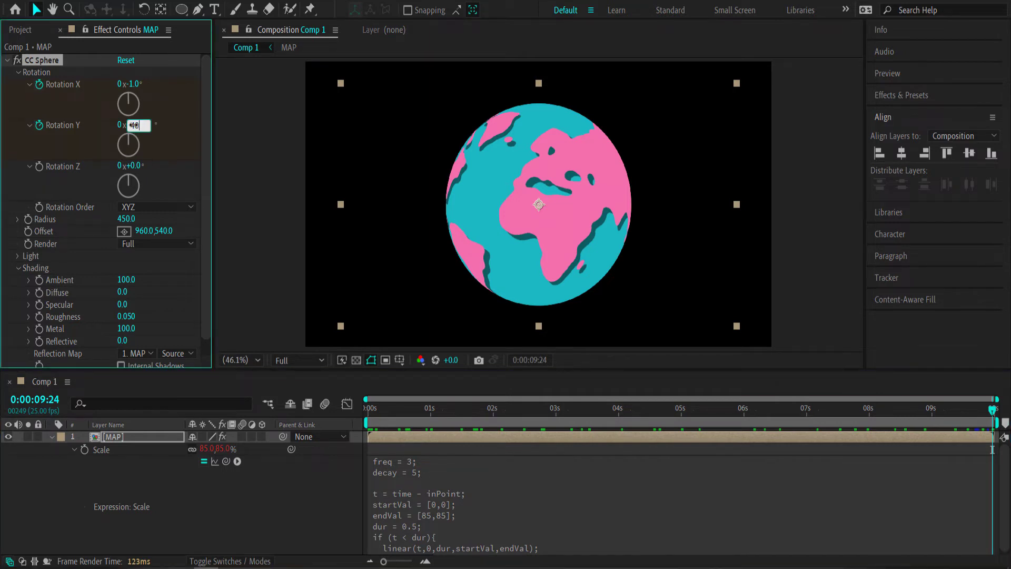
key("Return")
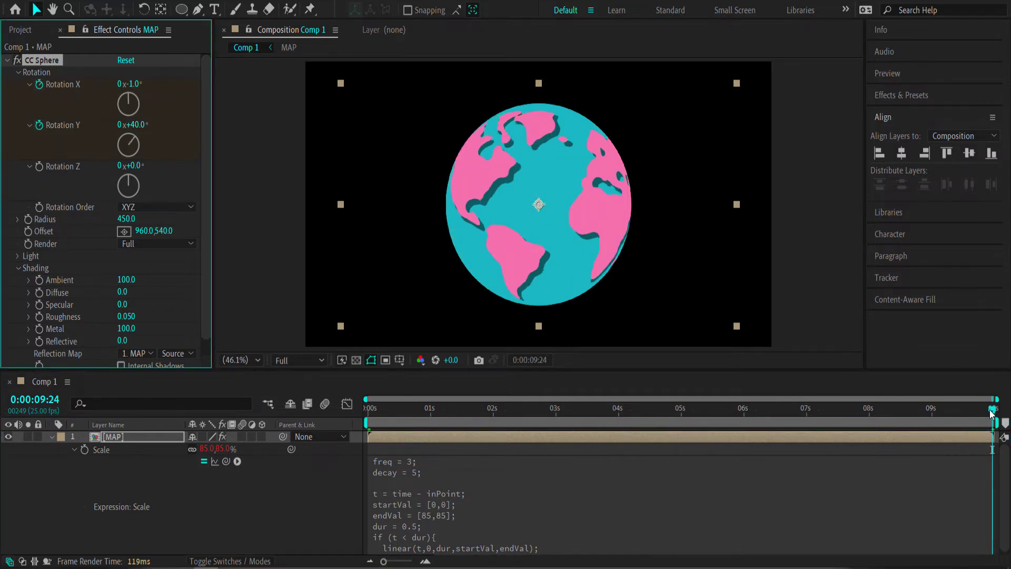
left_click_drag(991, 413, 542, 428)
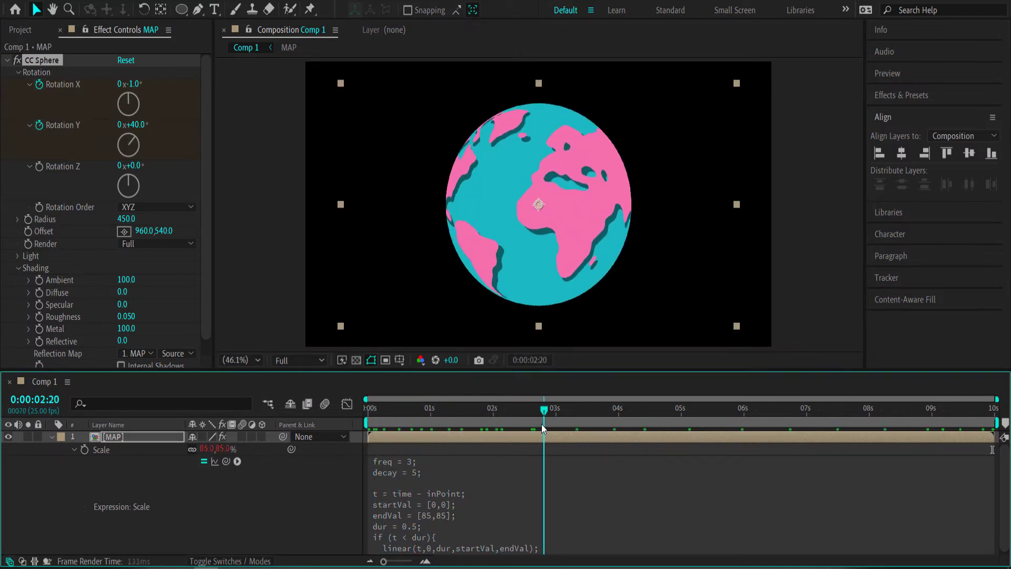
Step: Lower the preview resolution to Third and play back the globe's rotation
left_click(305, 363)
left_click(309, 426)
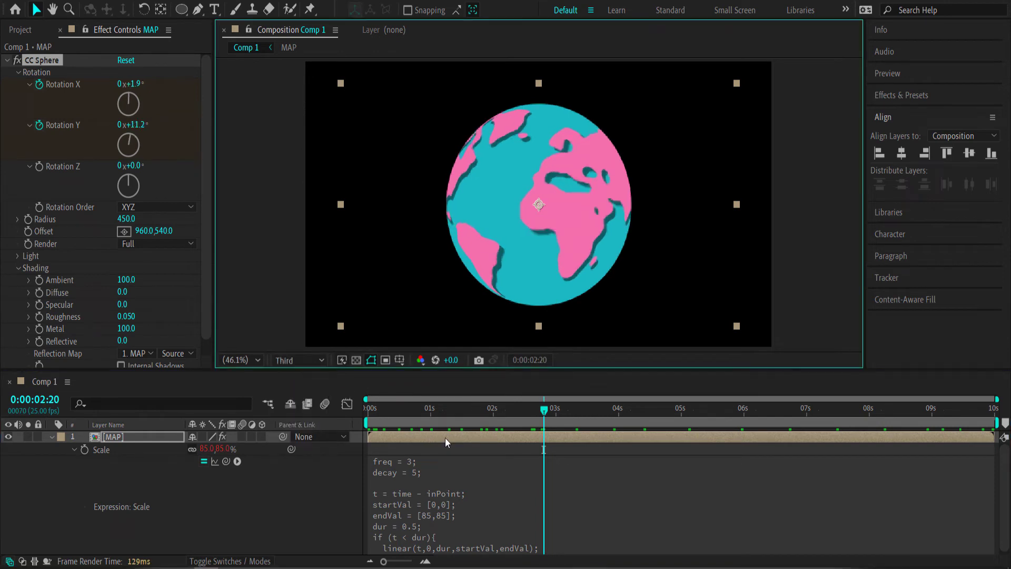
key("space")
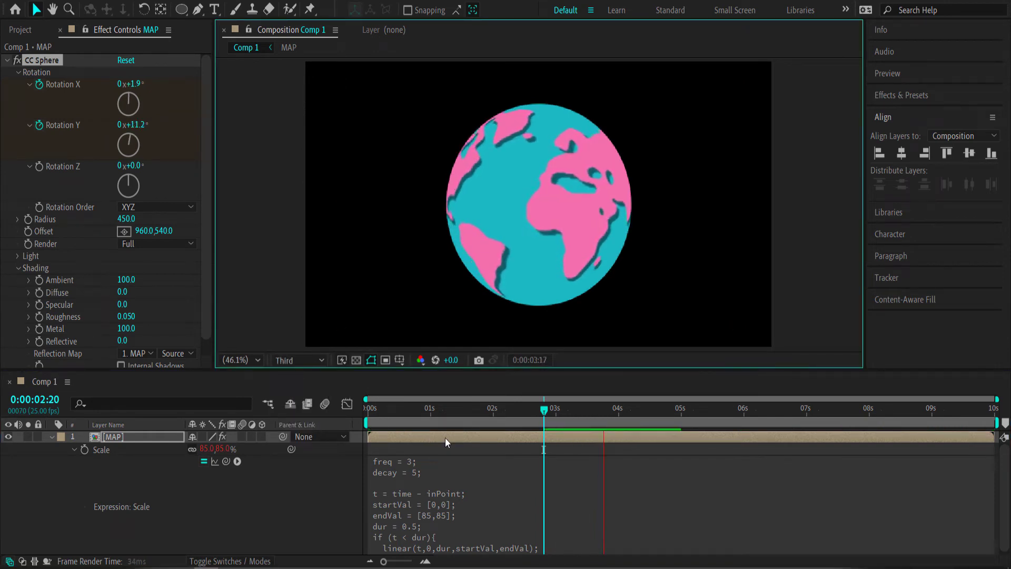
key("space")
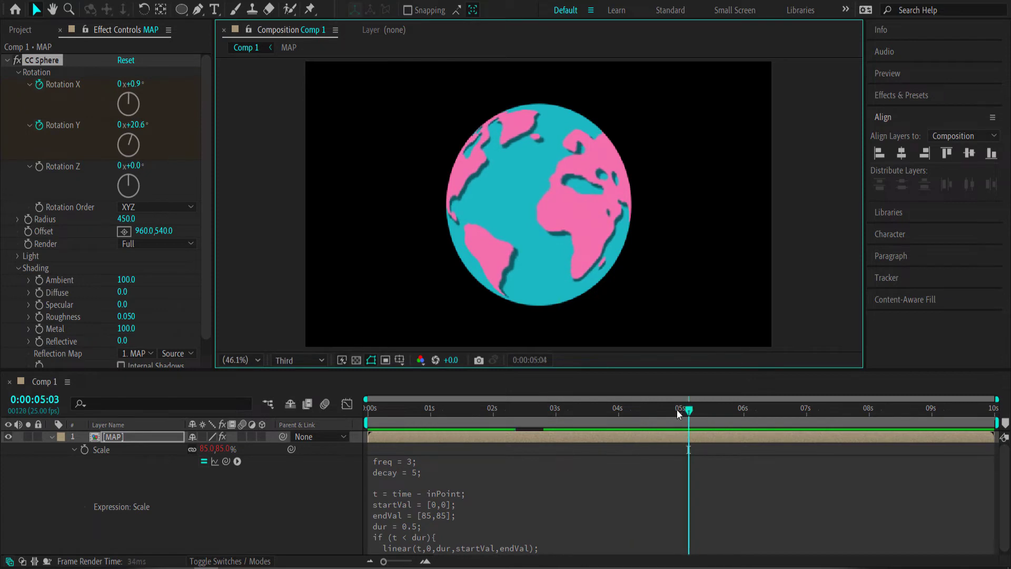
Step: Set Rotation Y to 60° on the last frame and preview the globe's rotation from about two seconds
left_click_drag(698, 411, 1003, 423)
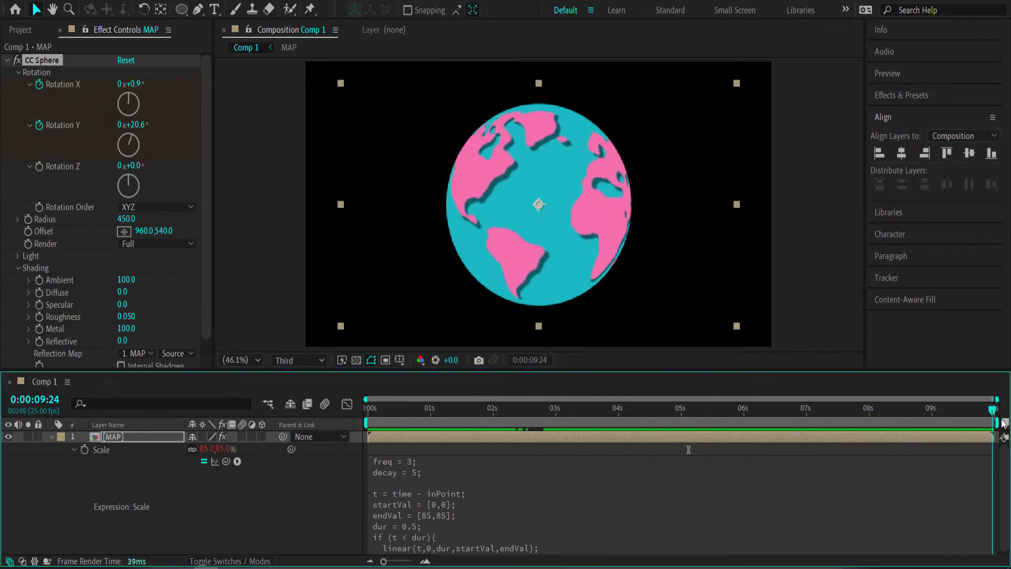
left_click(133, 125)
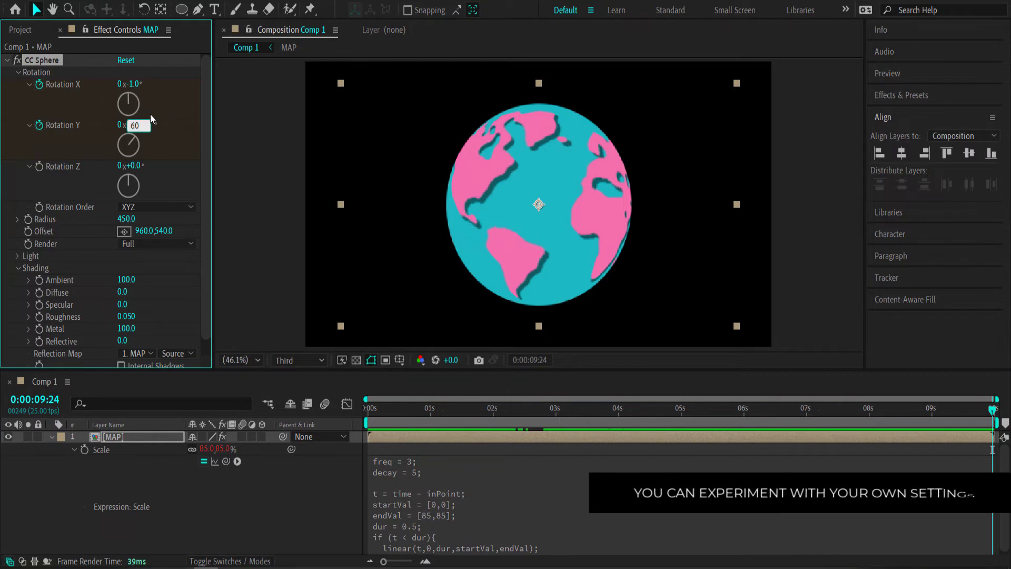
type("60")
key("Return")
left_click_drag(991, 410, 516, 411)
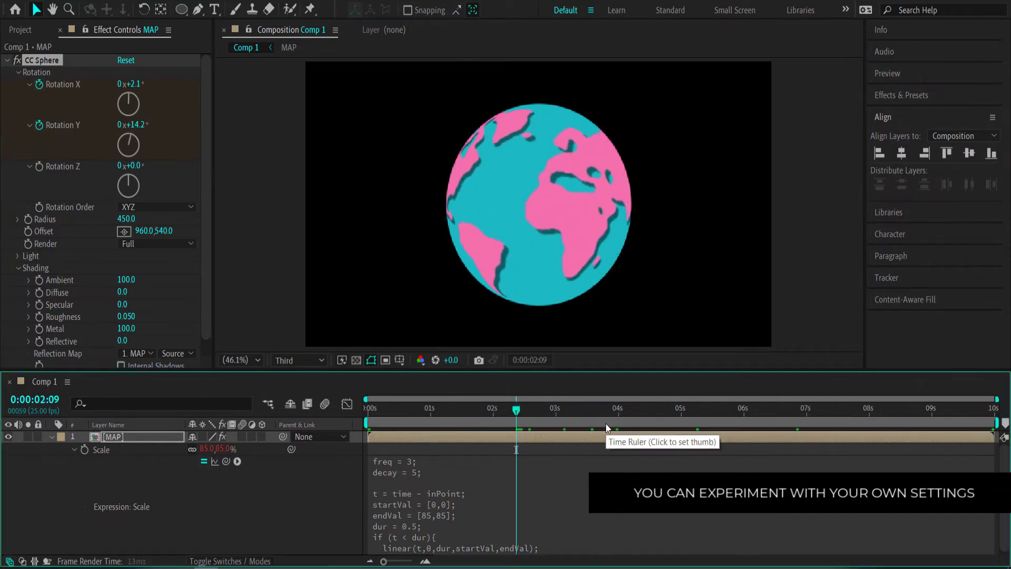
key("space")
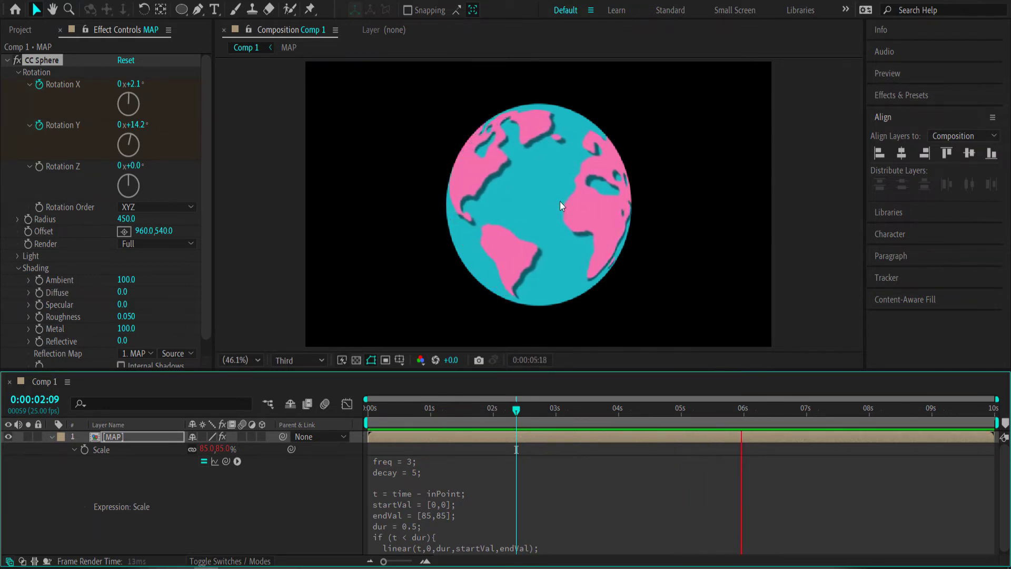
key("space")
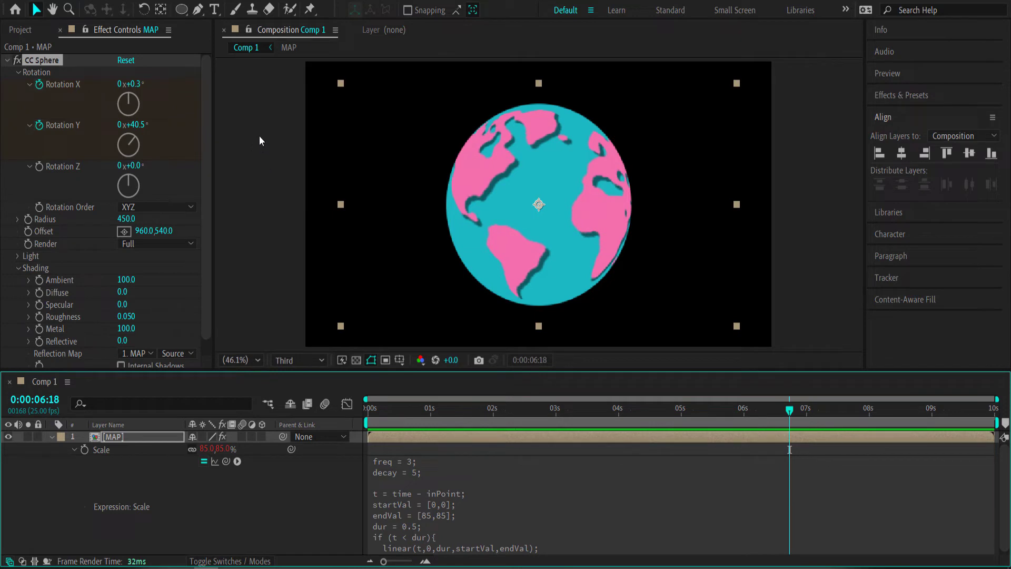
Step: Set the preview resolution to Half and collapse the MAP layer's properties in the timeline
left_click(298, 361)
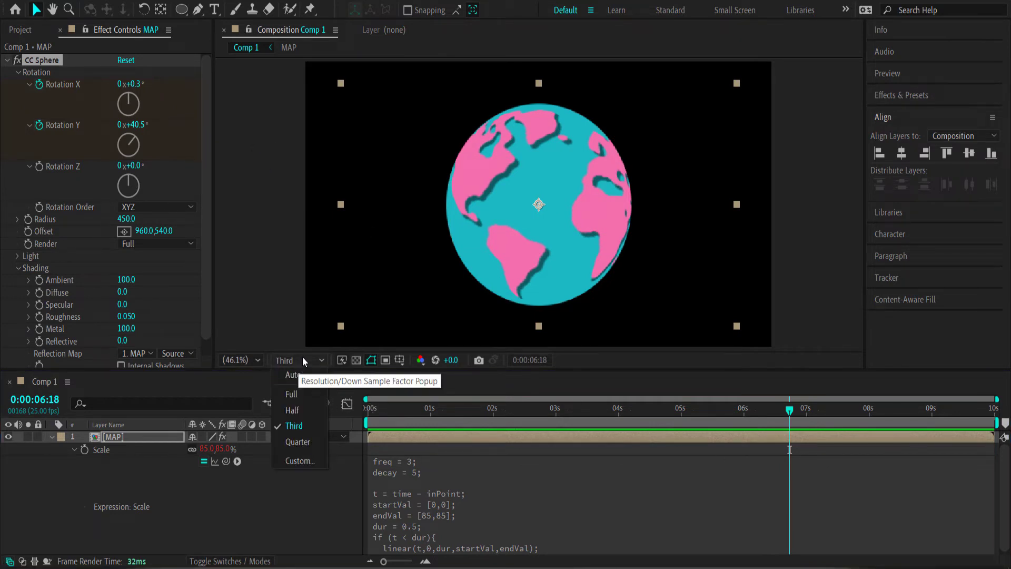
left_click(315, 407)
left_click(865, 494)
key("u")
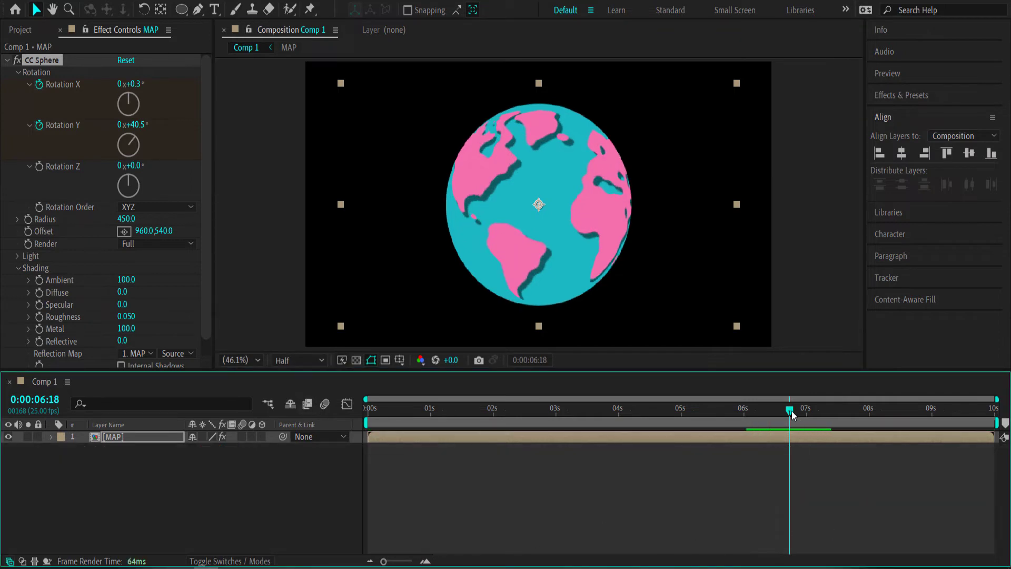
Step: Return the playhead to 0:00:00:00, hide the MAP layer and leave it deselected
left_click_drag(790, 410, 361, 408)
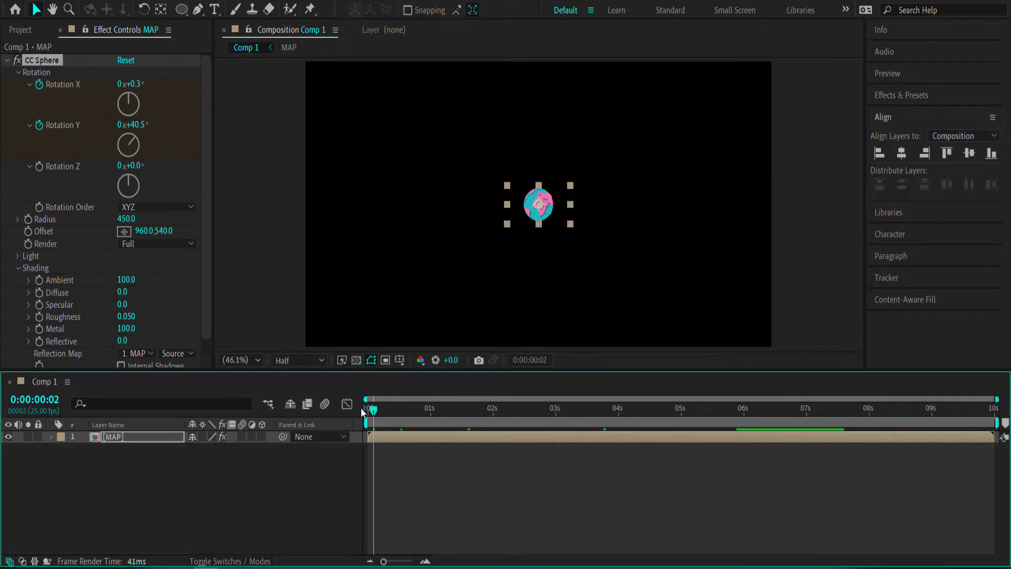
left_click(9, 438)
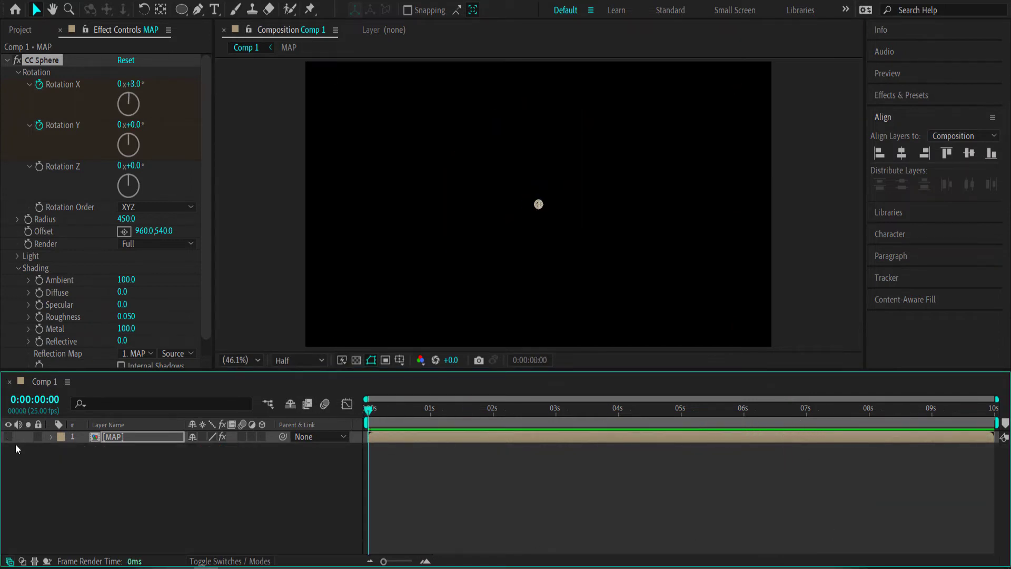
left_click(85, 485)
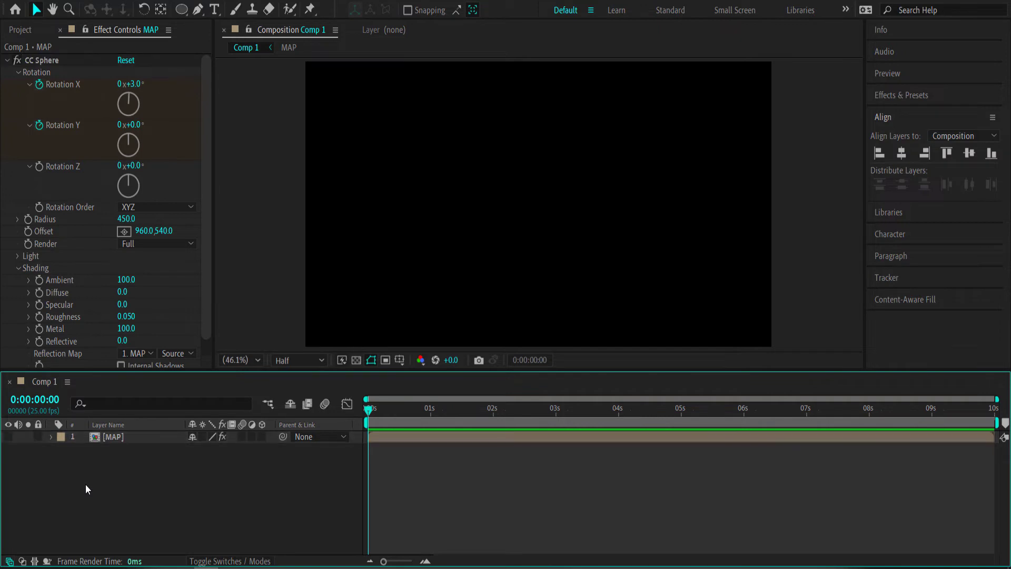
Step: Set up the Pen tool with the fill set to None and a white FFFFFF stroke
left_click(199, 11)
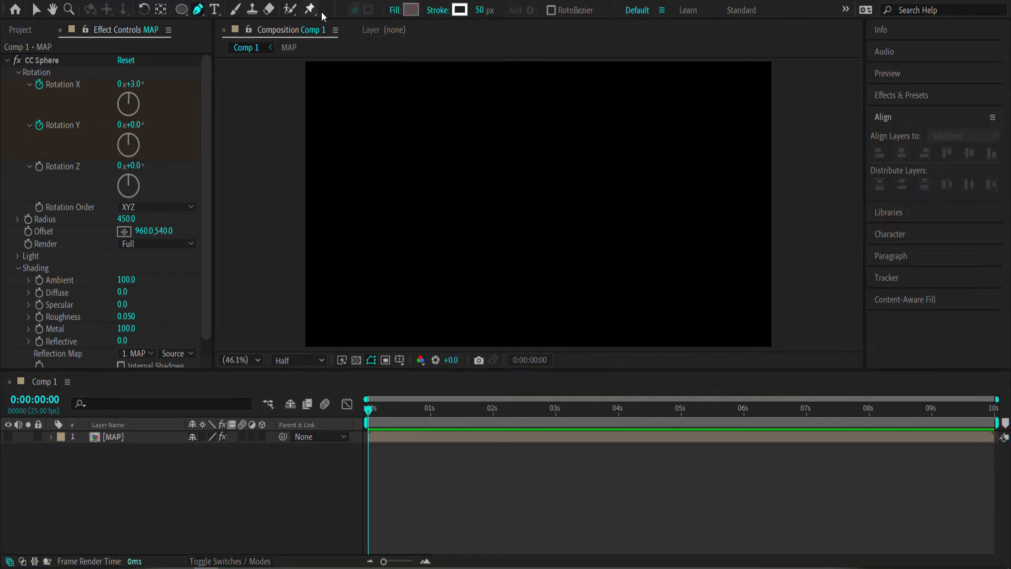
left_click(389, 11)
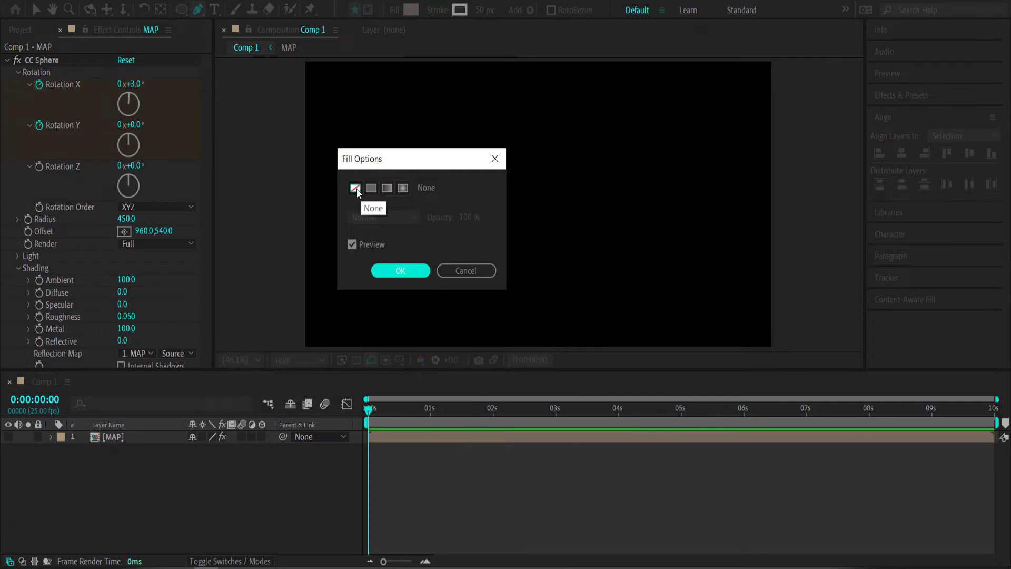
left_click(400, 272)
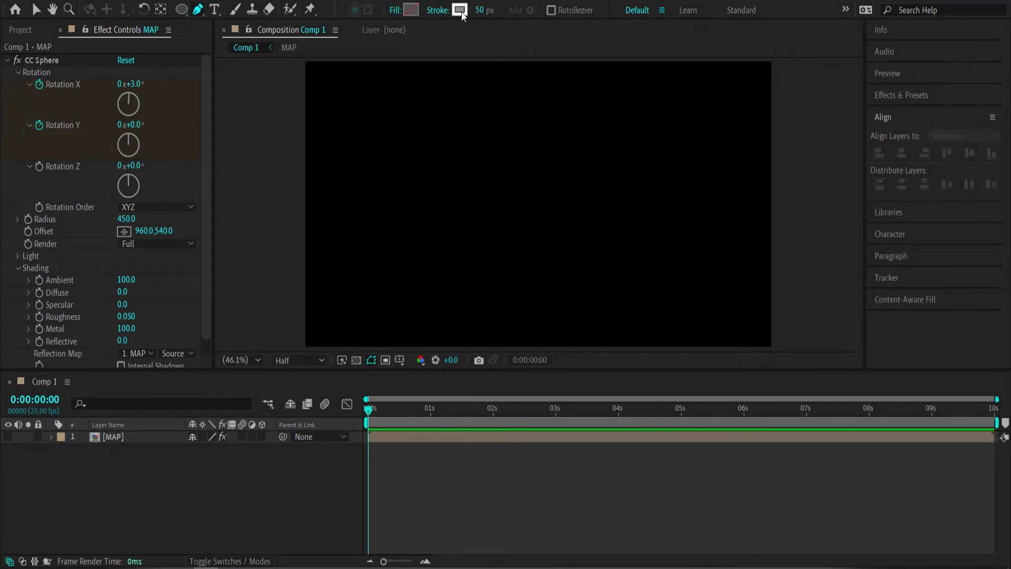
left_click(457, 12)
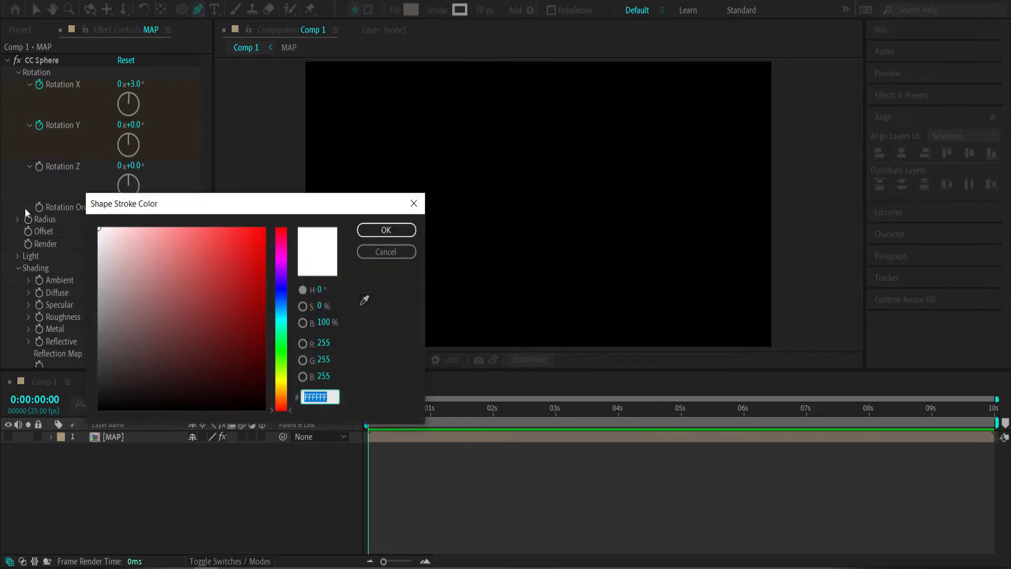
left_click(384, 230)
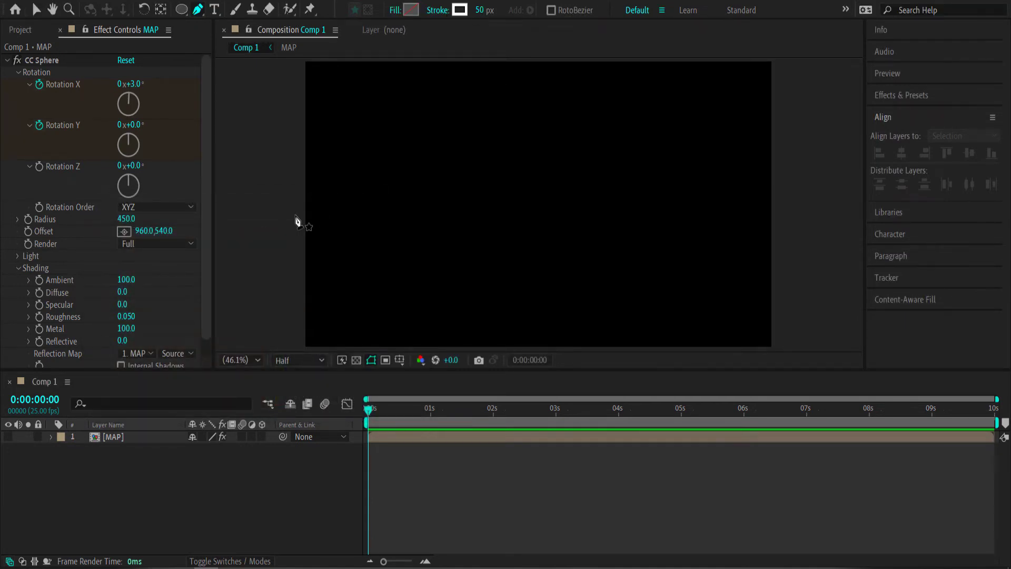
Step: Draw a straight horizontal line slightly below the frame's centre, extending past both side edges, and place its layer beneath MAP
left_click(289, 216)
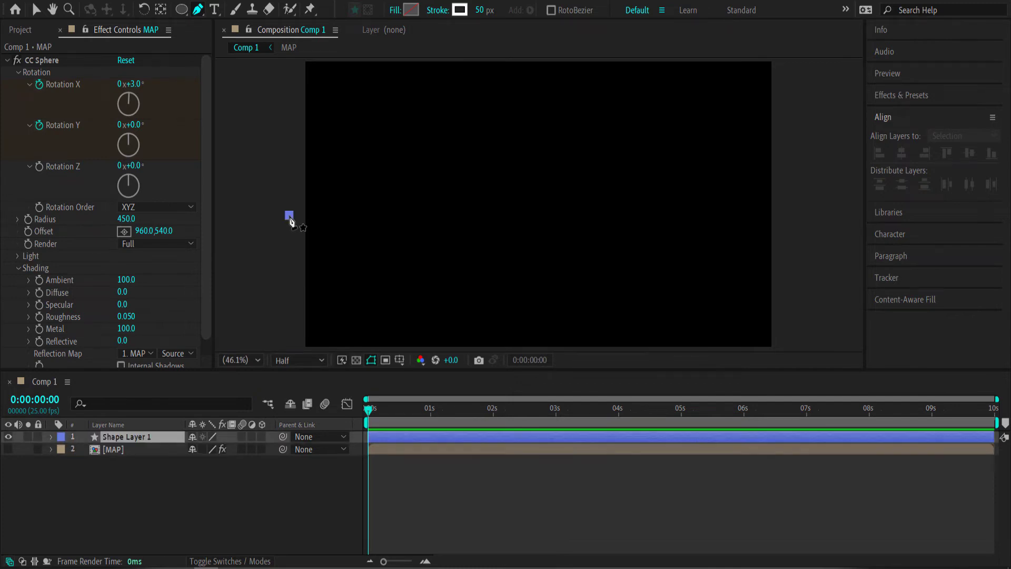
left_click(800, 216)
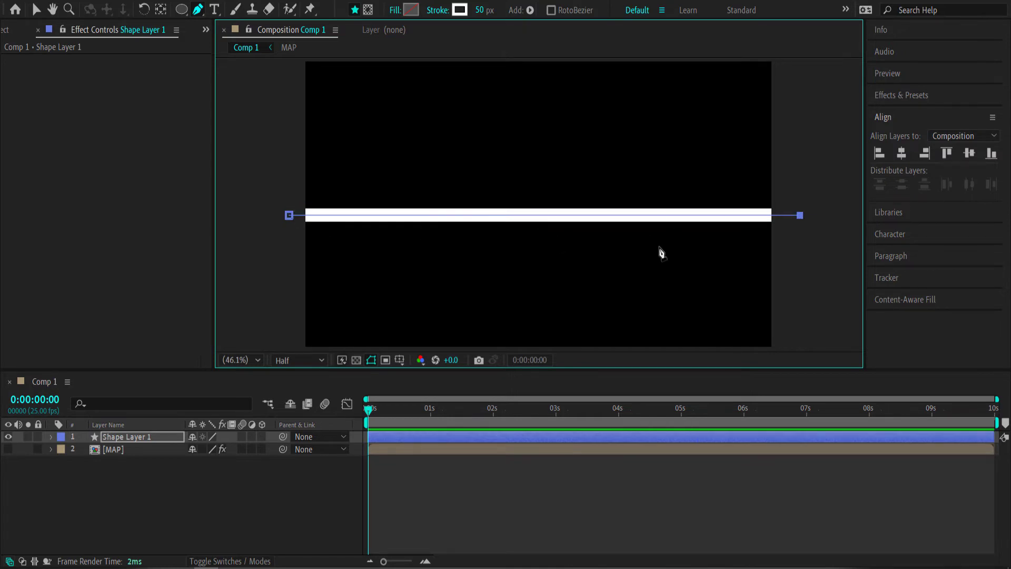
left_click_drag(106, 439, 107, 459)
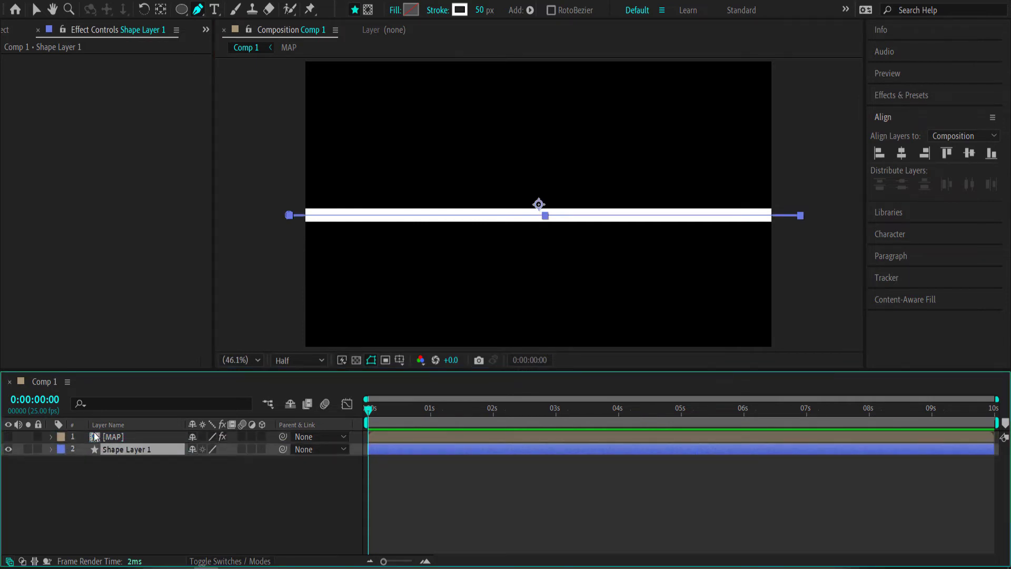
Step: Add a Zig Zag operator to the line's shape layer and expand its settings
left_click(52, 450)
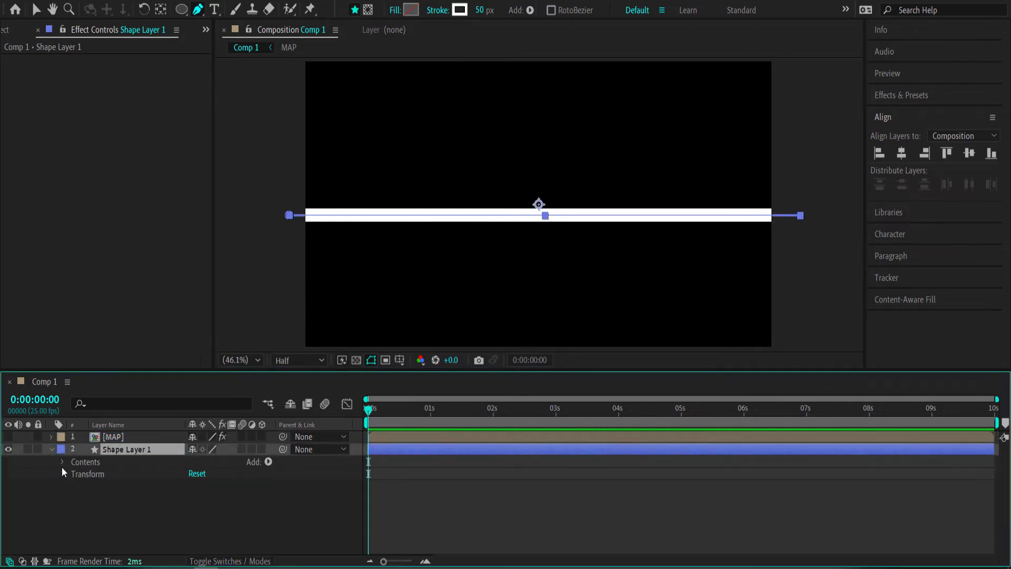
left_click(270, 461)
left_click(253, 436)
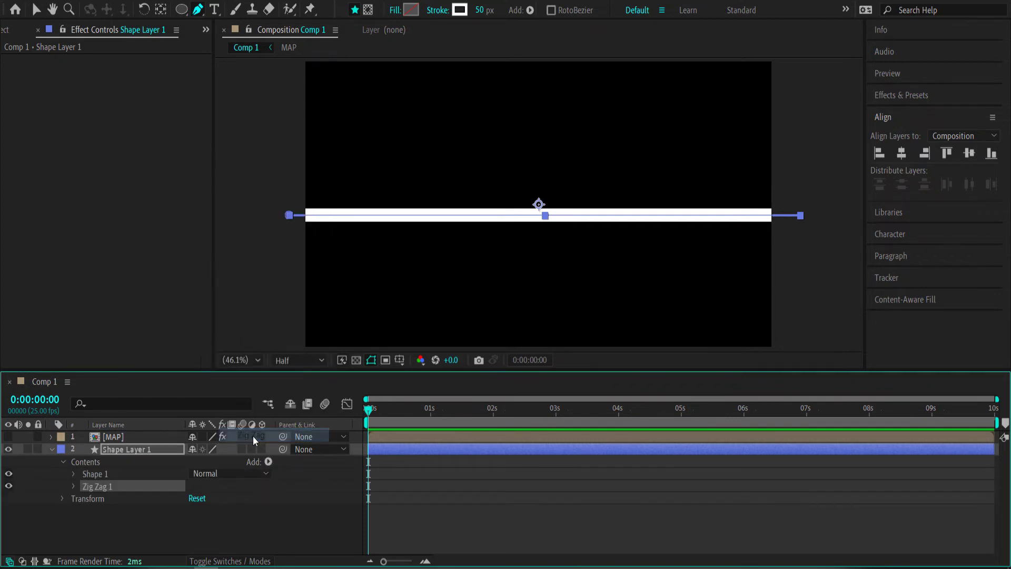
left_click(74, 486)
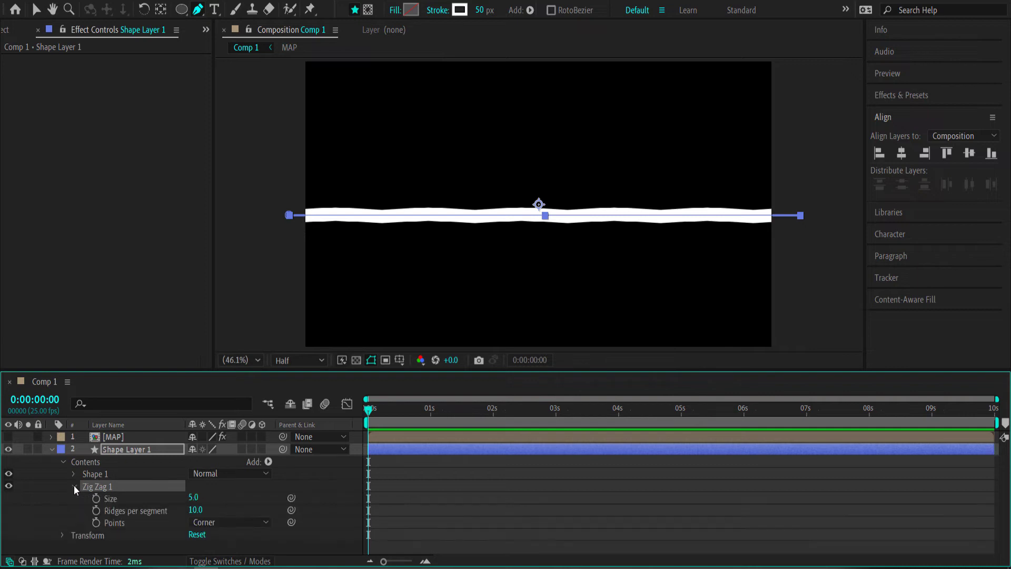
Step: Set the Zig Zag size to 32 with 10 ridges per segment and make its points Smooth
left_click(194, 498)
type("32")
key("Return")
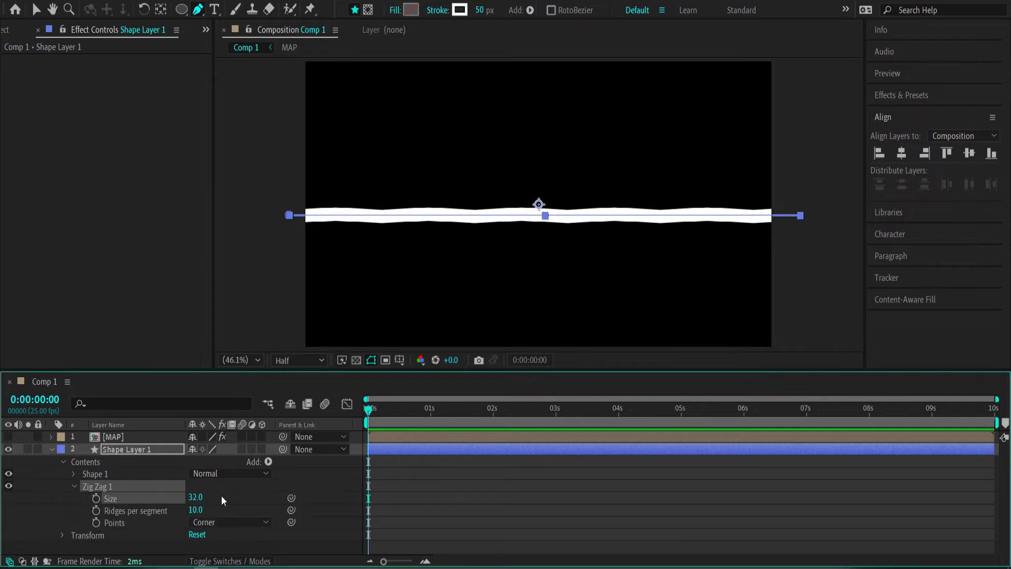
left_click(196, 509)
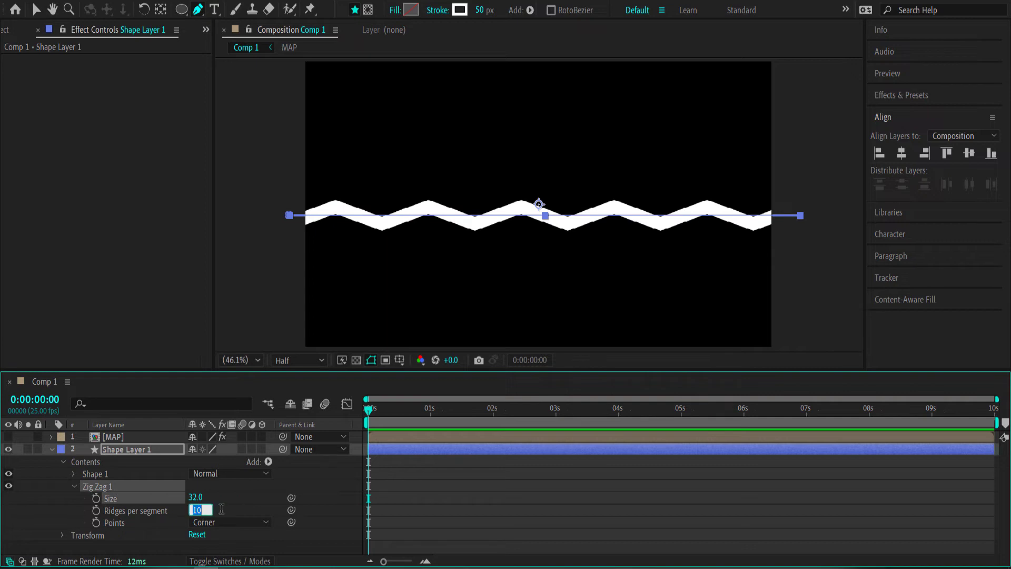
left_click(222, 508)
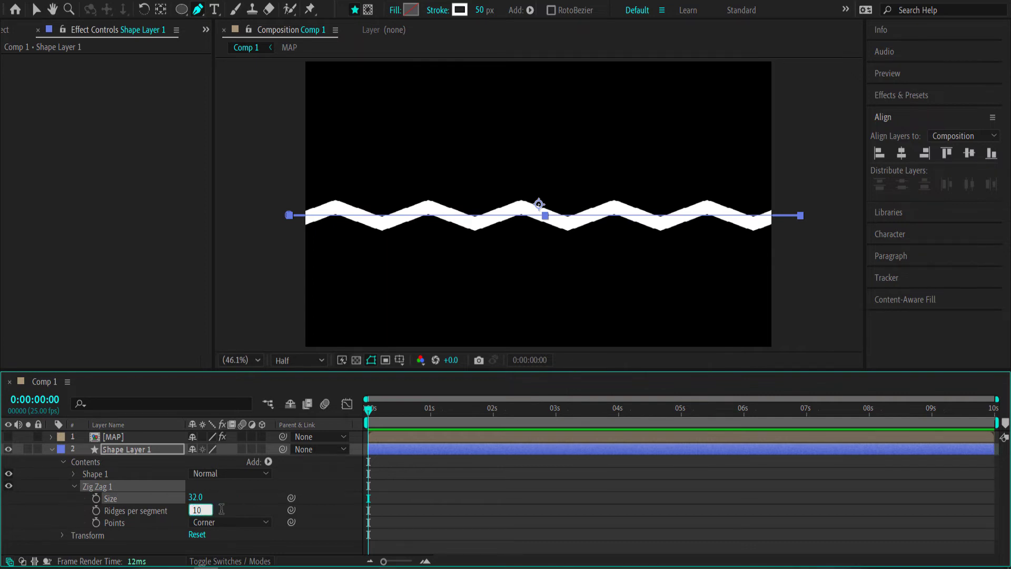
key("Return")
left_click(229, 524)
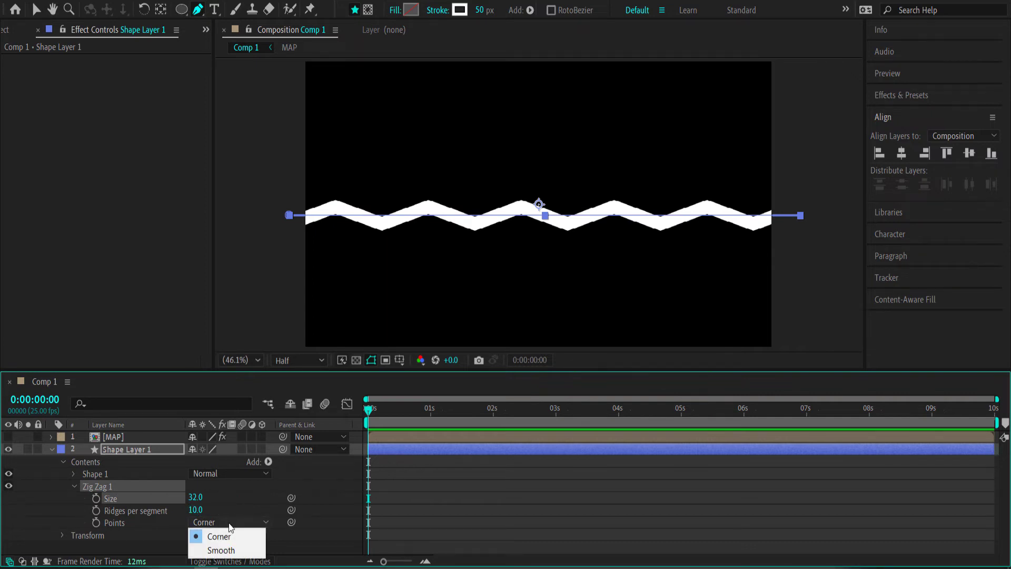
left_click(225, 550)
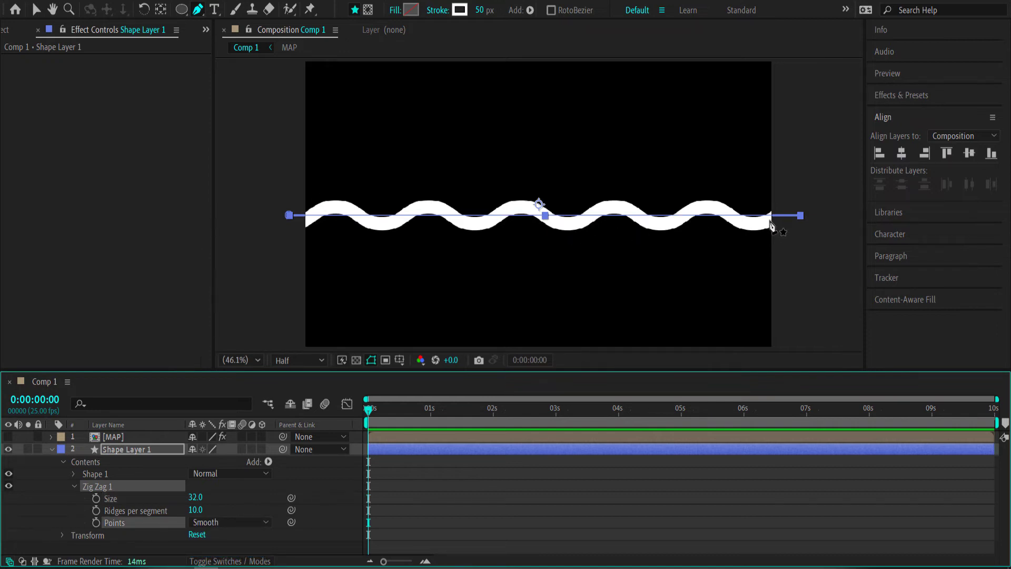
left_click(76, 486)
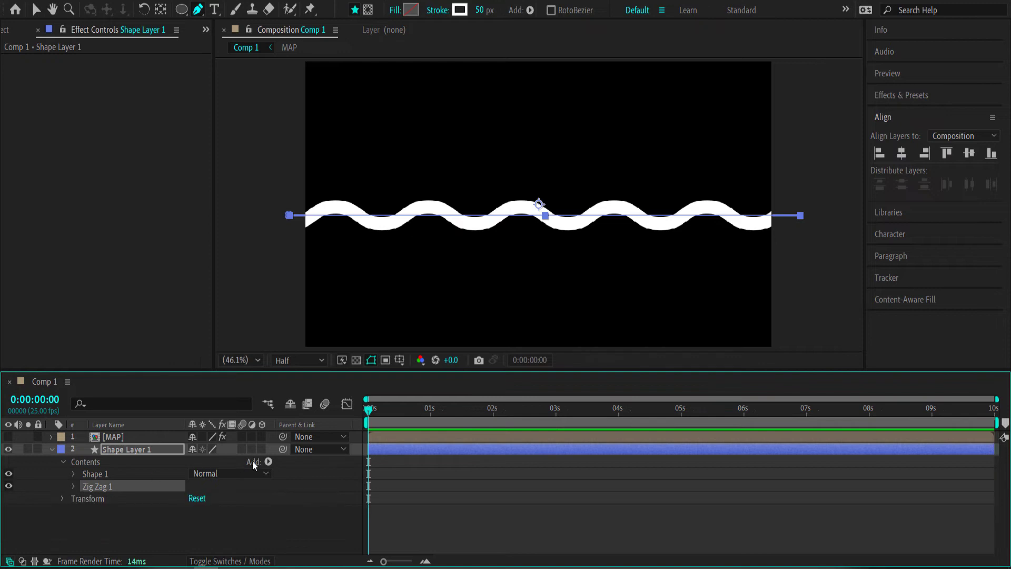
Step: Add a Repeater to the shape layer and set its transform position to 0, 250 so the copies stack vertically
left_click(268, 462)
left_click(271, 354)
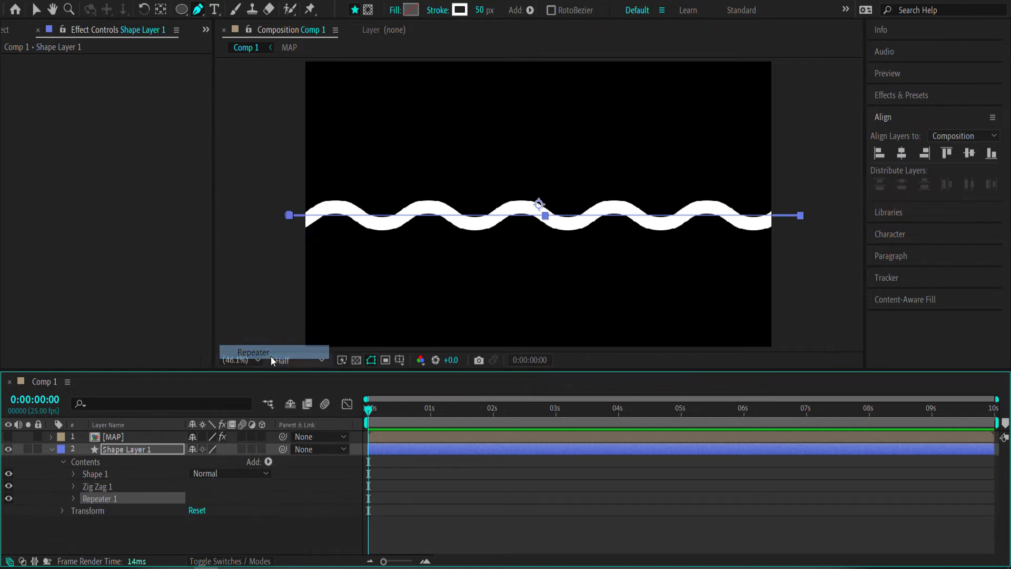
left_click(74, 498)
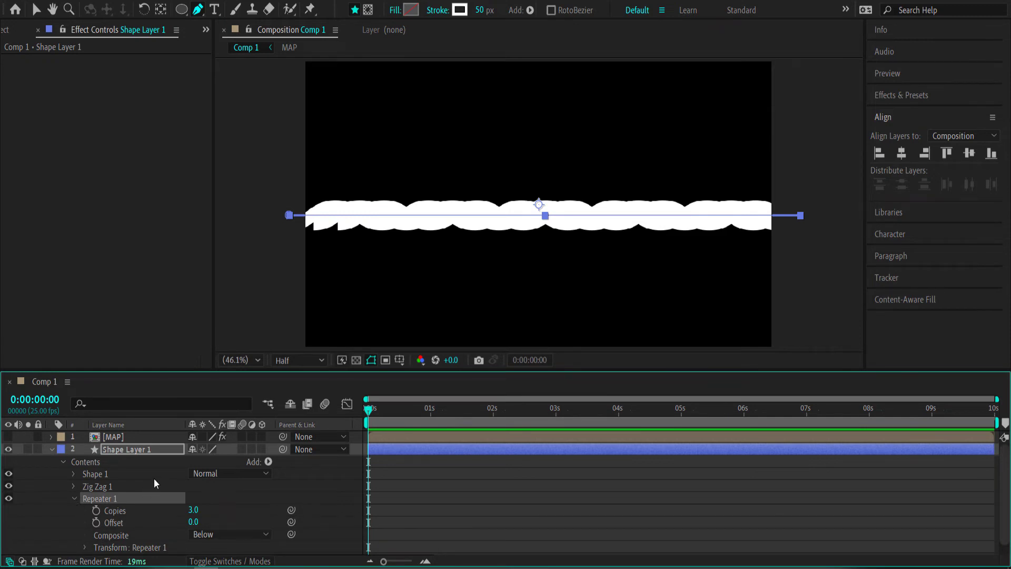
left_click(85, 548)
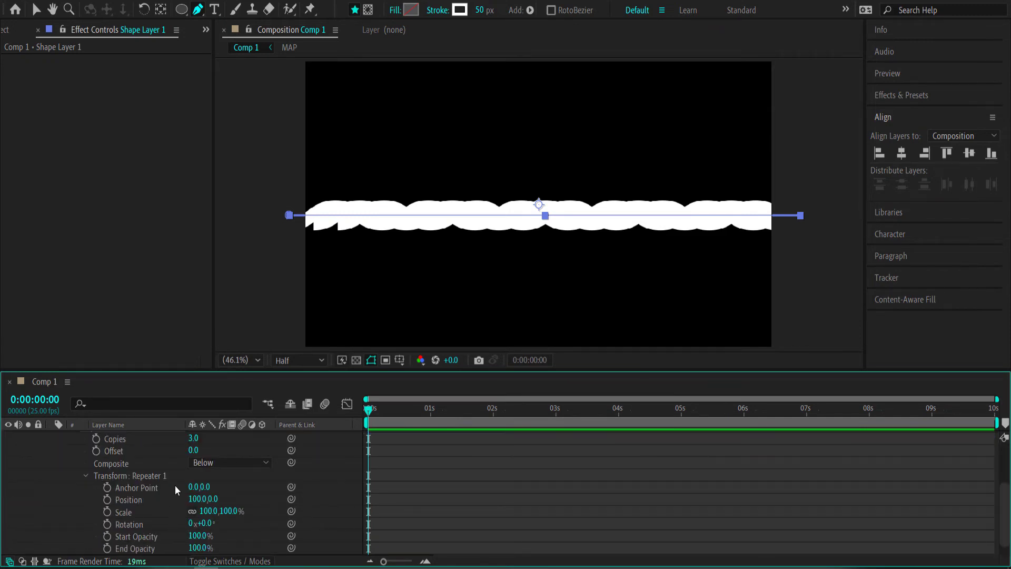
scroll(175, 485, "down", 1)
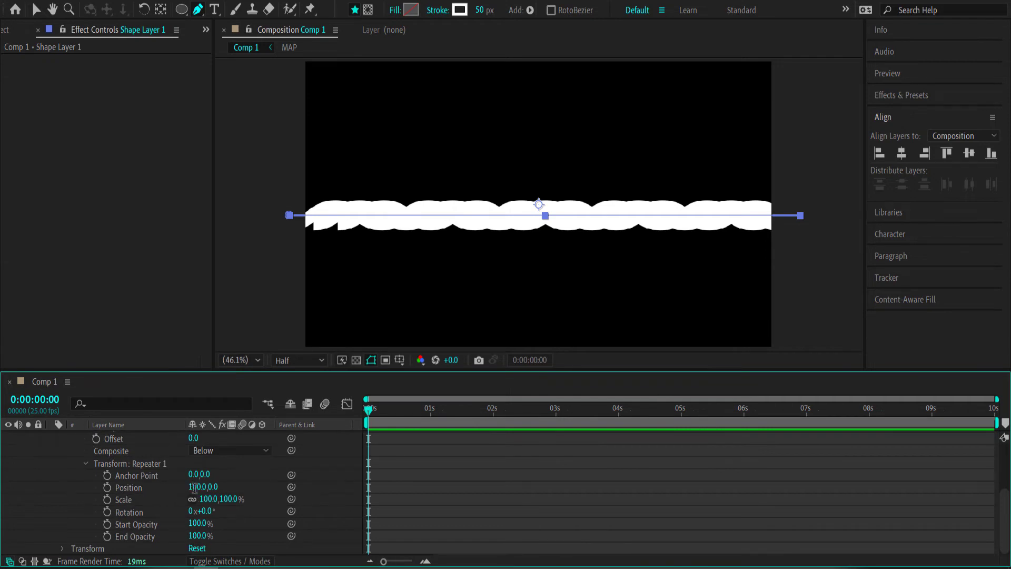
left_click(195, 488)
type("0")
key("Return")
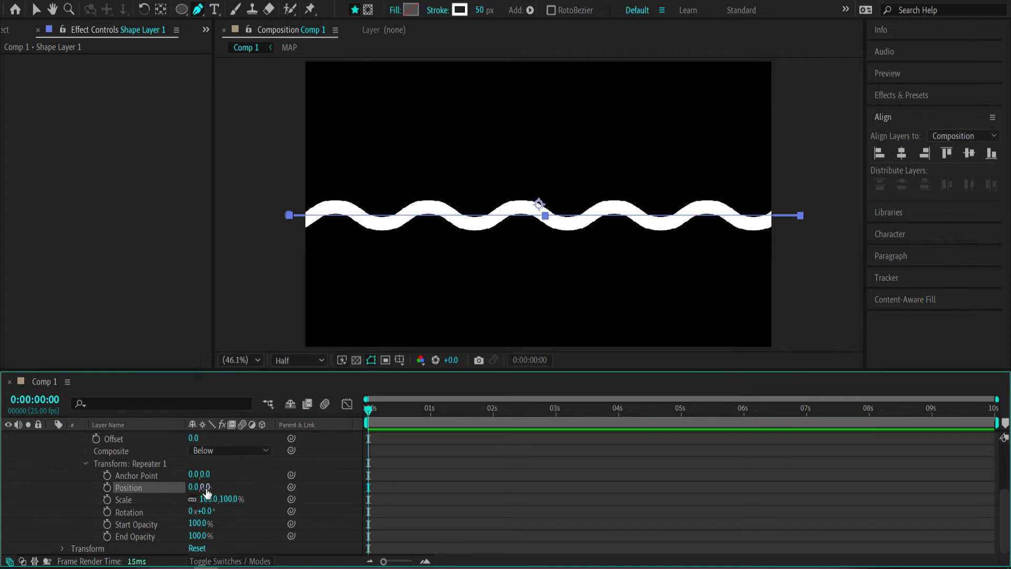
left_click_drag(206, 488, 383, 475)
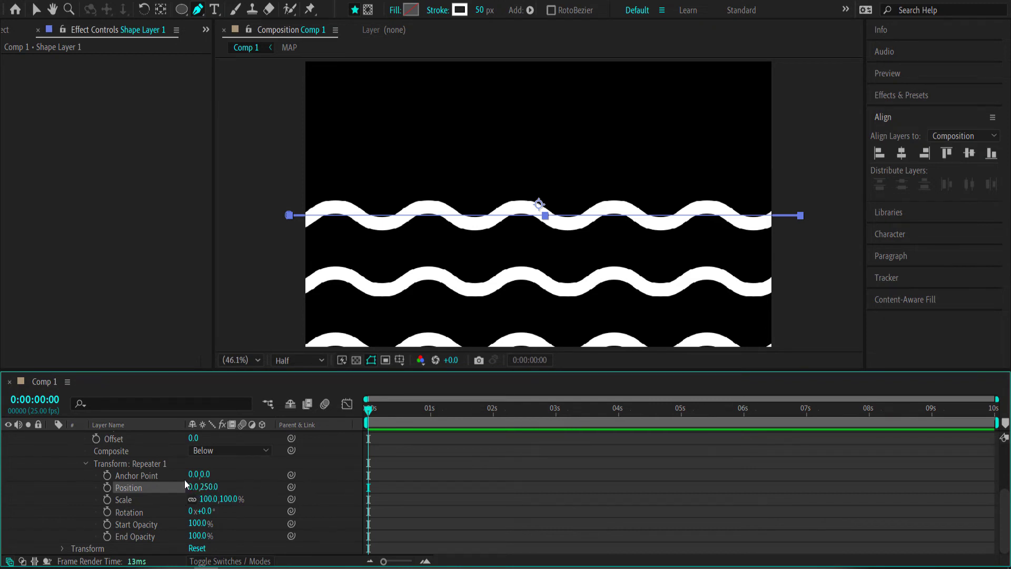
Step: Set the Repeater's number of copies to 200
scroll(223, 486, "up", 2)
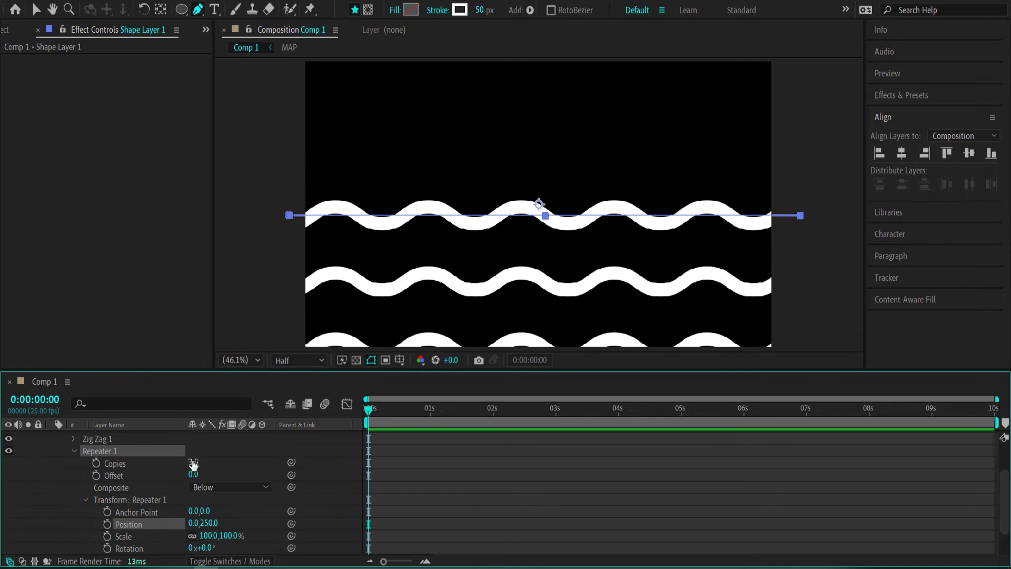
left_click_drag(195, 466, 318, 456)
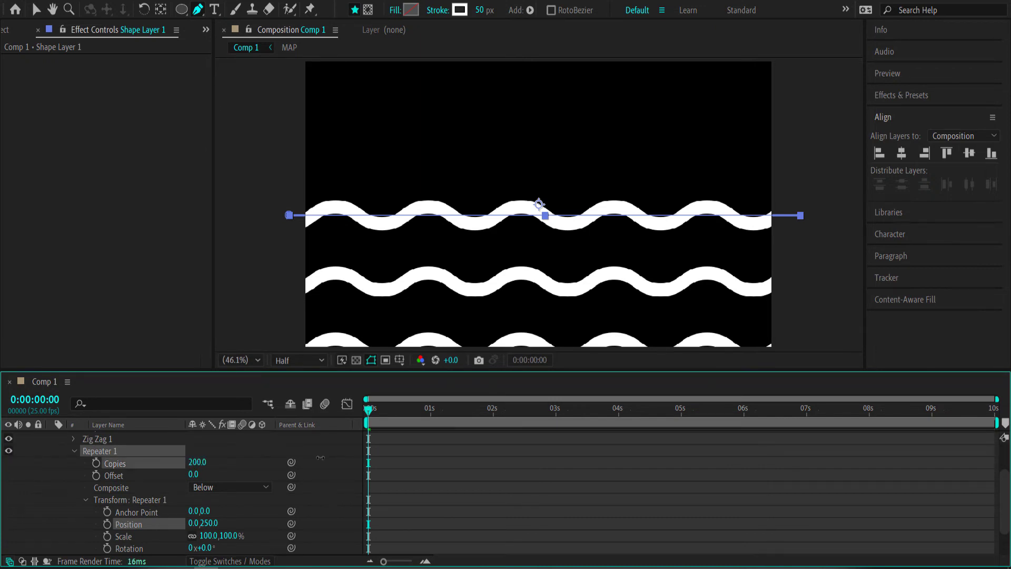
left_click_drag(320, 457, 323, 458)
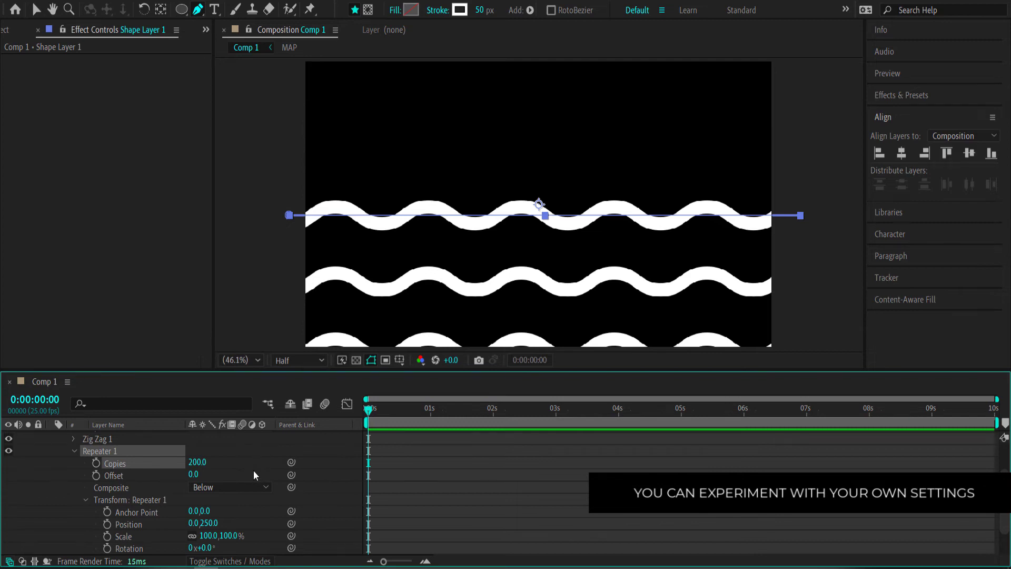
Step: Try rotating Shape Layer 1 by 45° and -45°, and settle on a rotation of -30°
scroll(188, 468, "up", 3)
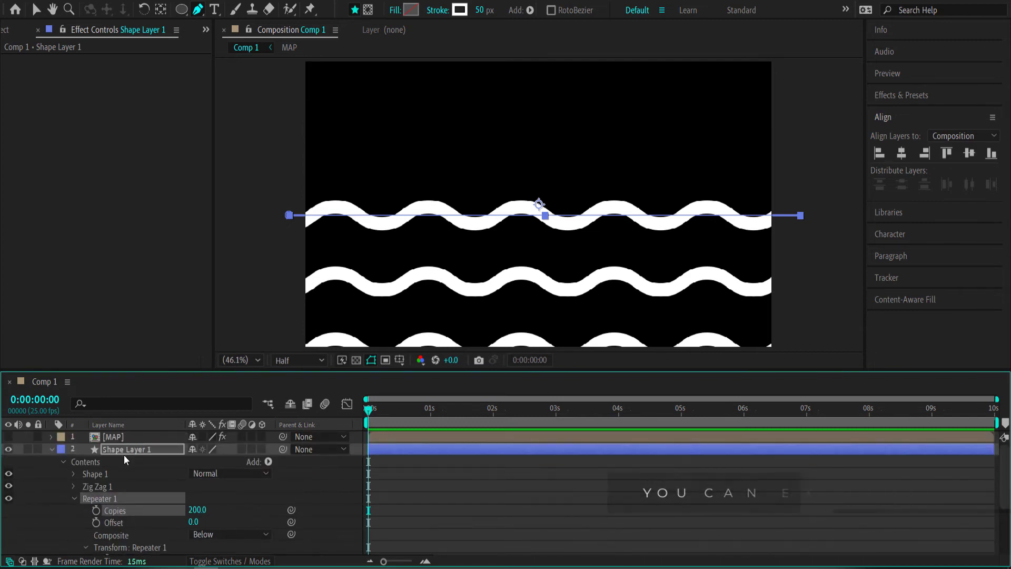
key("r")
left_click(206, 462)
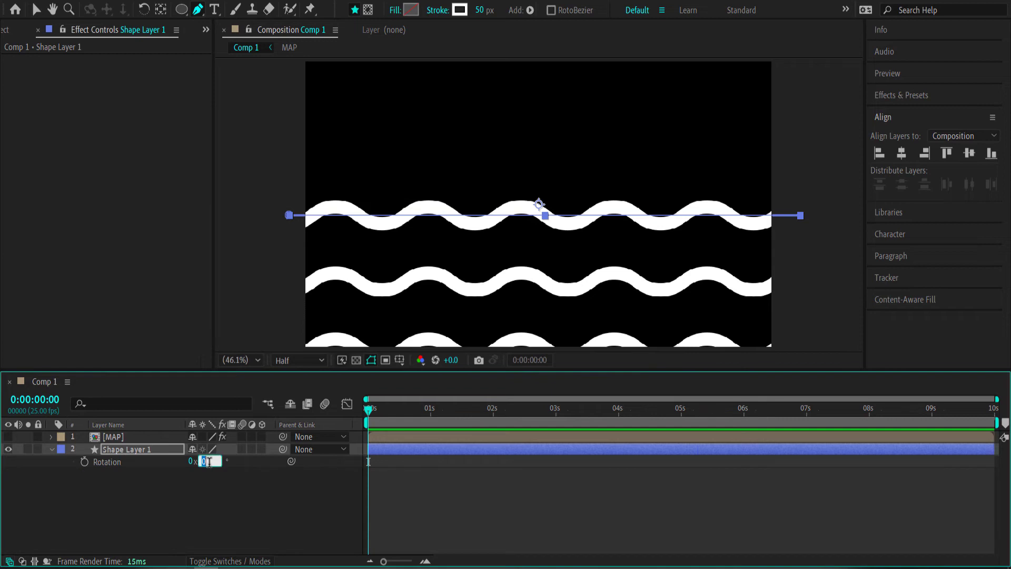
type("45")
key("Return")
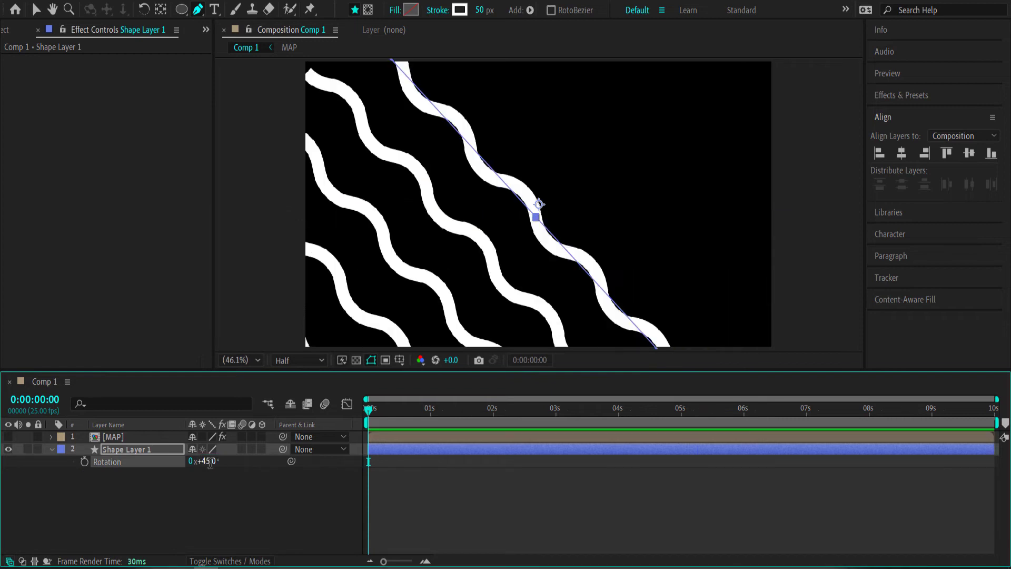
left_click(209, 461)
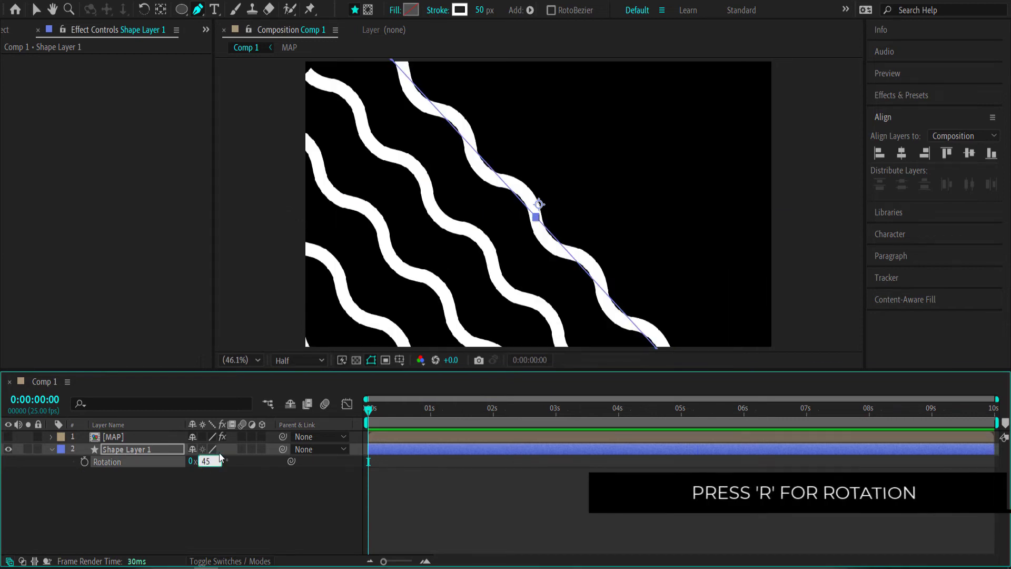
type("-45")
key("Return")
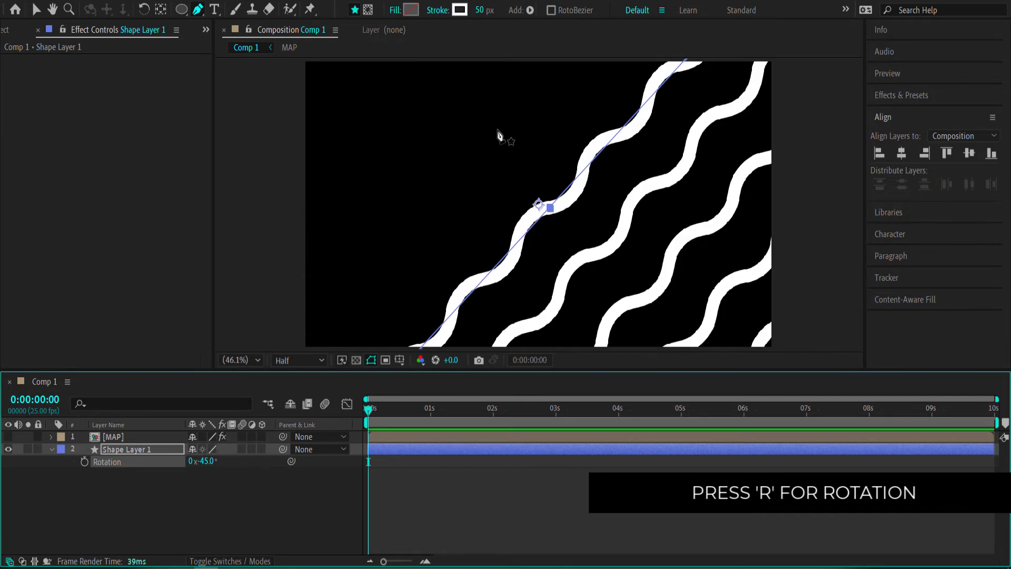
left_click_drag(203, 461, 211, 462)
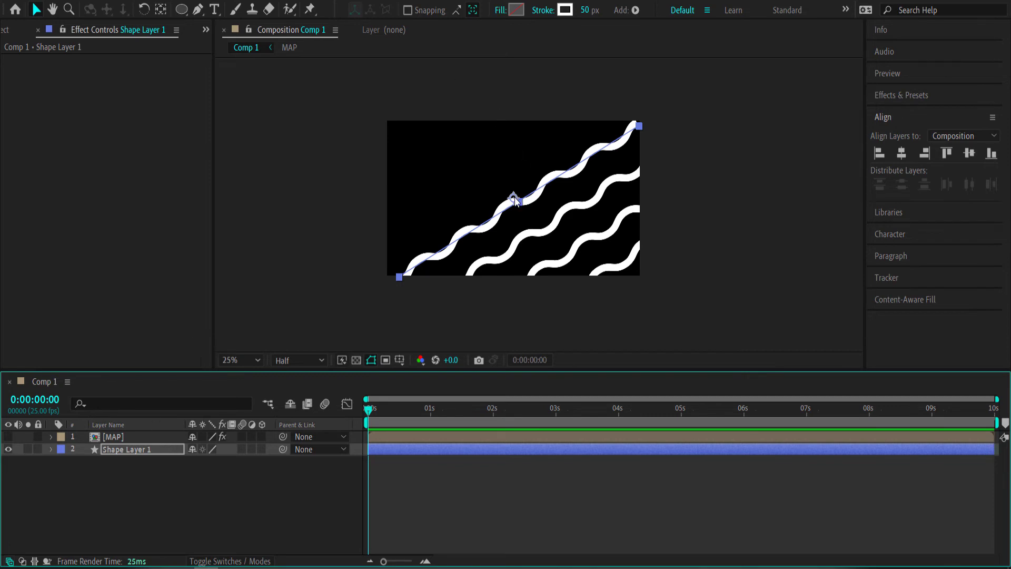
Step: Move the wavy lines up and left to position 452, -196 and scale the layer to about 107.4% so they fill the frame
left_click_drag(516, 199, 446, 93)
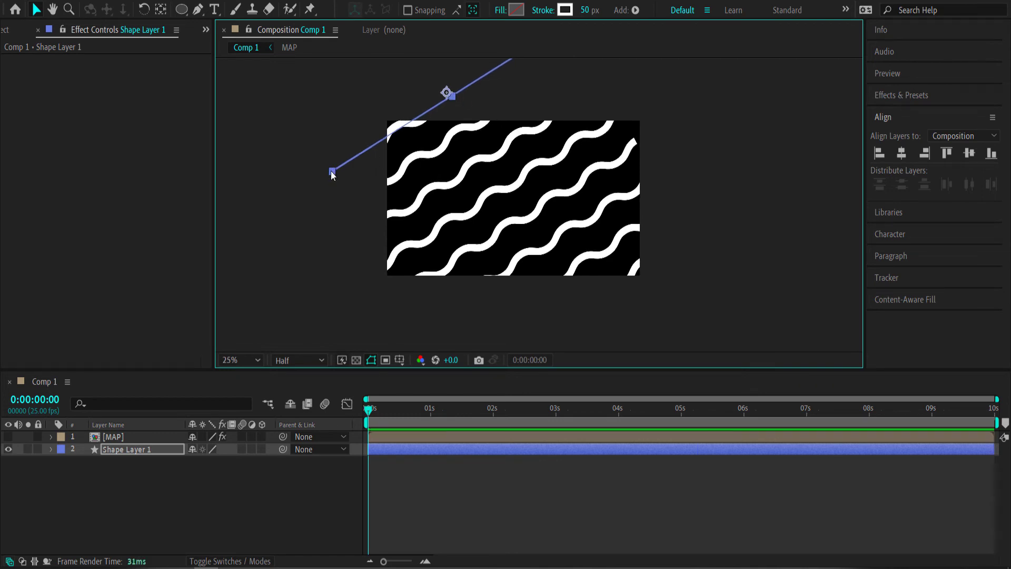
mouse_move(332, 172)
left_mouse_down()
mouse_move(291, 181)
mouse_move(333, 172)
mouse_move(323, 176)
left_mouse_up()
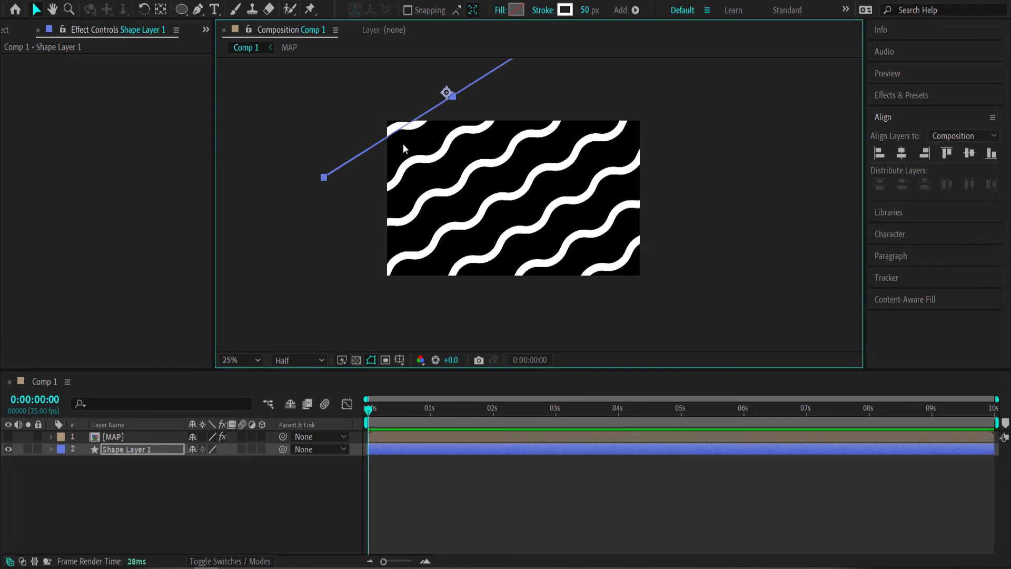
left_click(257, 360)
left_click(266, 117)
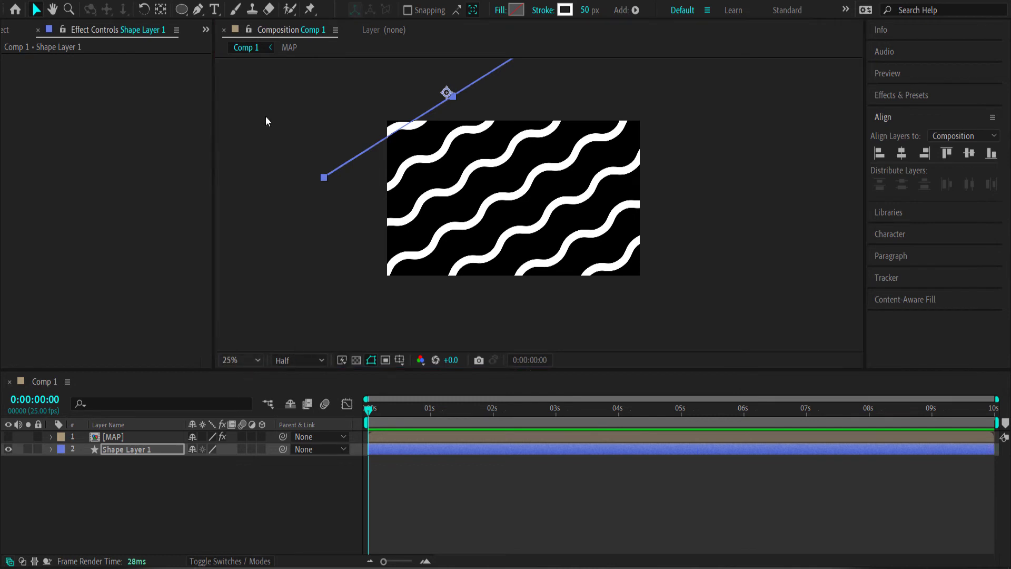
Step: Animate Shape Layer 1's position from 452, -196 at 0:00:00:00 to about -324, -1716 at 0:00:09:24
key("p")
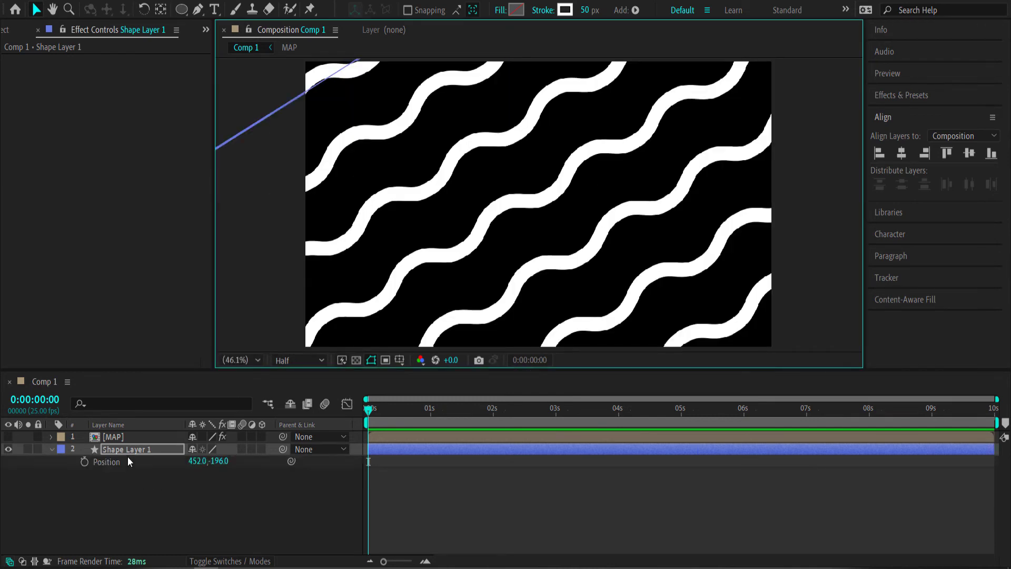
left_click(85, 462)
left_click_drag(371, 410, 996, 413)
scroll(427, 163, "down", 4)
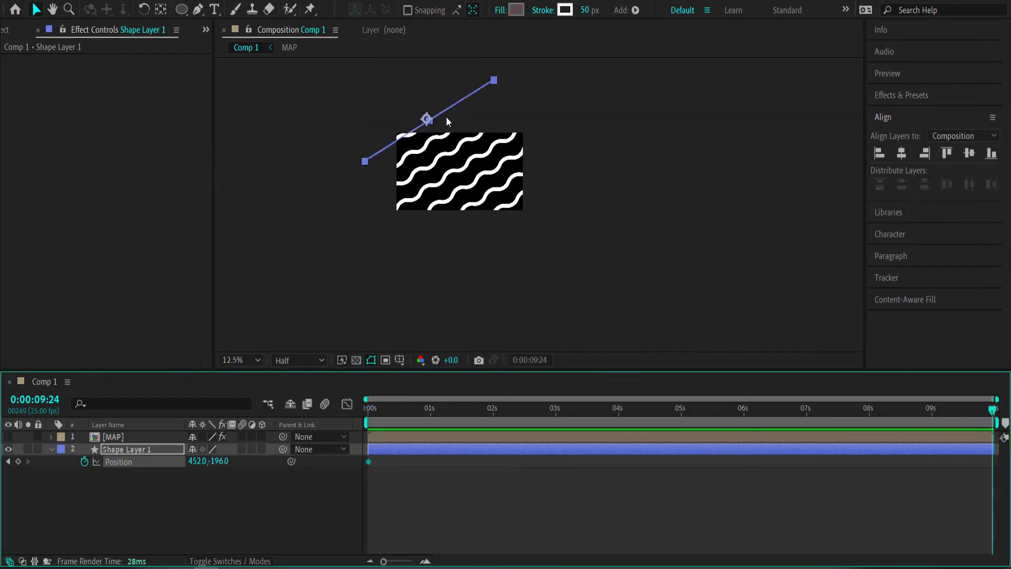
left_click(426, 119)
left_click_drag(427, 119, 375, 46)
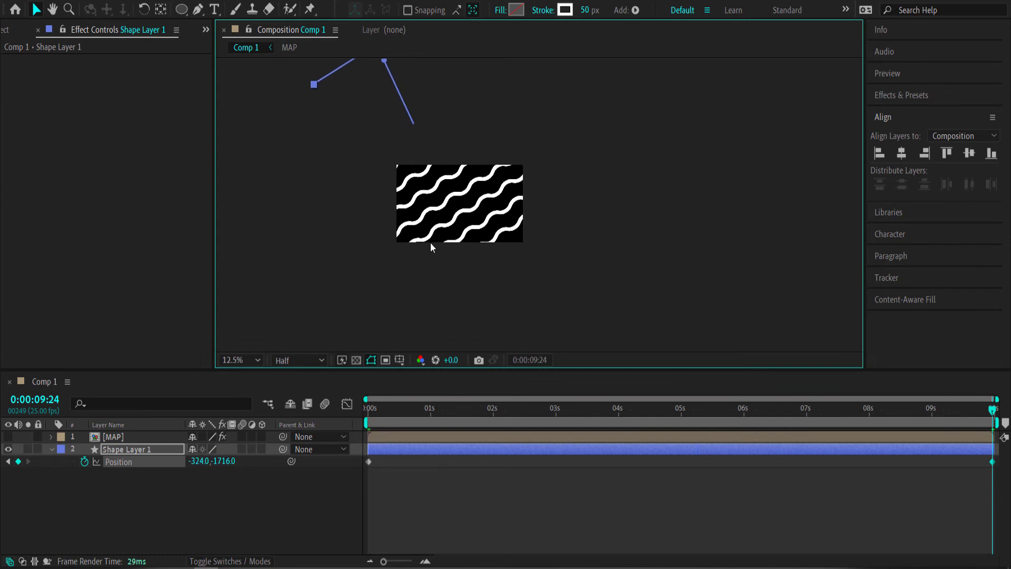
Step: Play back the wavy line movement from near the start of the composition with the whole frame fitted in view
left_click_drag(981, 410, 372, 426)
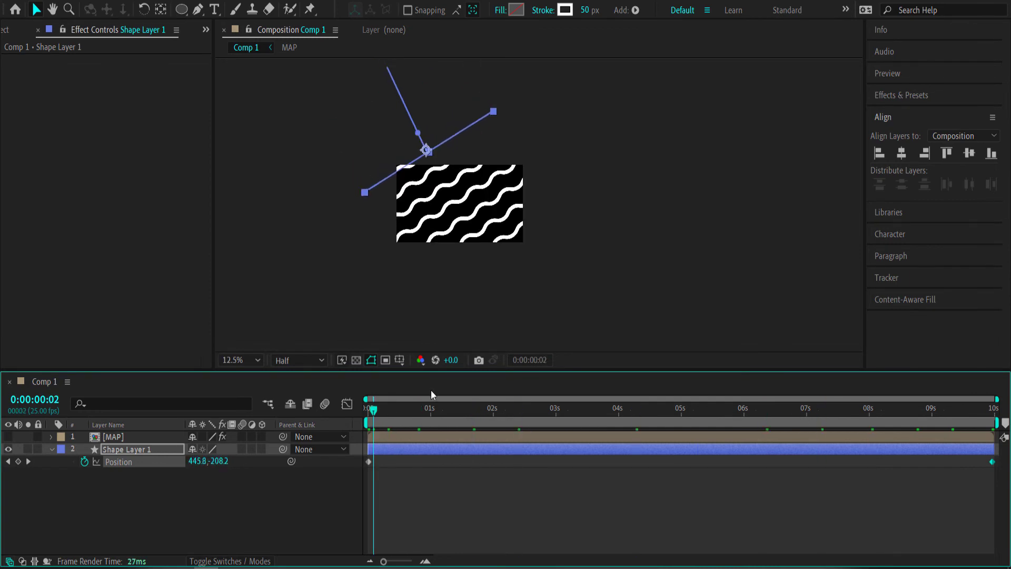
key("space")
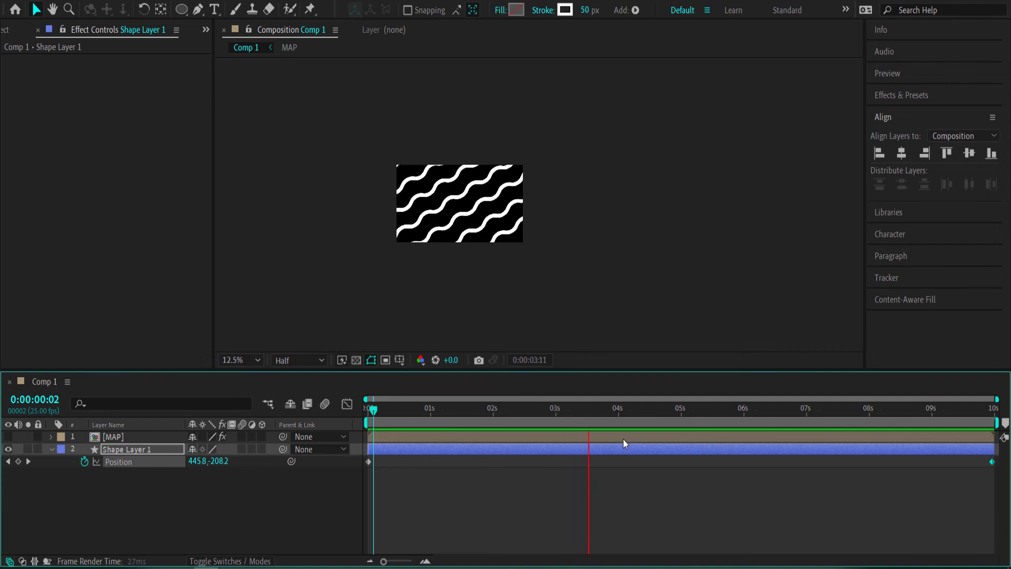
left_click(259, 361)
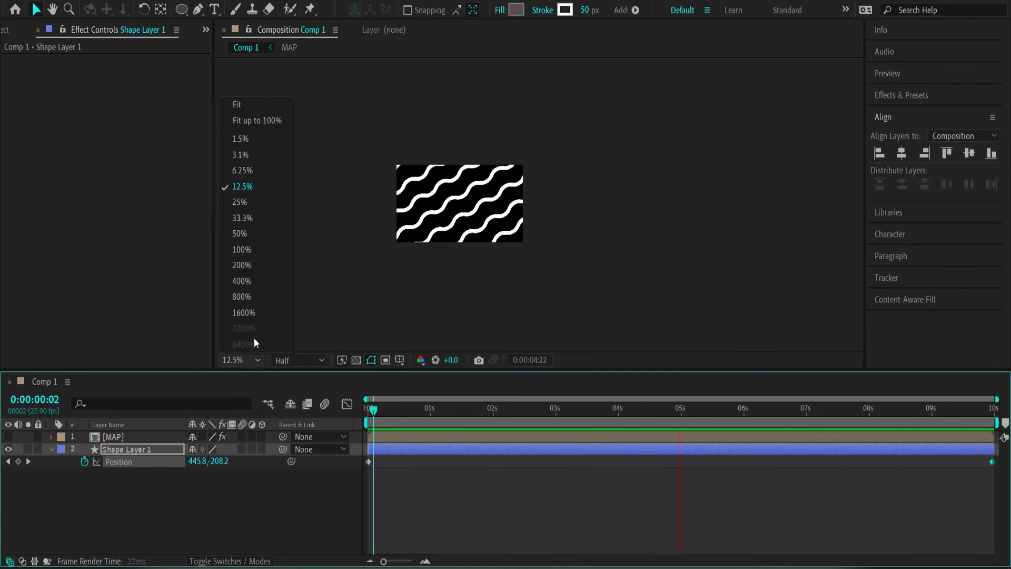
left_click(264, 119)
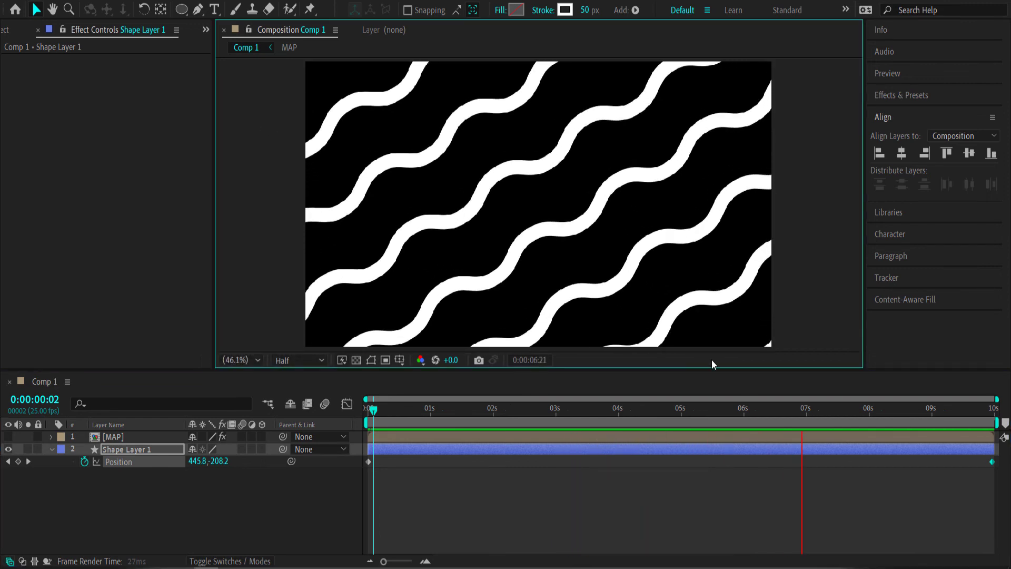
key("space")
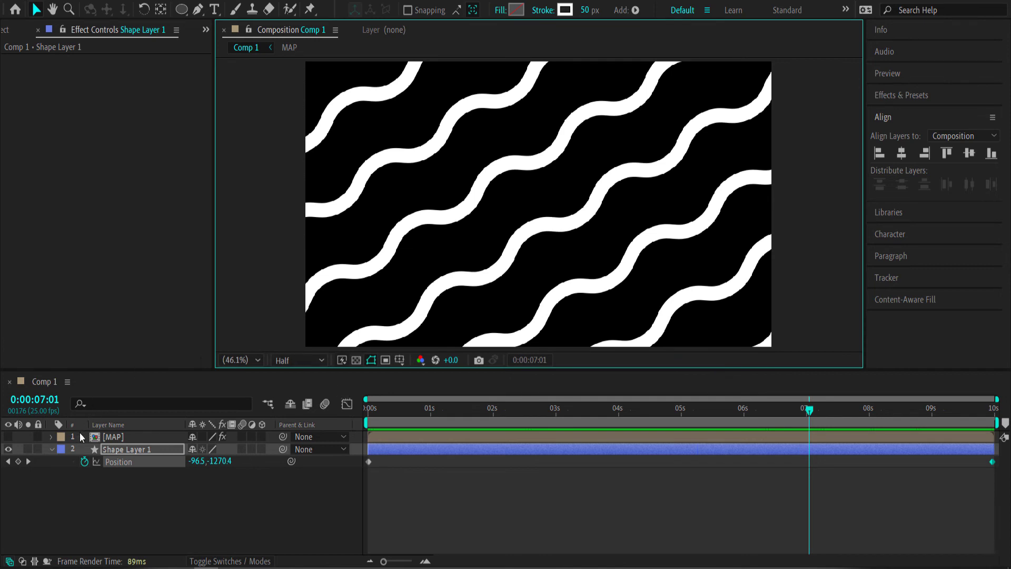
Step: Add the expression wiggle(2,20) to Shape Layer 1's stroke width and scrub through the composition to check the pulsing lines
left_click(52, 450)
left_click(52, 450)
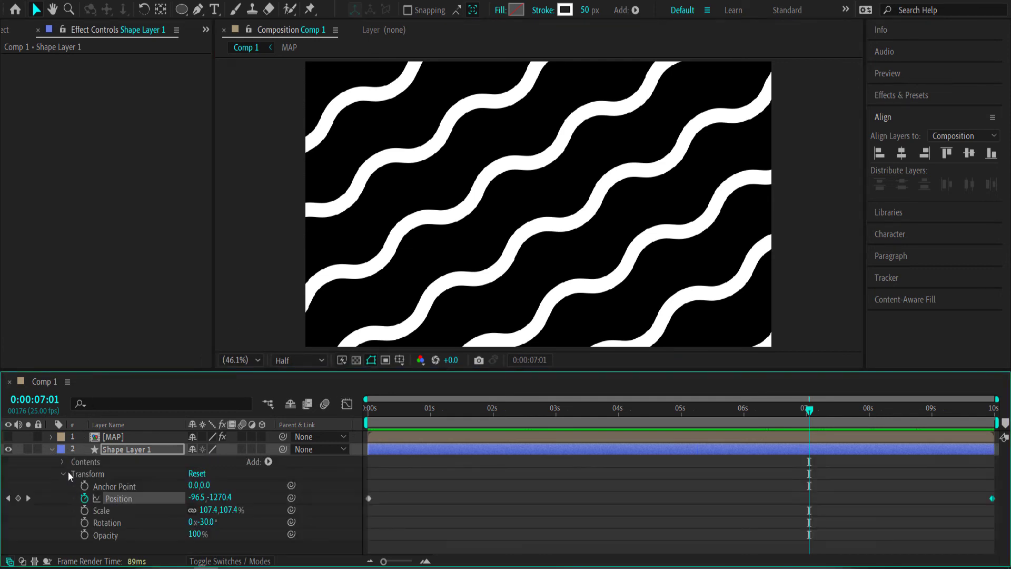
left_click(63, 474)
left_click(62, 462)
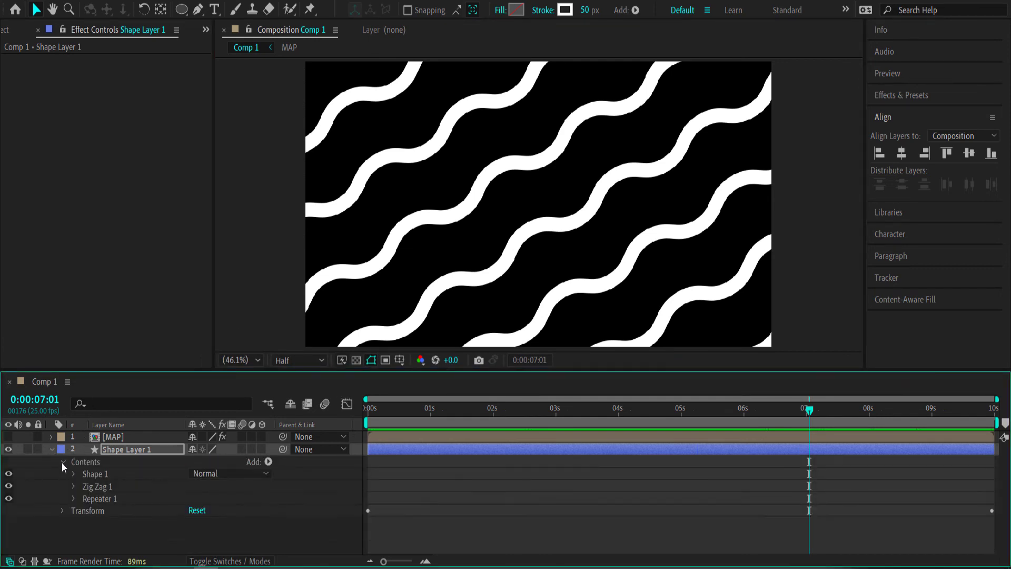
left_click(72, 473)
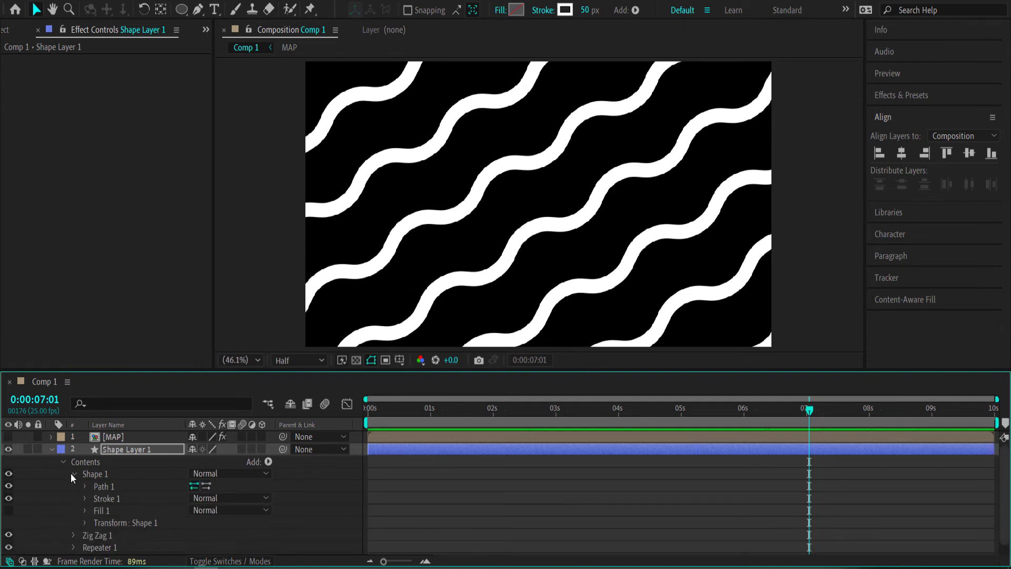
left_click(85, 499)
scroll(92, 494, "down", 2)
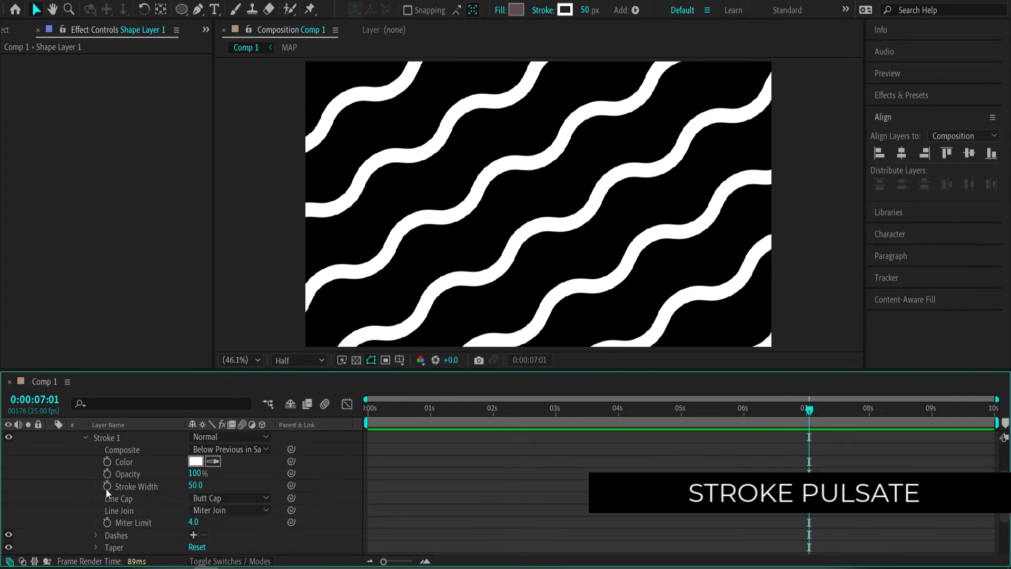
left_click(106, 488, "alt")
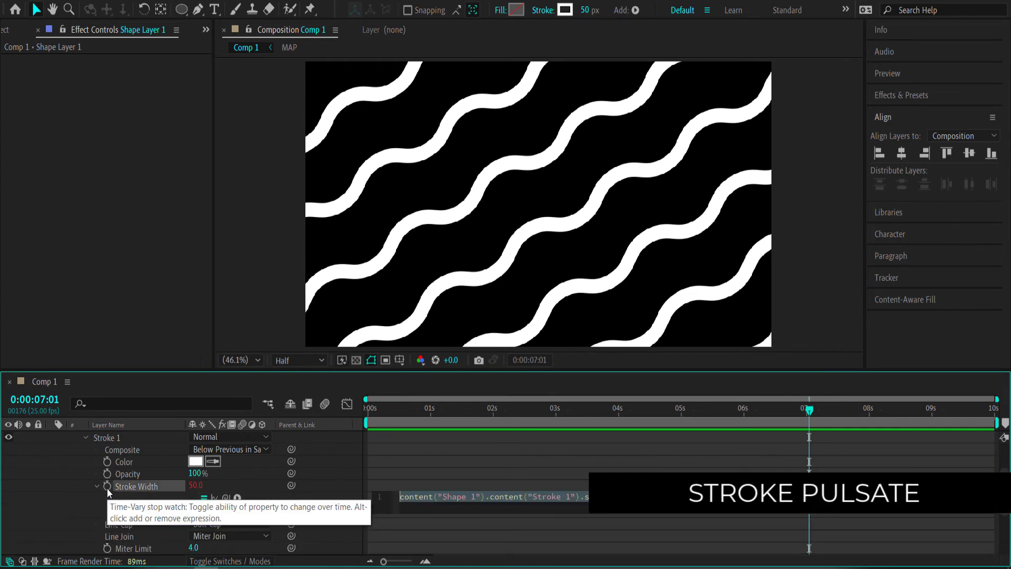
type("wiggle()")
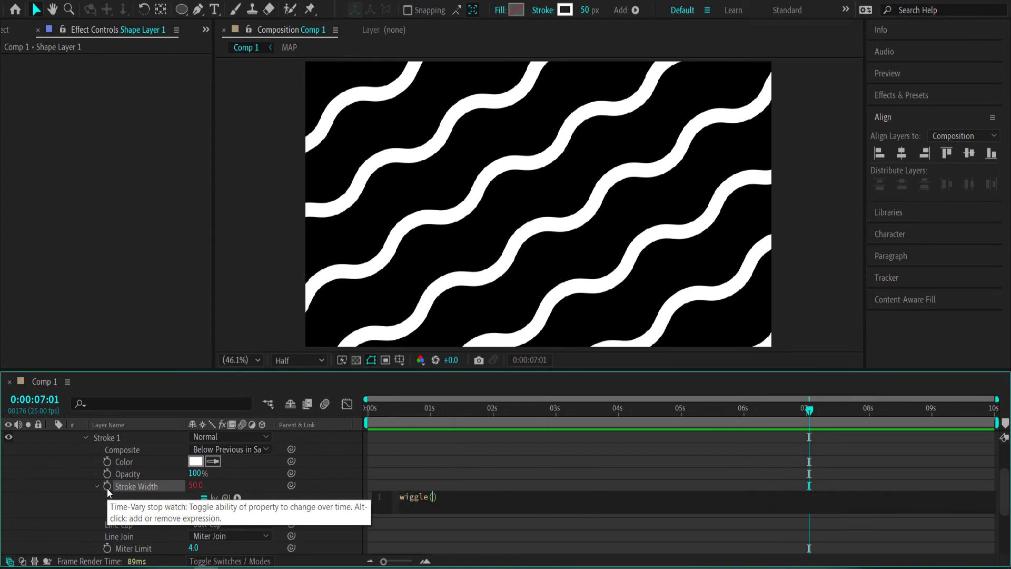
type("2,20")
left_click(403, 425)
mouse_move(402, 410)
left_mouse_down()
mouse_move(379, 410)
mouse_move(758, 410)
mouse_move(660, 413)
left_mouse_up()
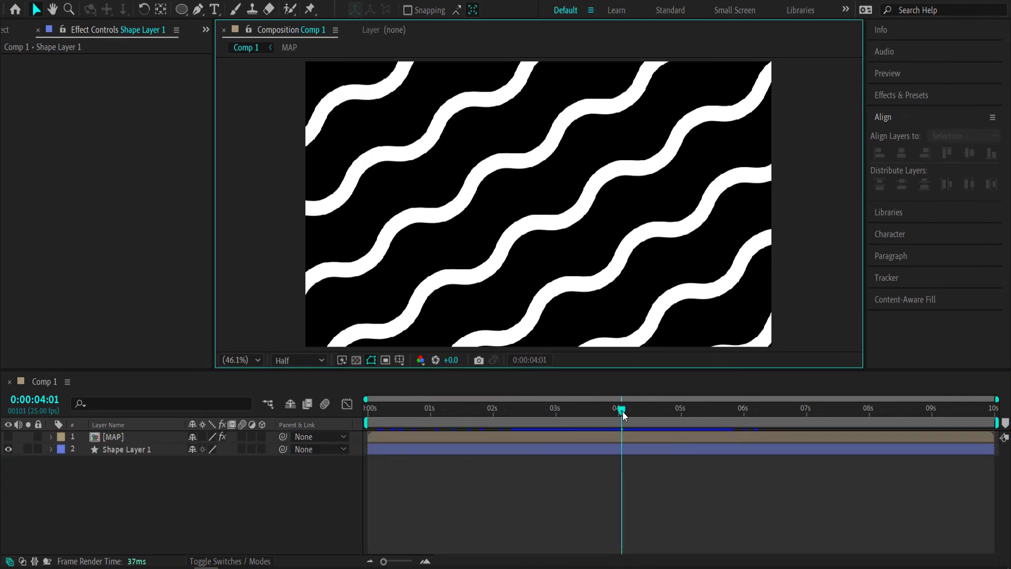
left_click_drag(624, 415, 562, 416)
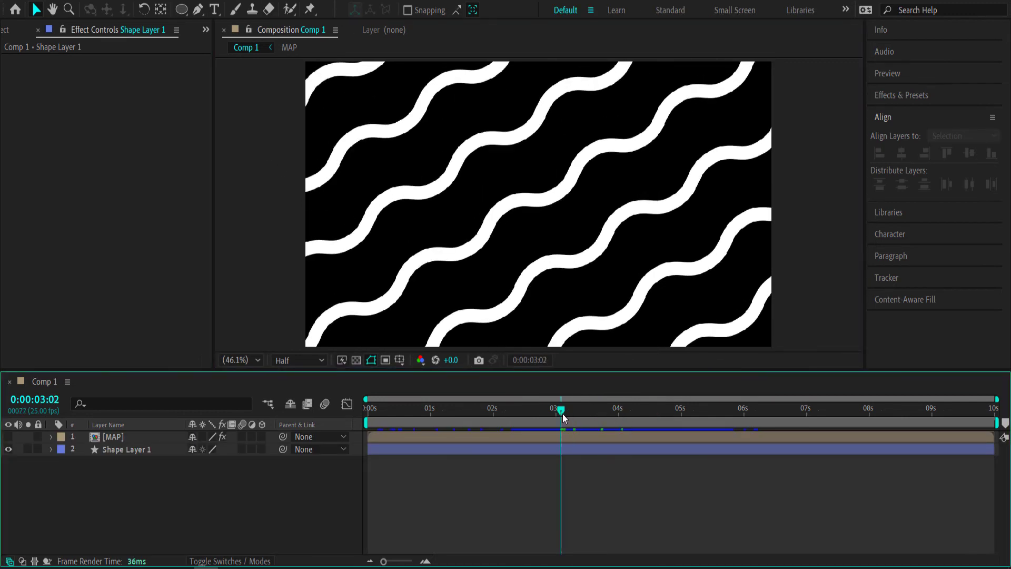
Step: Apply the Fill effect to Shape Layer 1
left_click(136, 451)
key("ctrl+space")
type("fill")
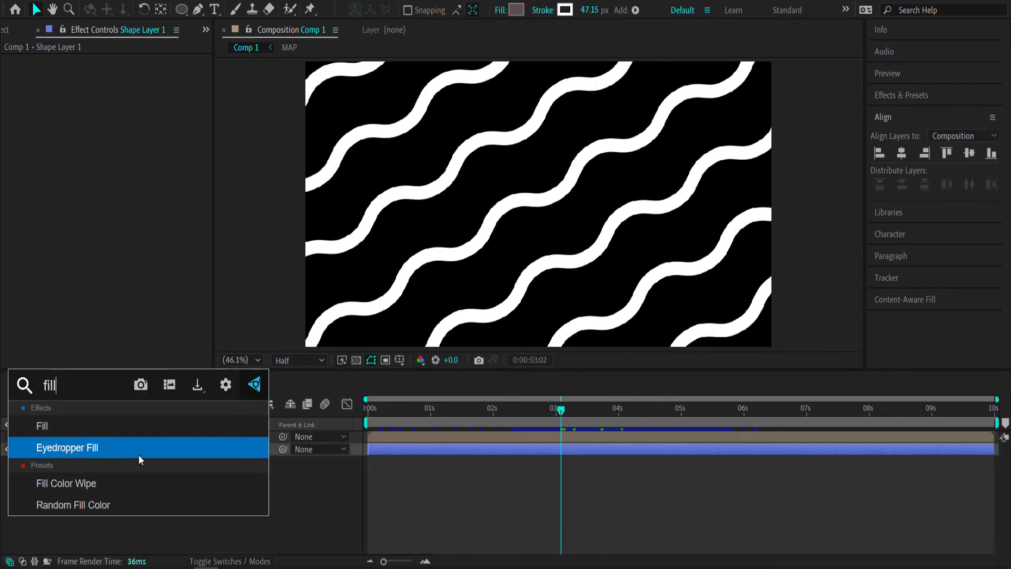
key("Up")
key("Return")
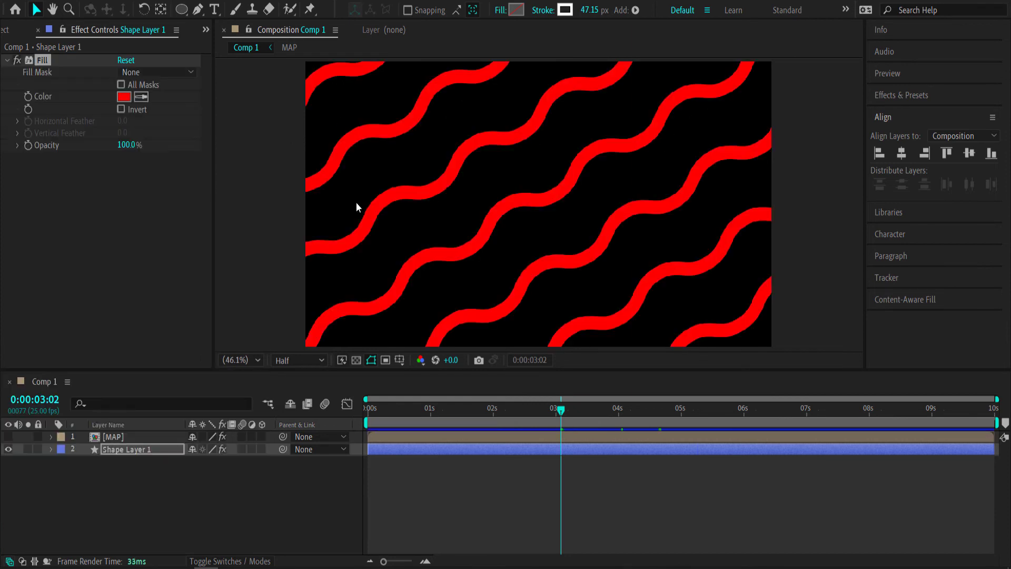
Step: Switch to Color Hunt to copy the palette's pink and set it as Shape Layer 1's Fill color, F56FAD
key("alt+Tab")
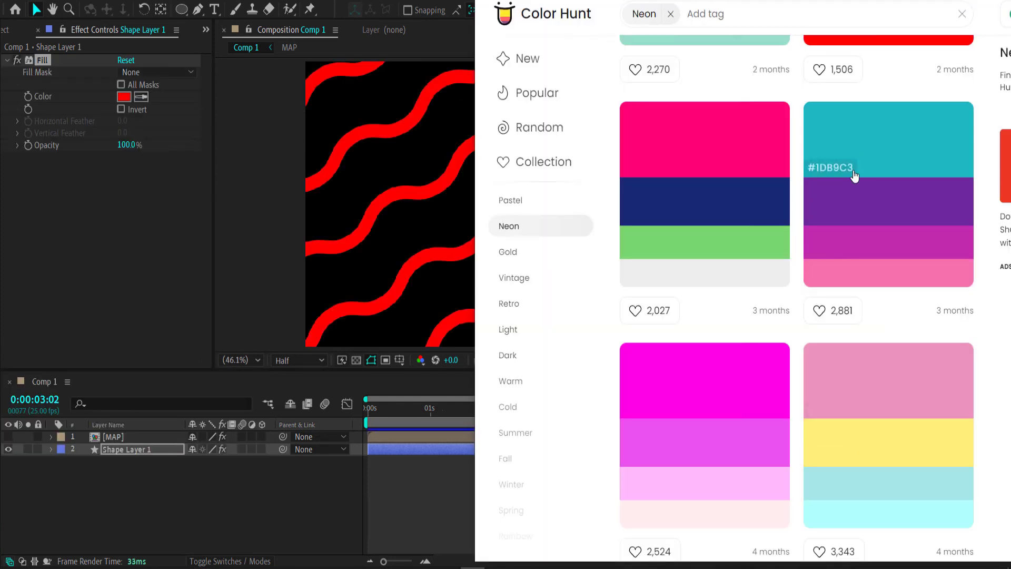
left_click(840, 282)
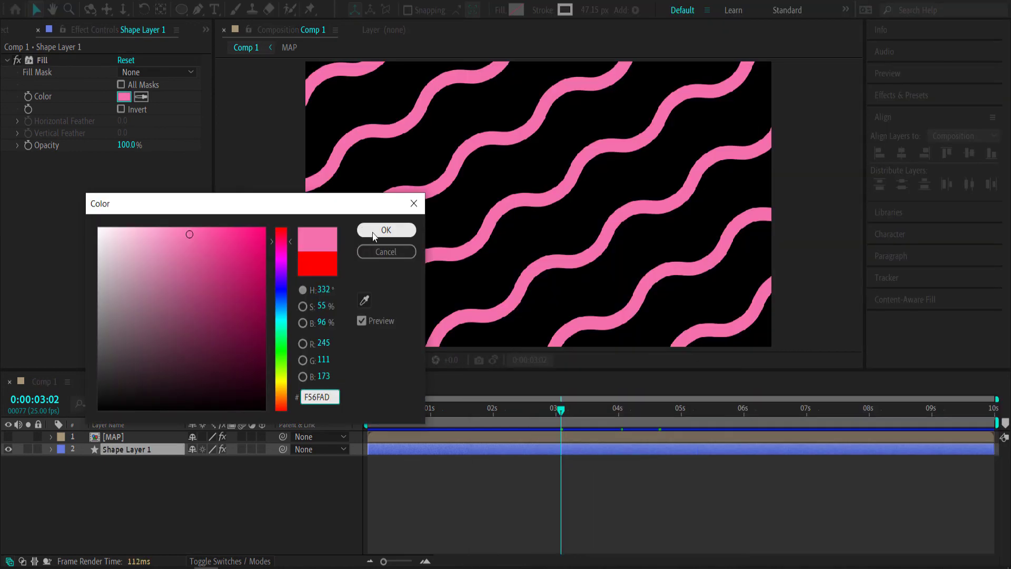
left_click(374, 230)
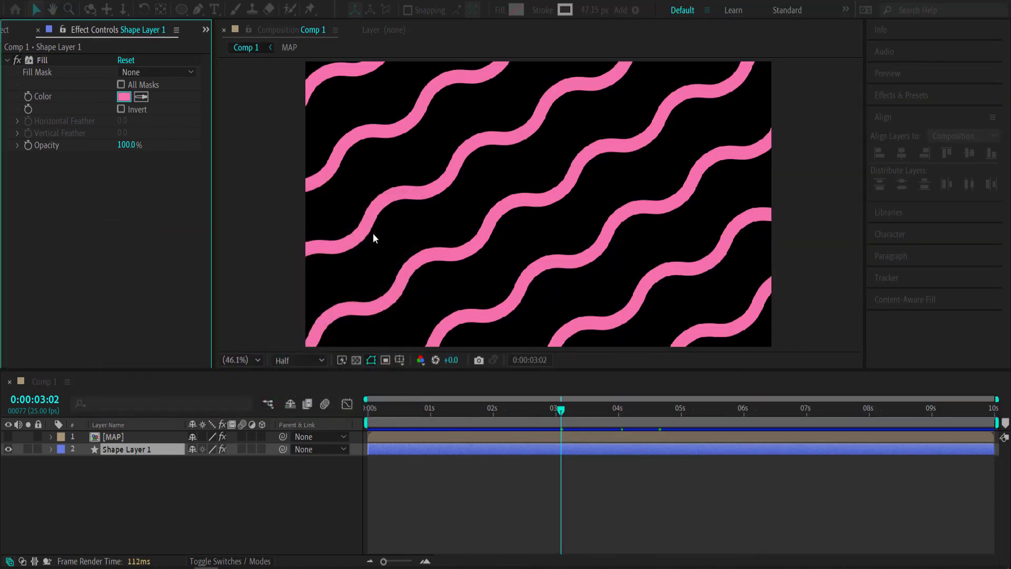
Step: Create a purple 1920 x 1080 px solid named BG and place it below Shape Layer 1
right_click(157, 485)
mouse_move(252, 335)
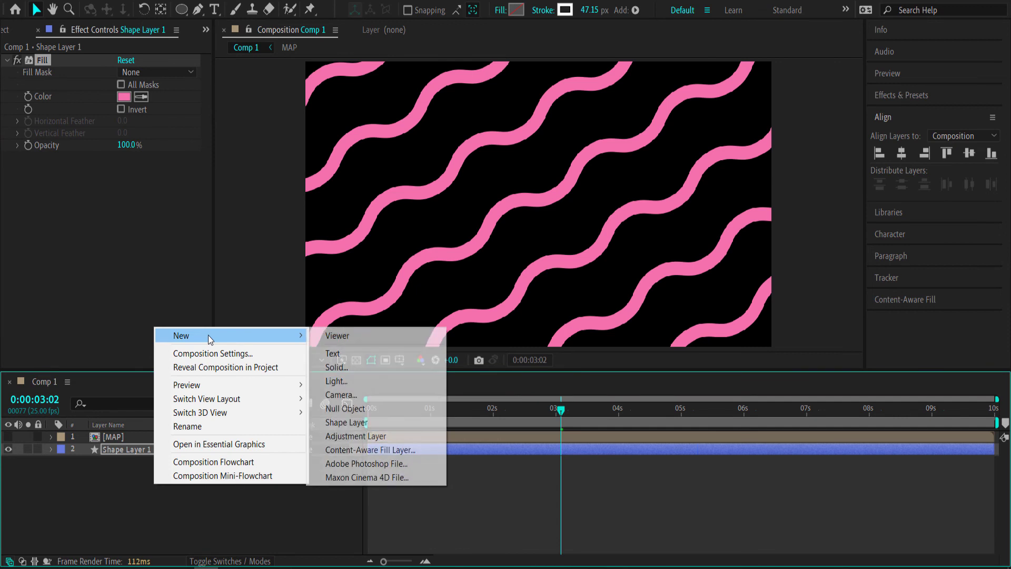
left_click(357, 371)
type("BG")
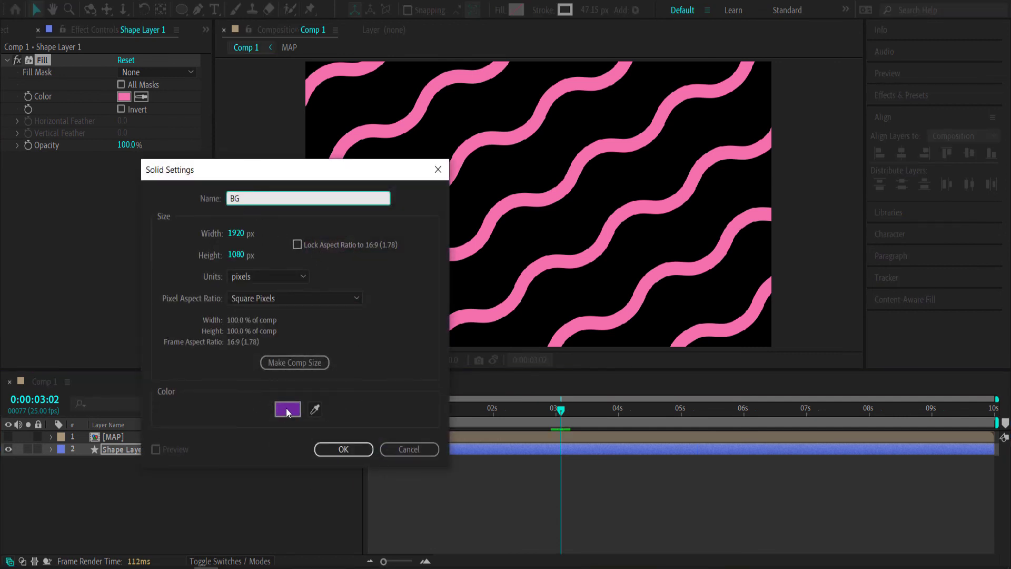
left_click(339, 449)
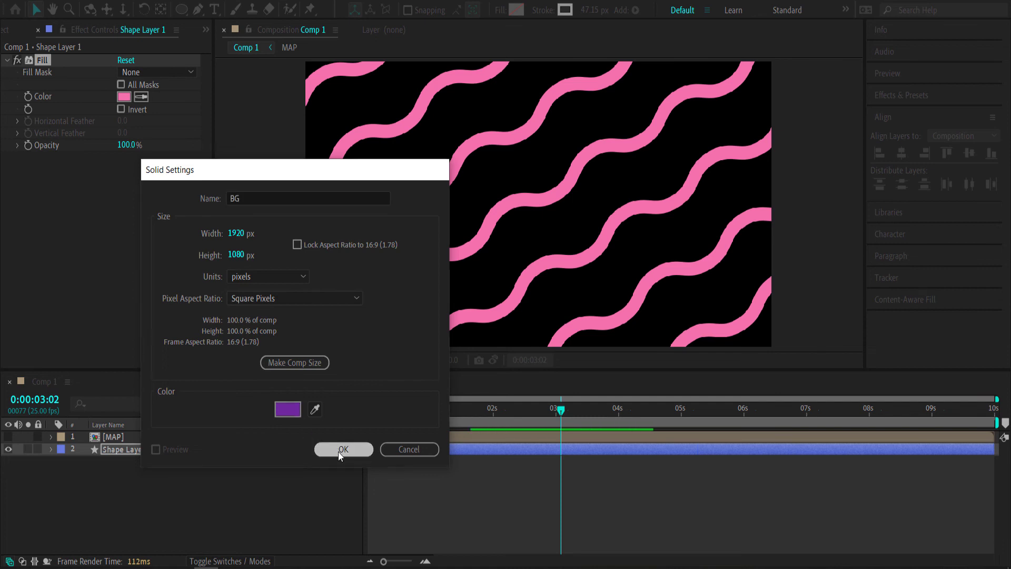
left_click_drag(121, 451, 124, 465)
Step: Apply a Drop Shadow effect to Shape Layer 1 with a distance of 29
left_click(140, 450)
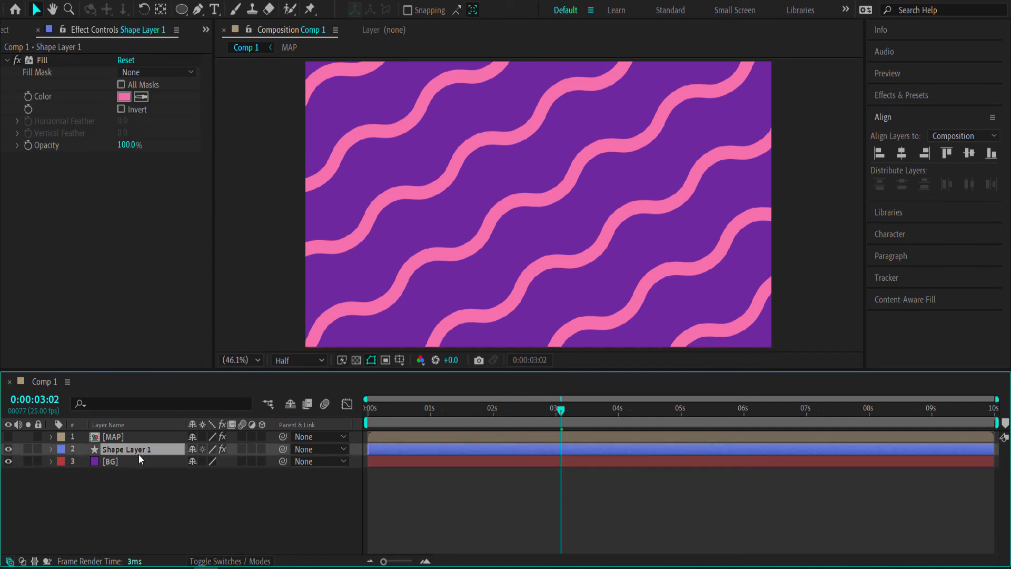
key("ctrl+space")
type("drop")
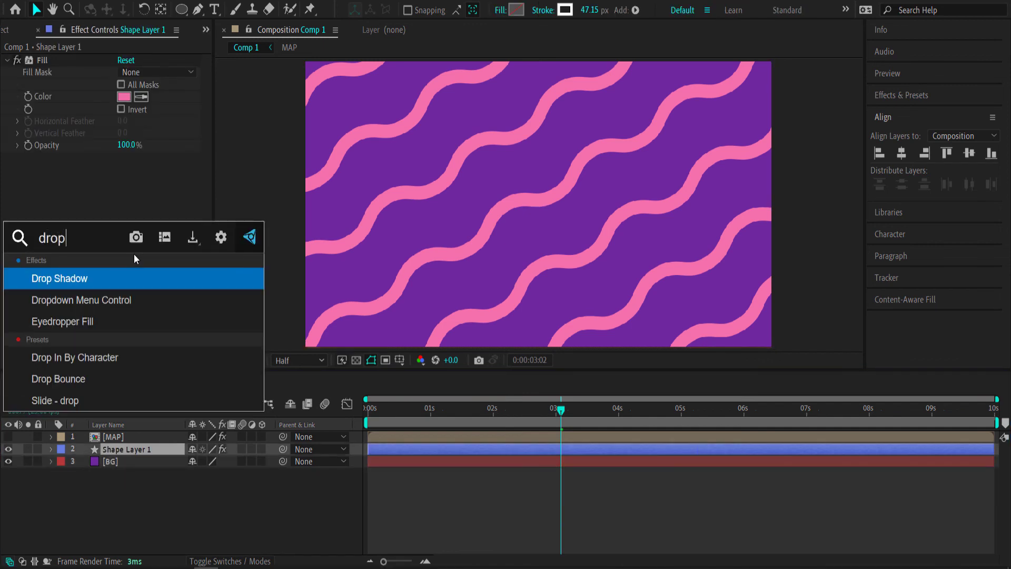
key("Return")
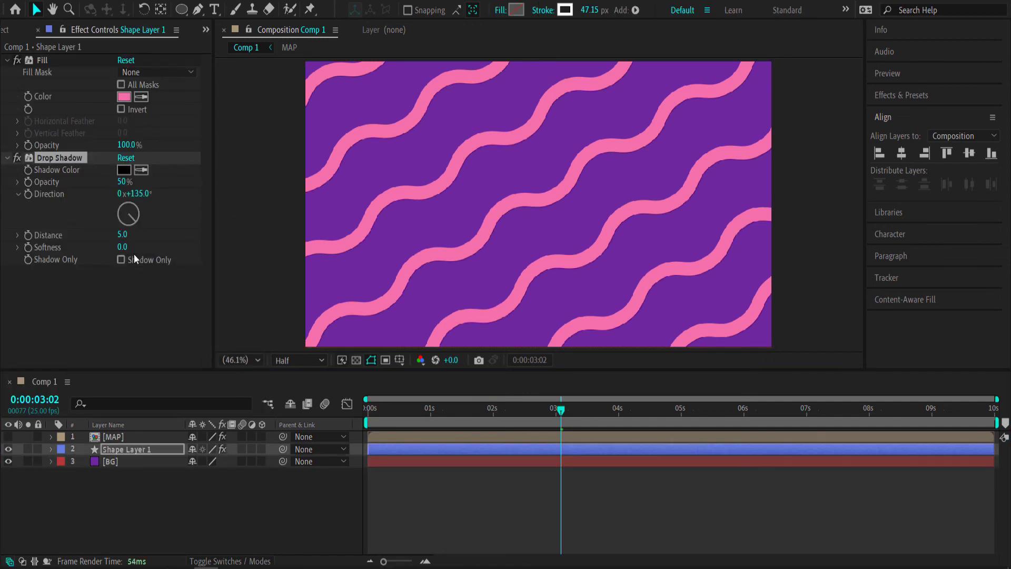
left_click_drag(122, 234, 140, 240)
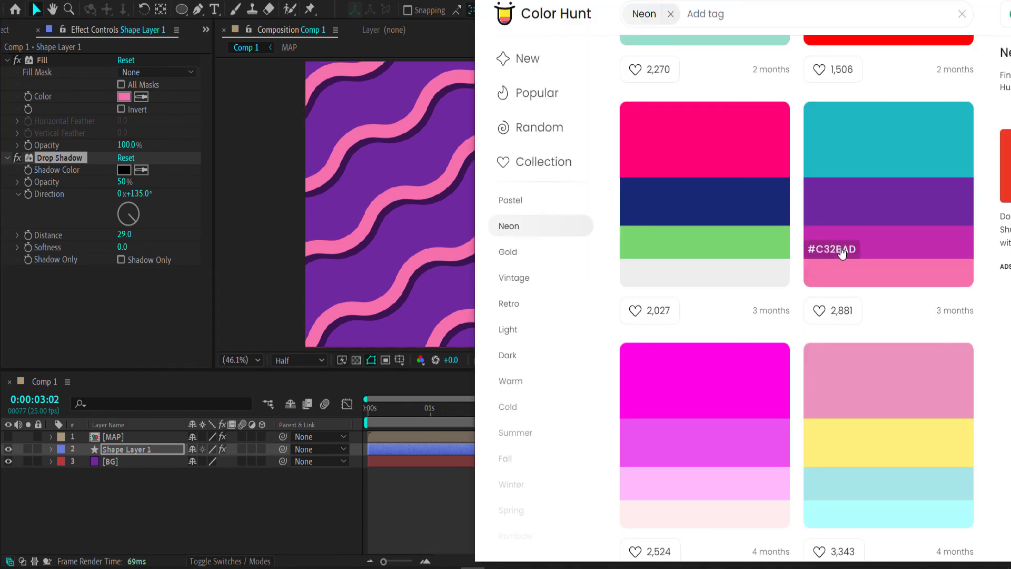
Step: Copy the magenta C32BAD from the Color Hunt palette and use it as the wavy lines' drop shadow color
left_click(841, 253)
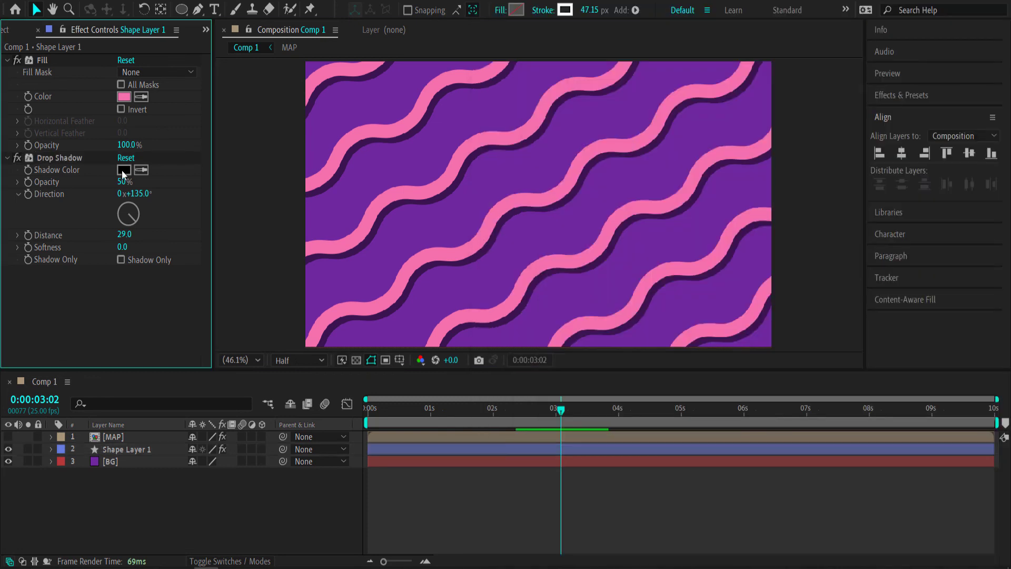
left_click(123, 169)
key("ctrl+v")
left_click(379, 230)
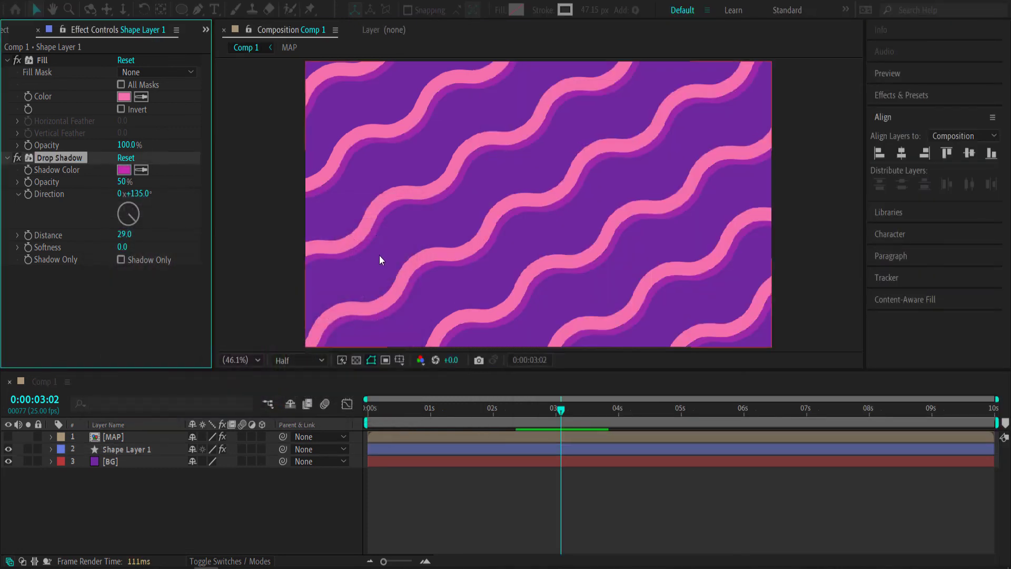
Step: Make the MAP layer visible and scrub through the composition to preview the globe over the wavy background
left_click_drag(561, 408, 396, 414)
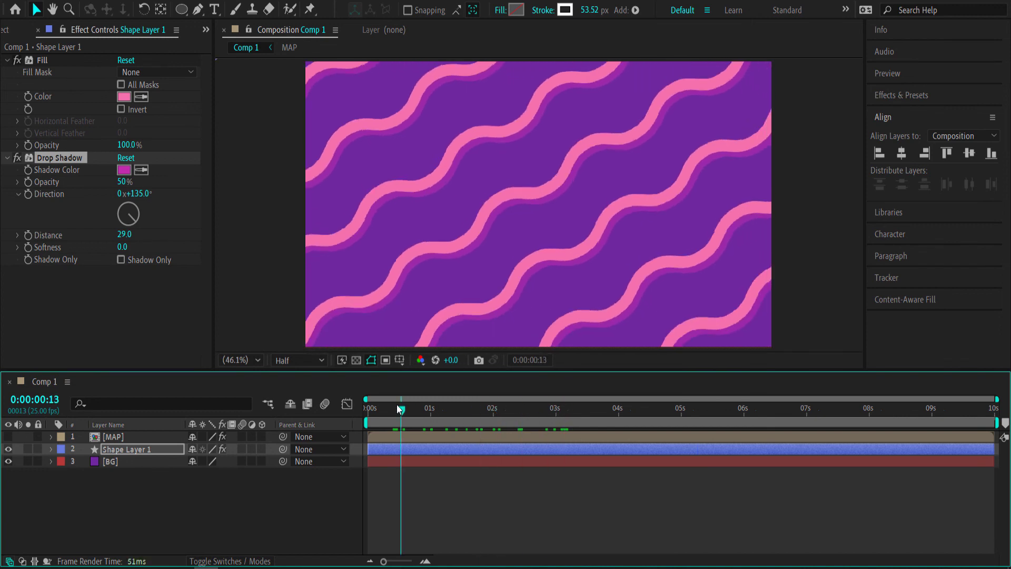
left_click(8, 437)
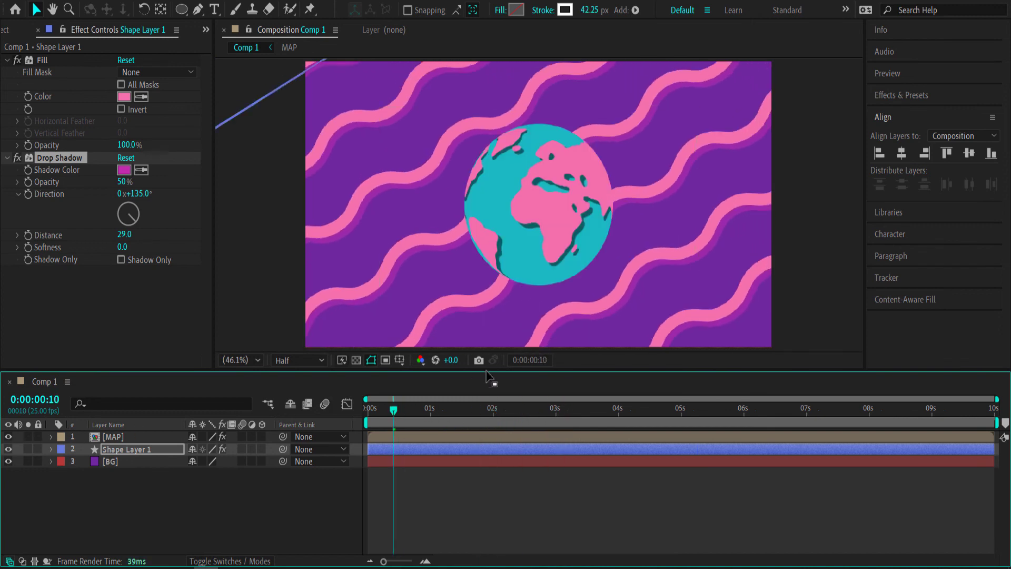
left_click_drag(395, 413, 679, 411)
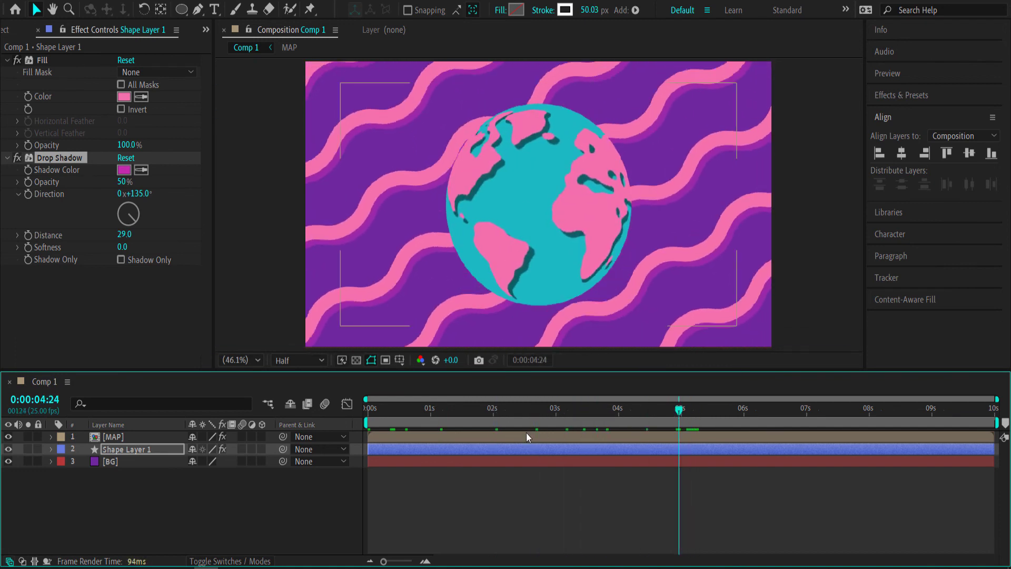
Step: Apply a Drop Shadow effect to the MAP layer and set its distance to 61
left_click(131, 485)
left_click(118, 438)
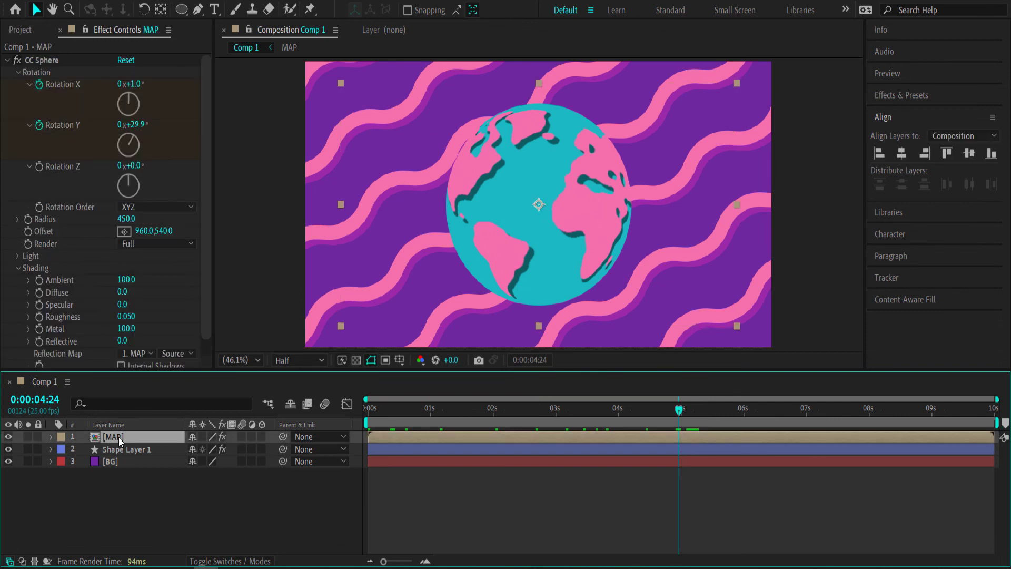
key("ctrl+space")
type("drop")
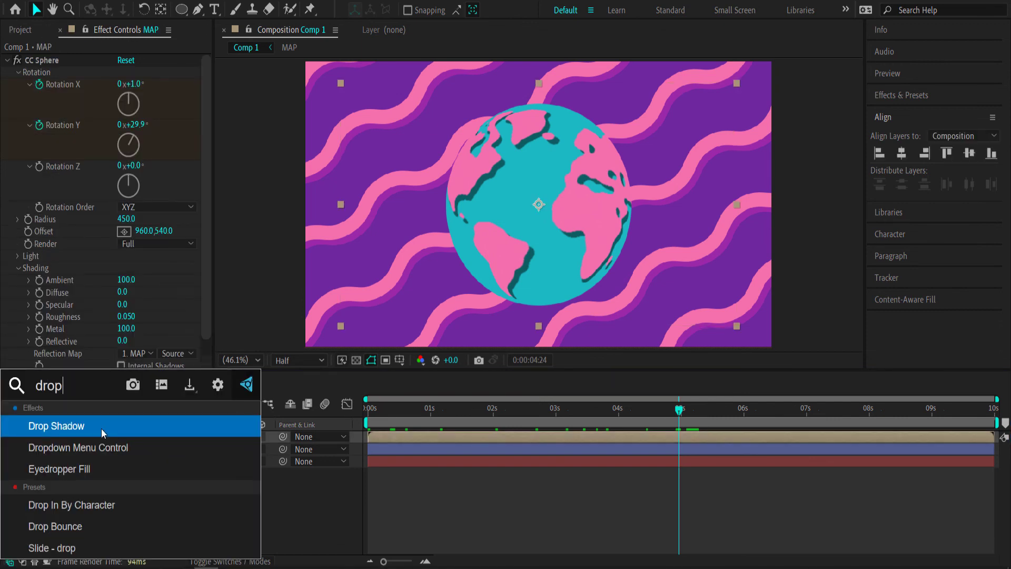
left_click(101, 428)
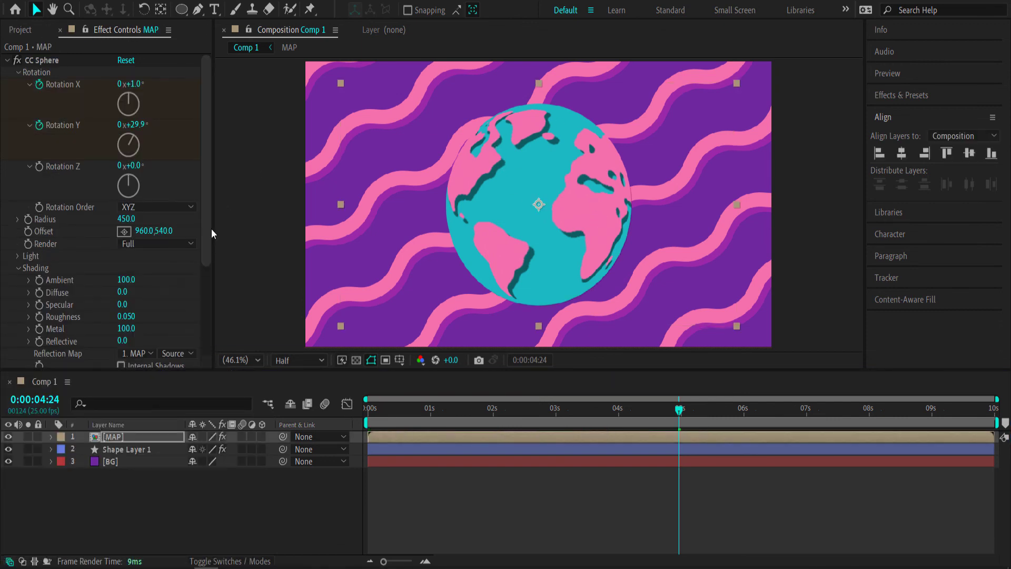
left_click_drag(212, 230, 210, 318)
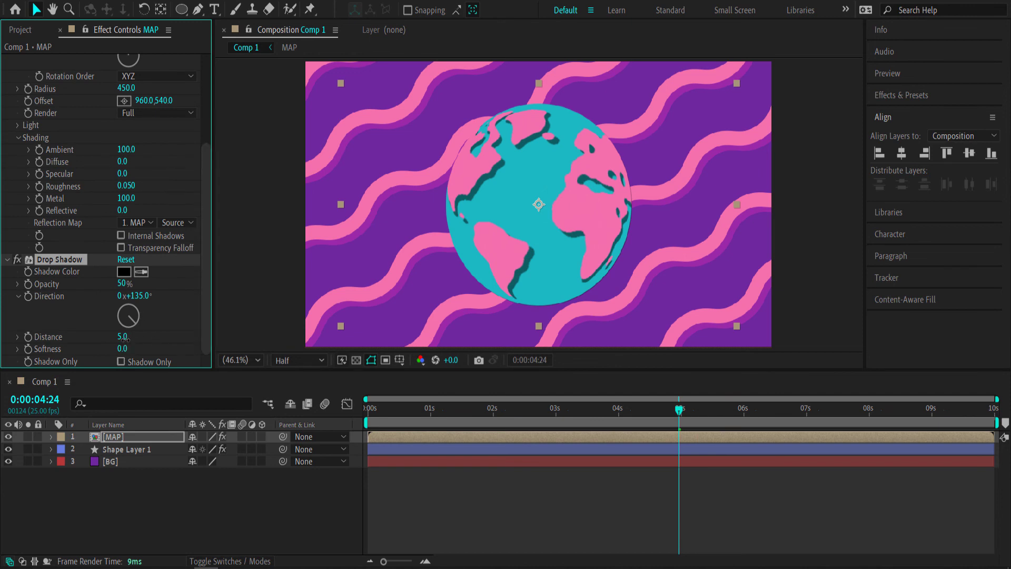
left_click_drag(123, 338, 157, 337)
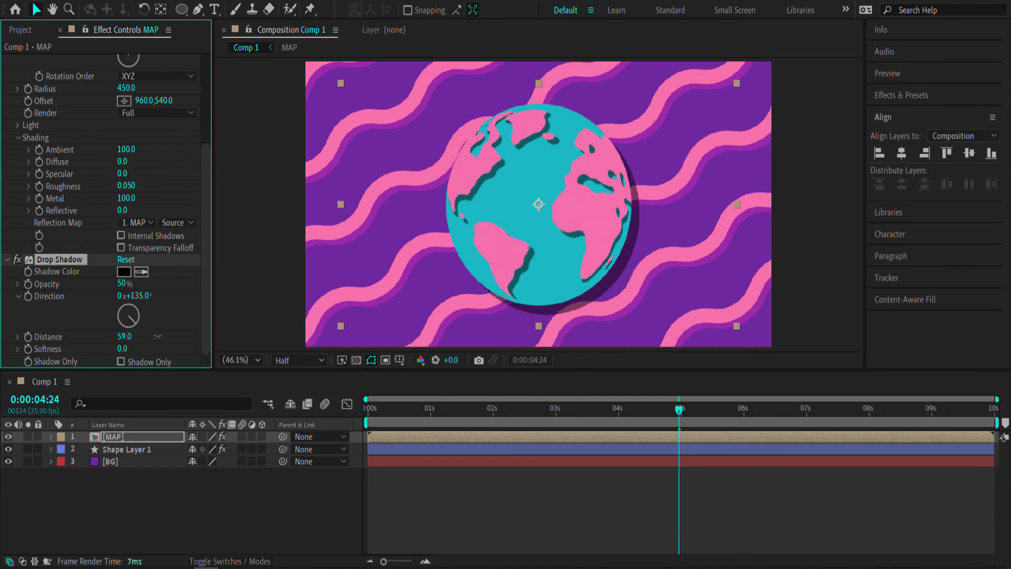
Step: Add an adjustment layer above all the layers and apply the Noise effect to it with an amount of 10%
right_click(231, 495)
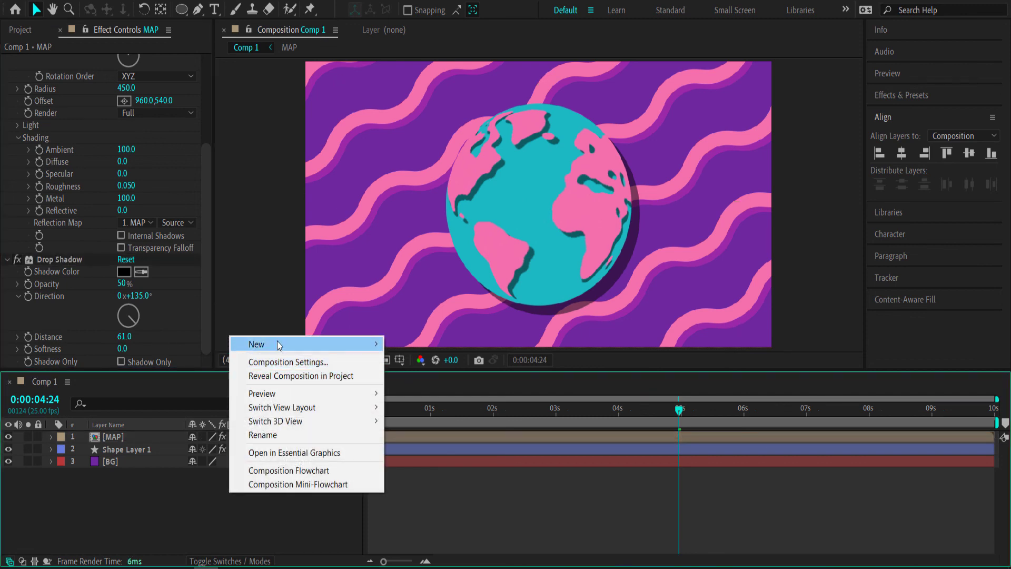
mouse_move(257, 345)
left_click(453, 445)
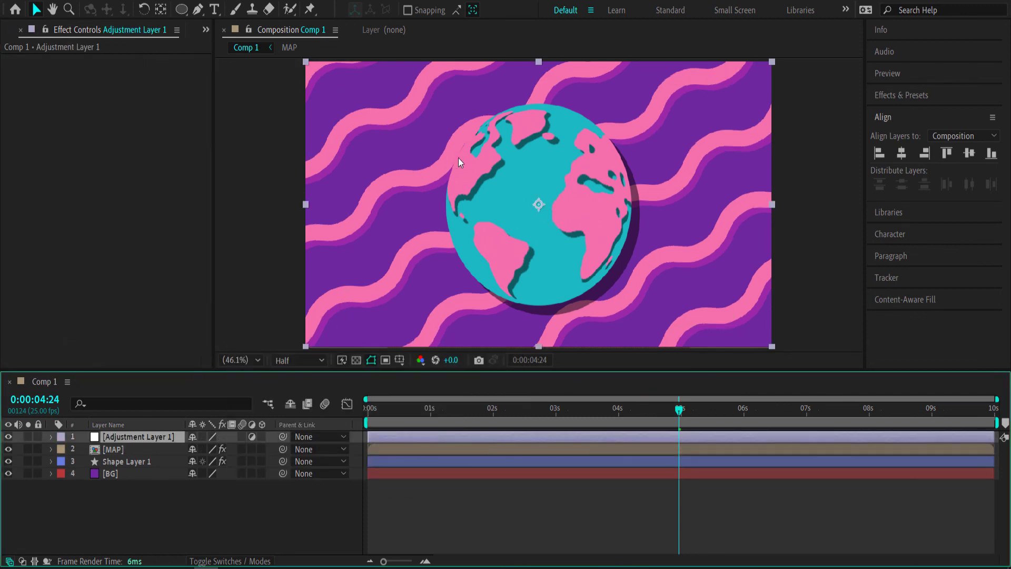
key("ctrl+space")
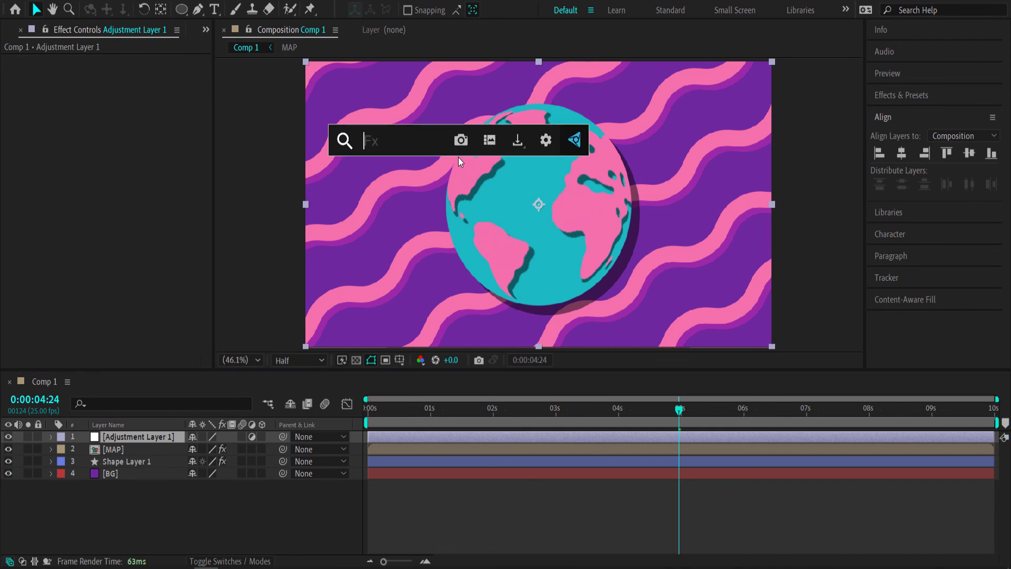
type("noise")
key("Return")
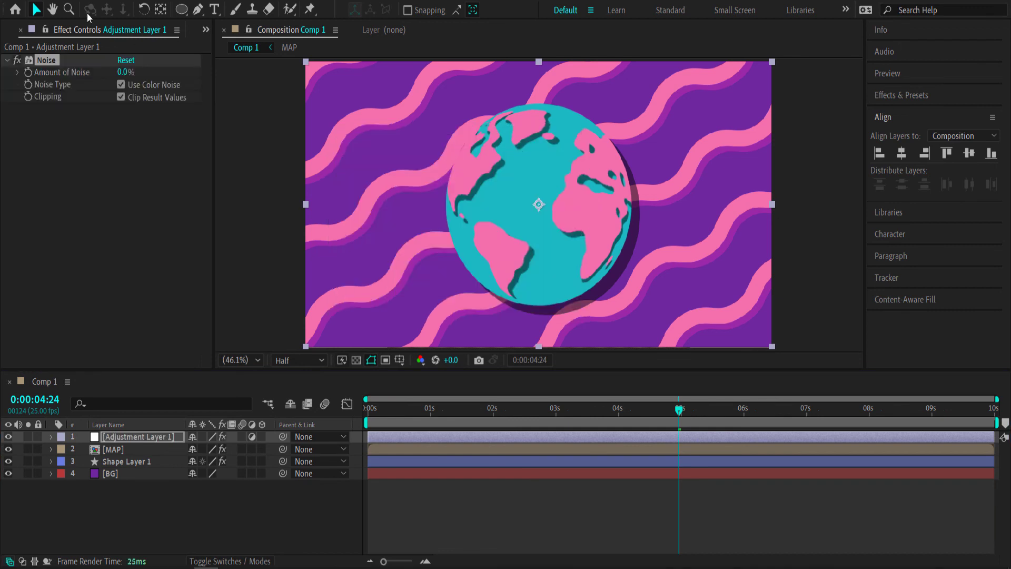
left_click(125, 73)
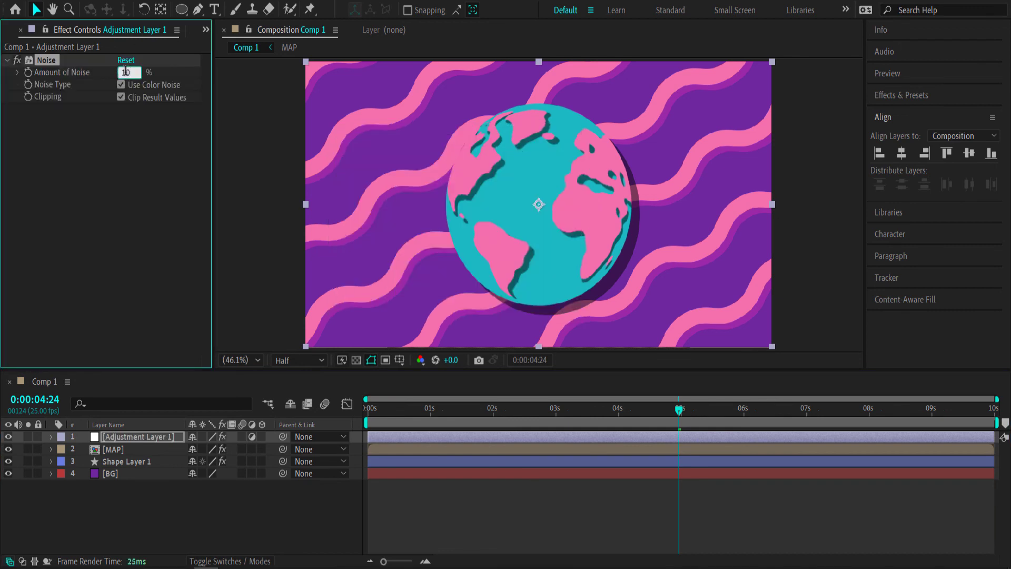